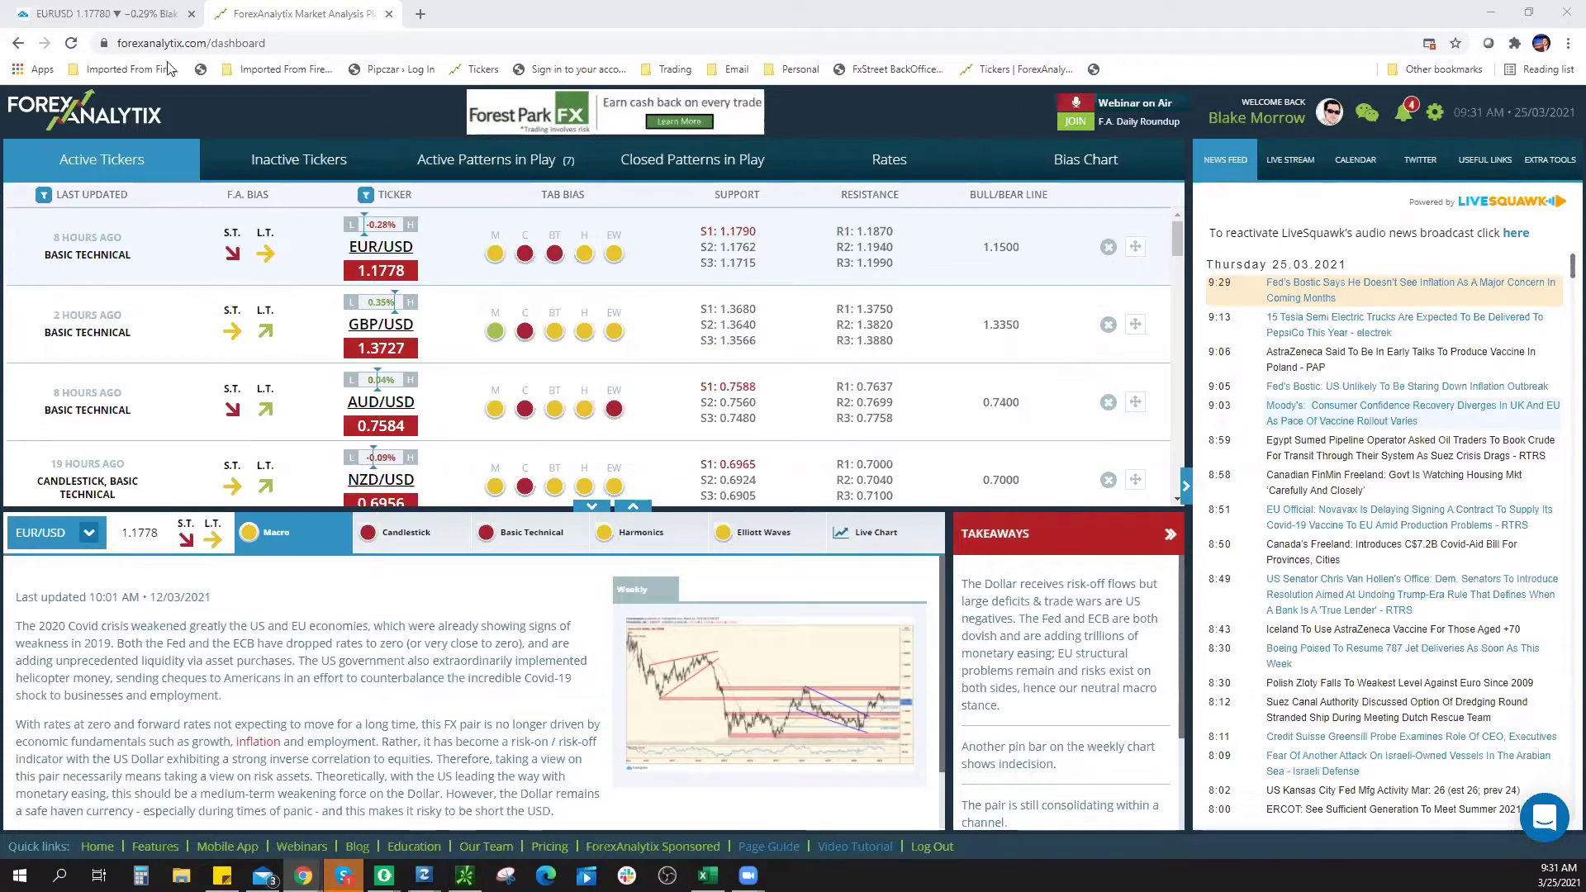
Move from the EURUSD chart to the DXY dollar index 4-hour chart via the watchlist.
left_click(90, 17)
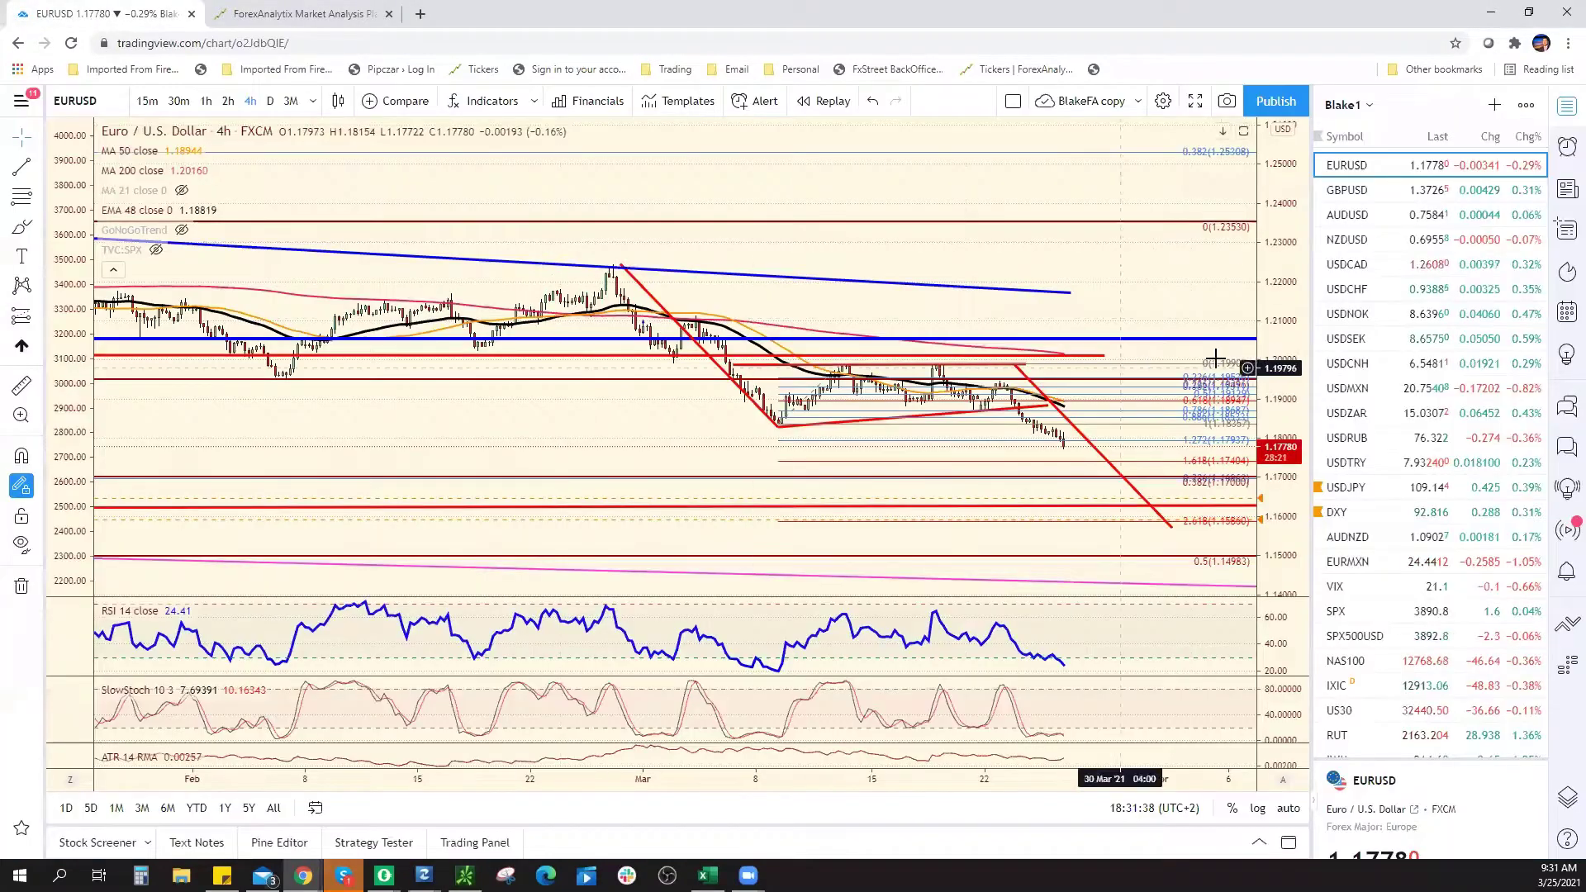
scroll(1253, 330, "down", 4)
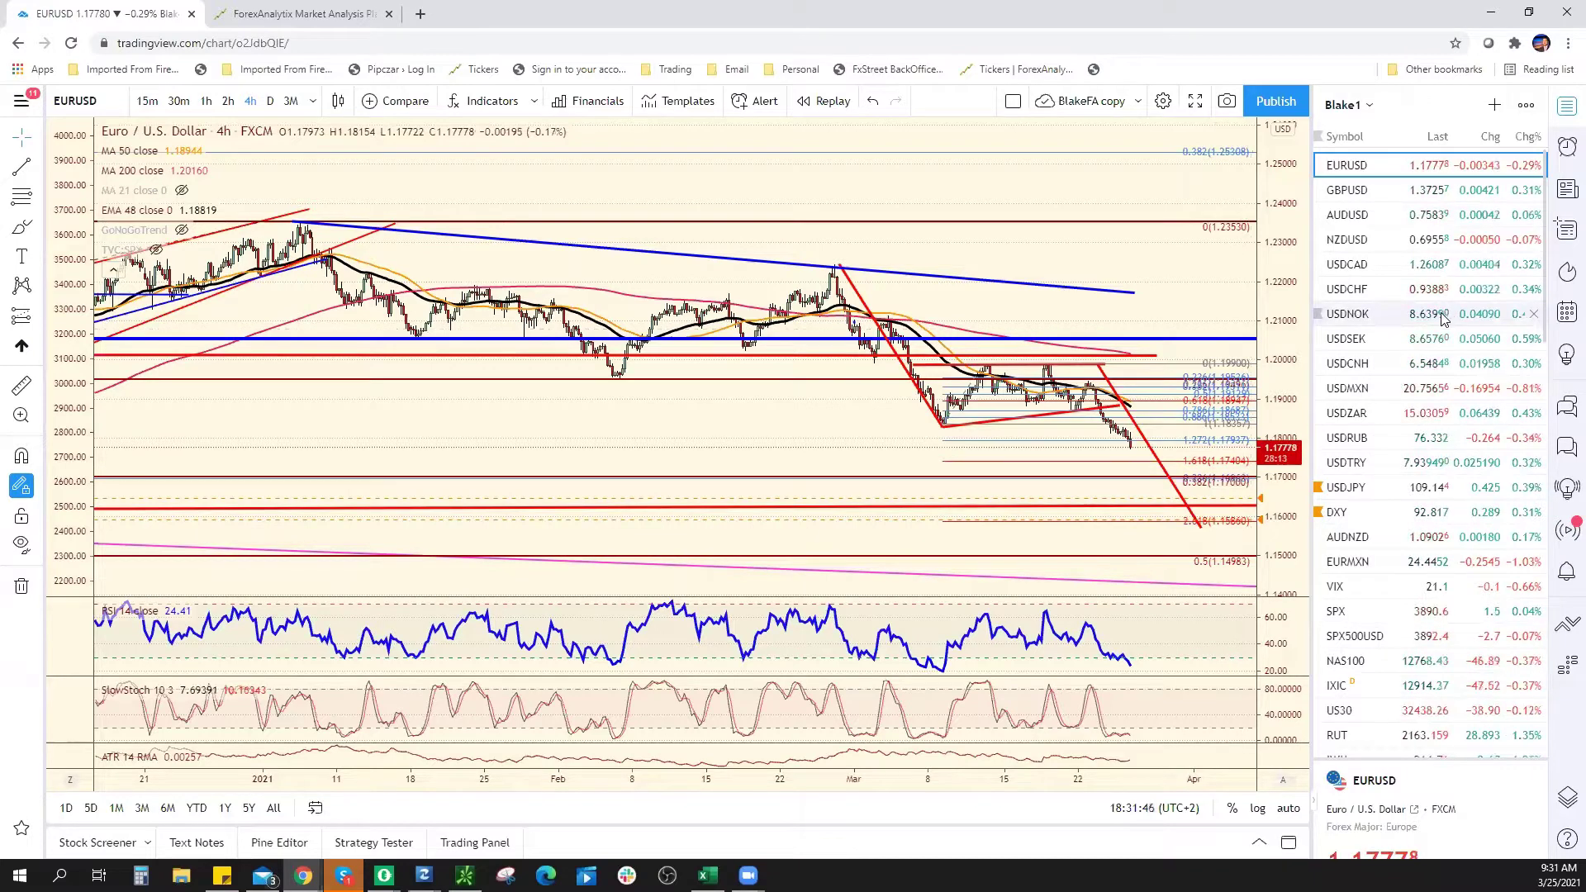
scroll(1396, 380, "down", 2)
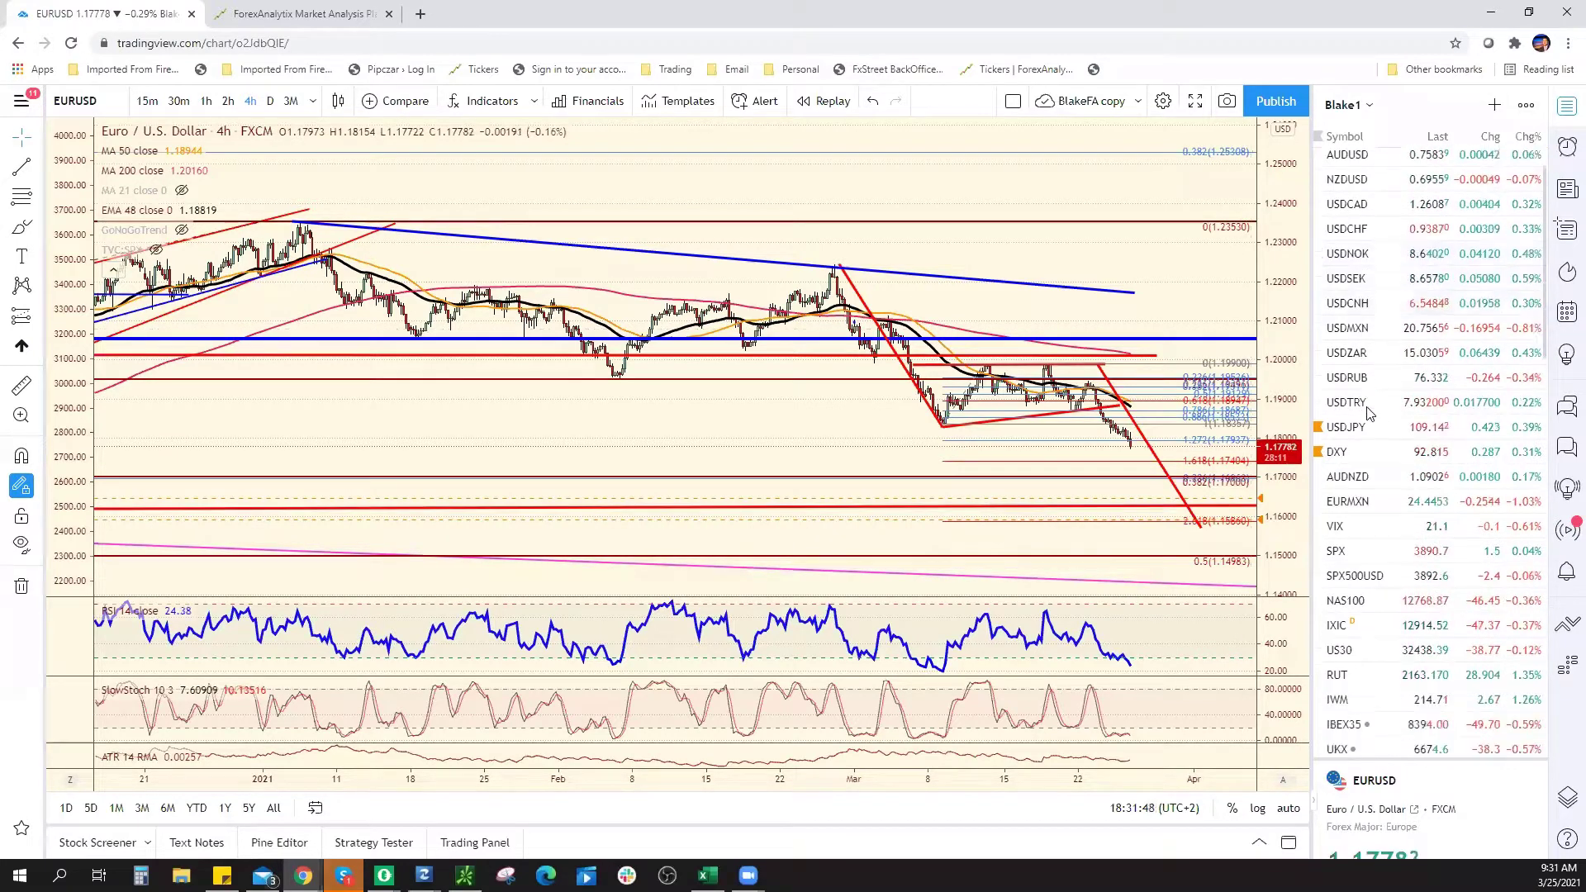
left_click(1380, 431)
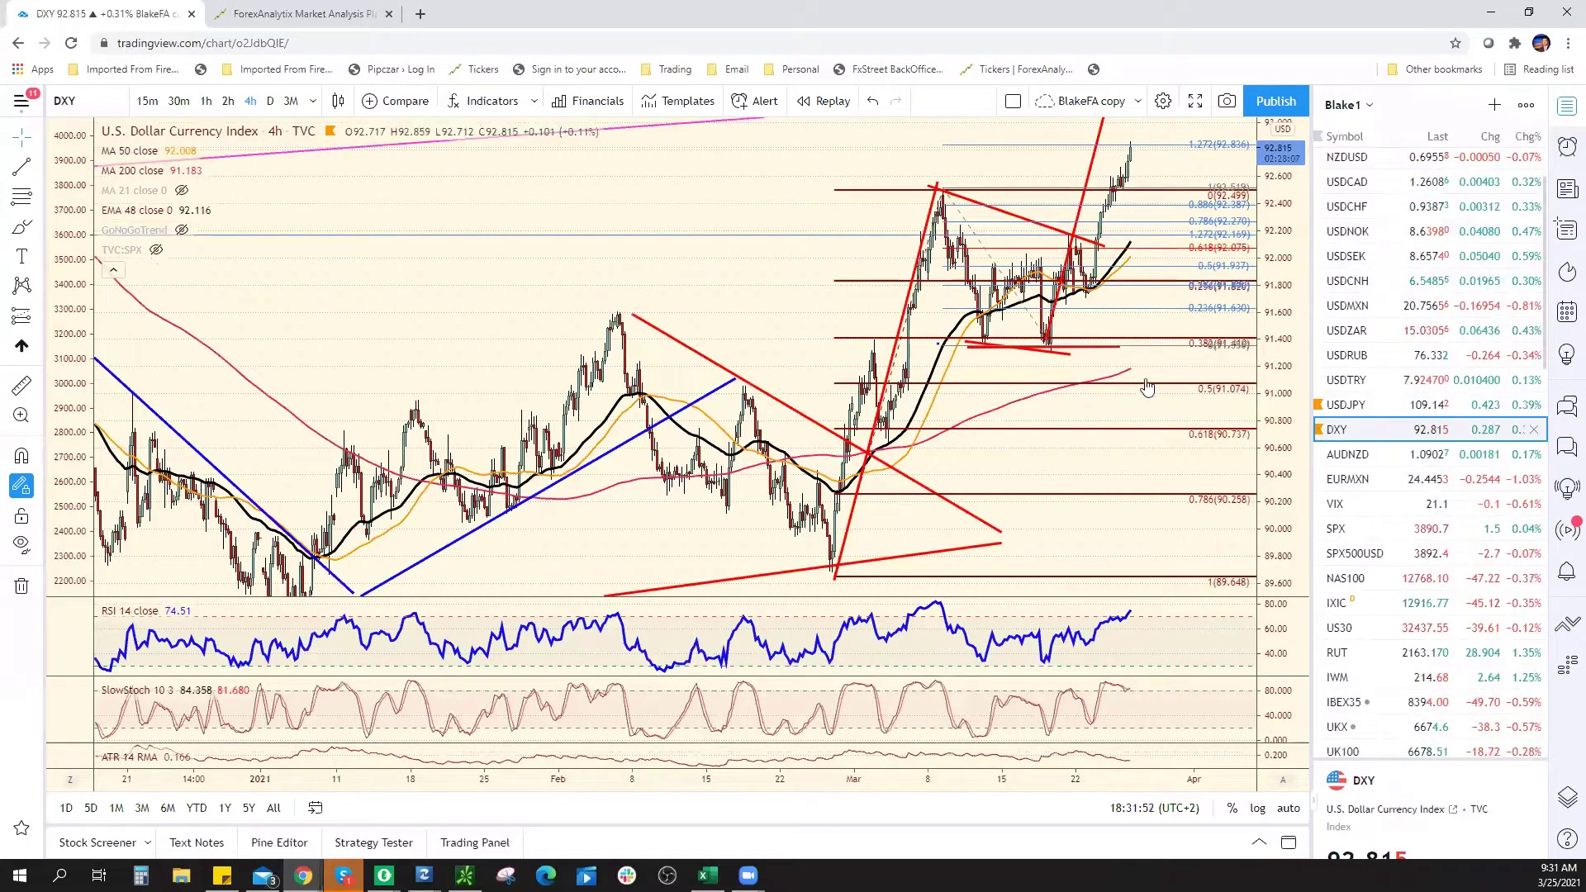
scroll(1126, 159, "up", 1)
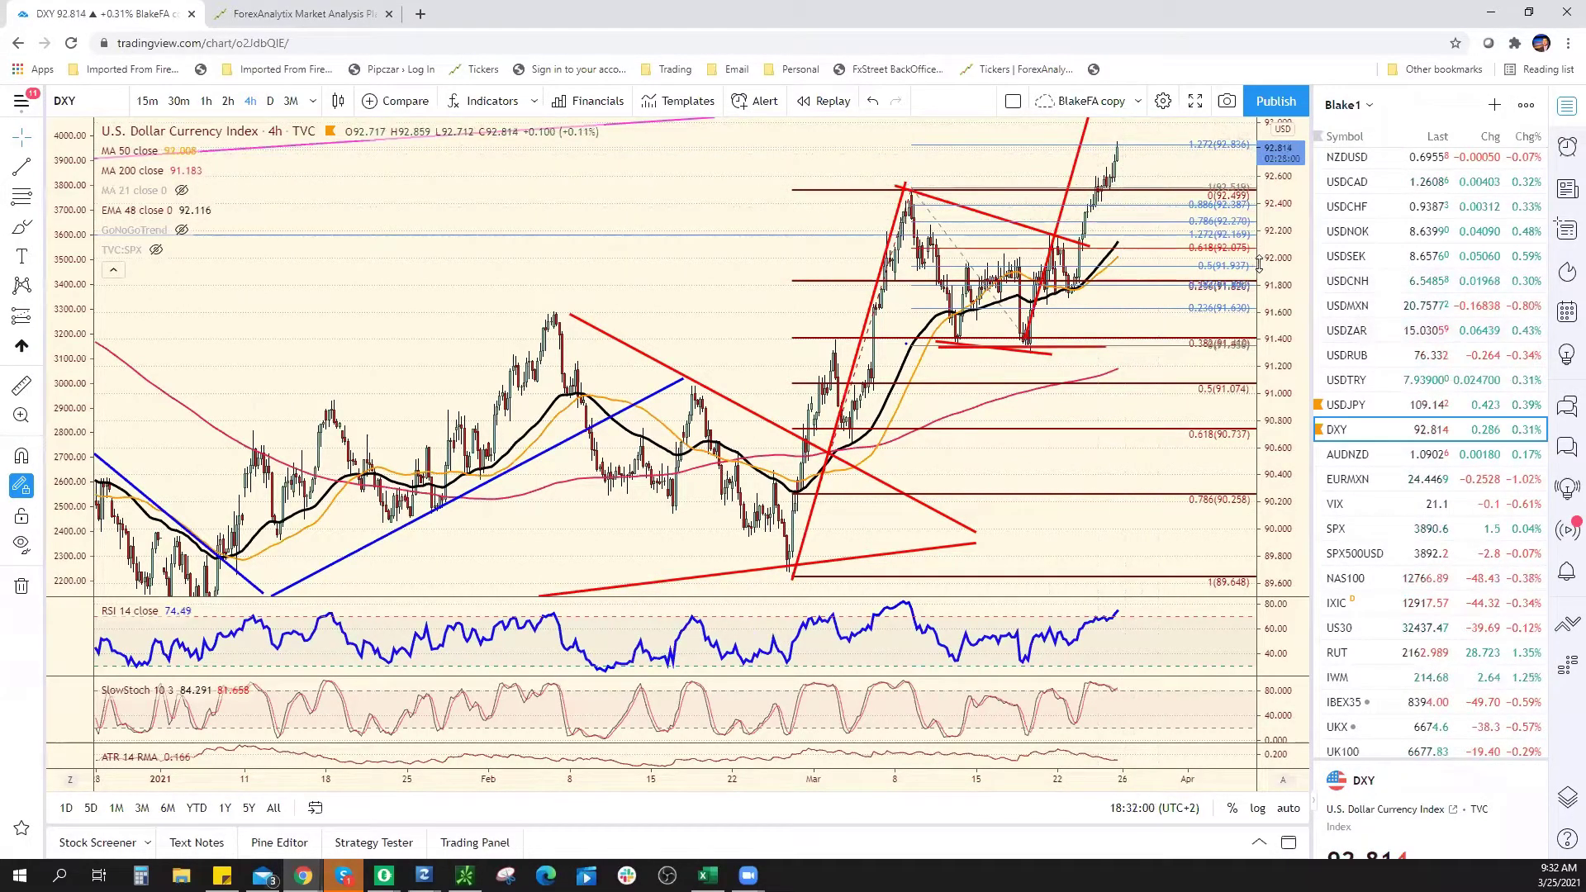
scroll(1421, 331, "up", 1)
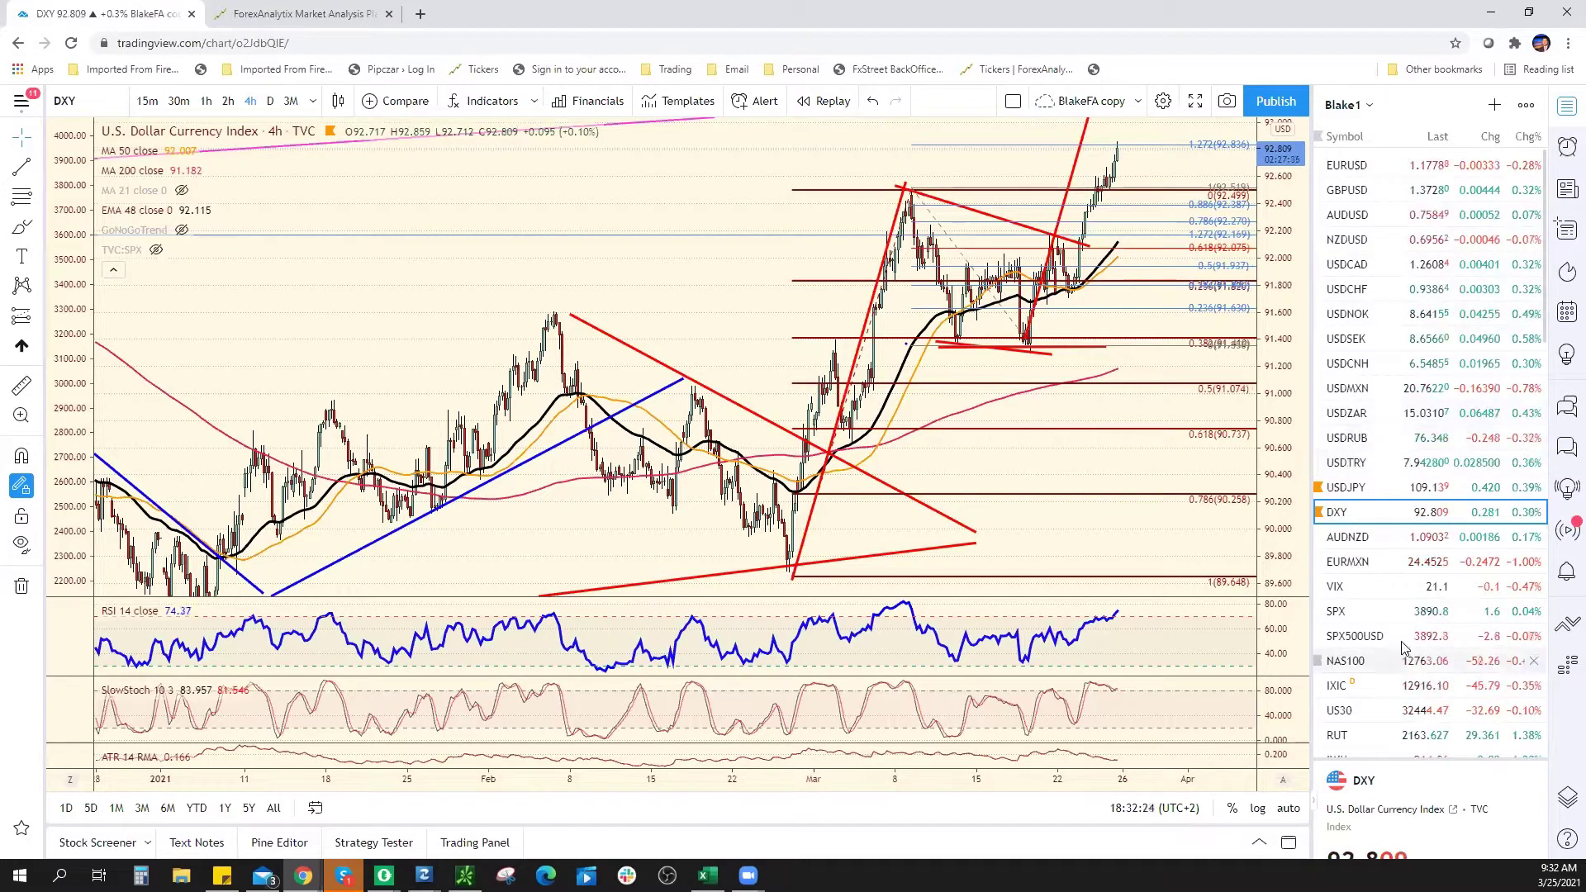
Load SPX500USD with an enlarged symbol details panel, then bring up the support/resistance spreadsheet.
left_click(1359, 636)
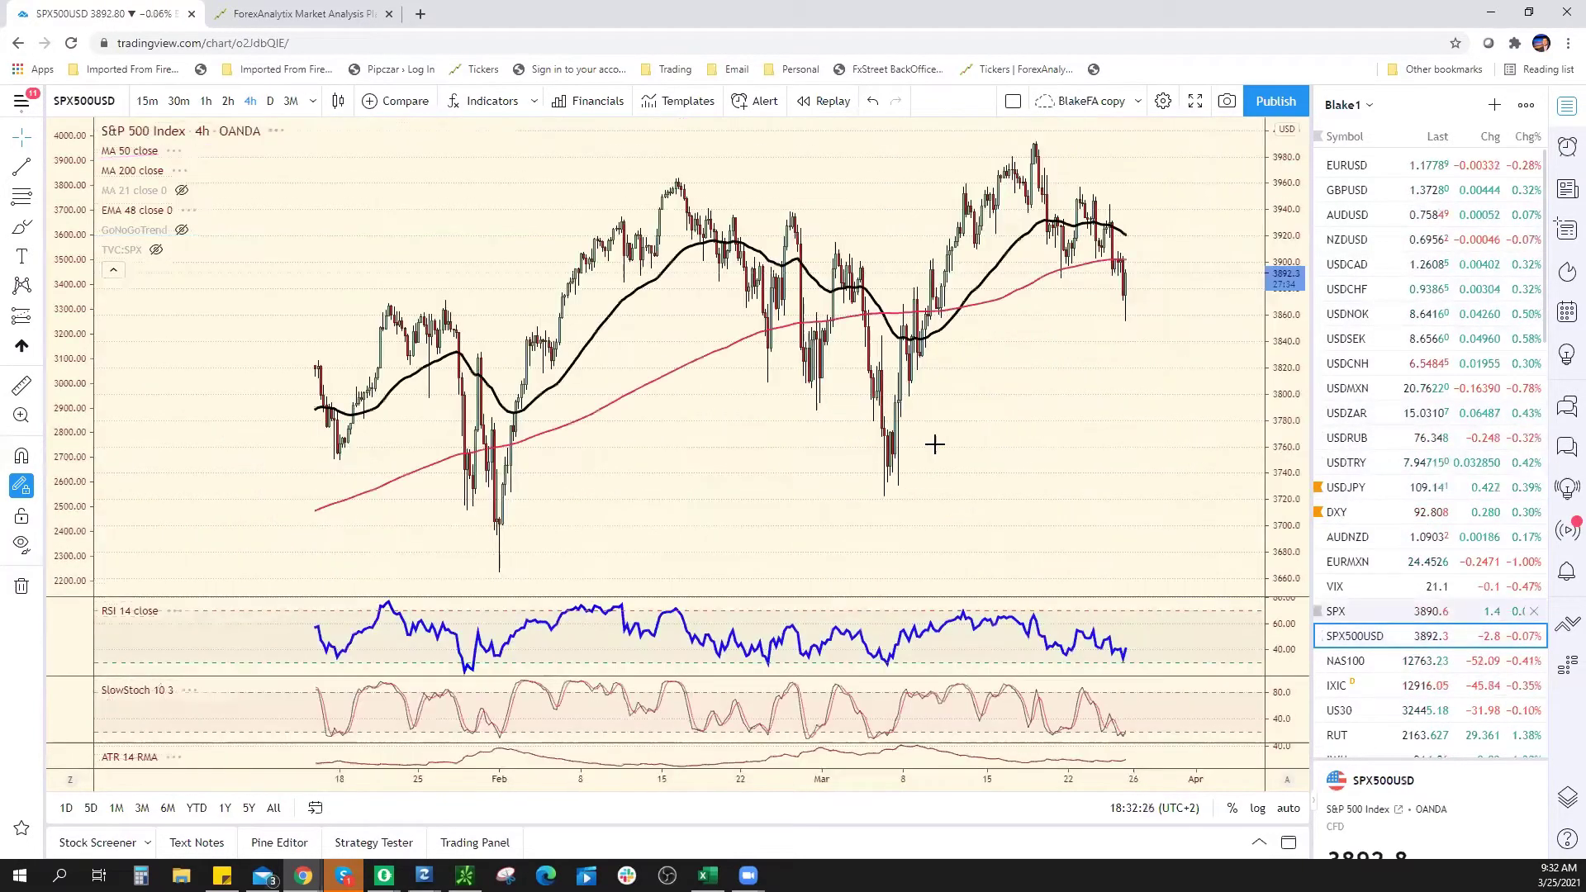
left_click(206, 100)
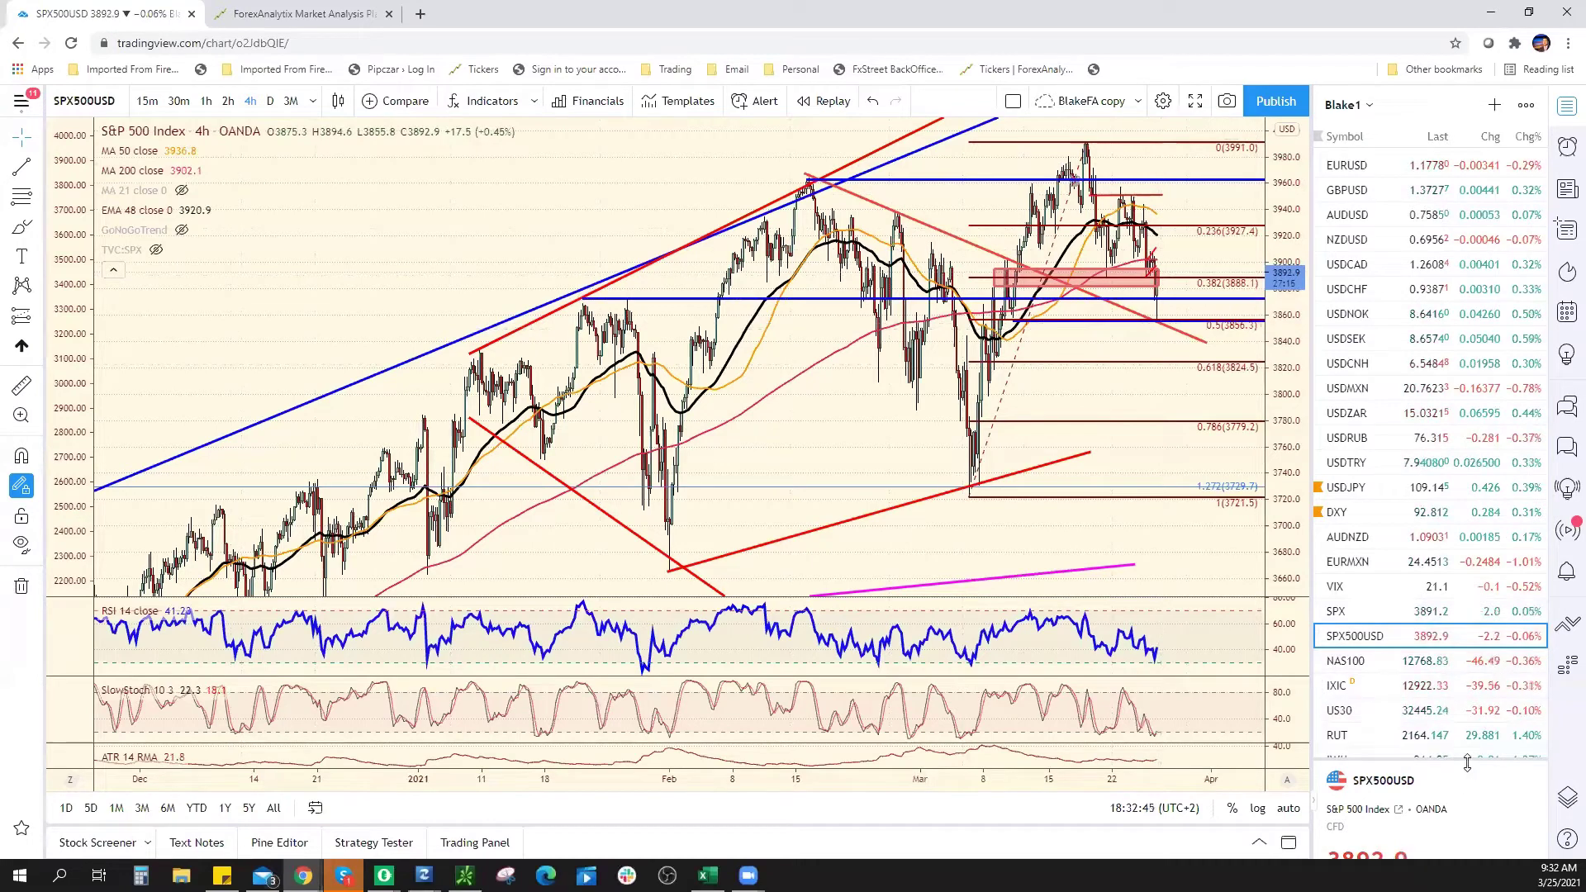
left_click_drag(1479, 759, 1481, 695)
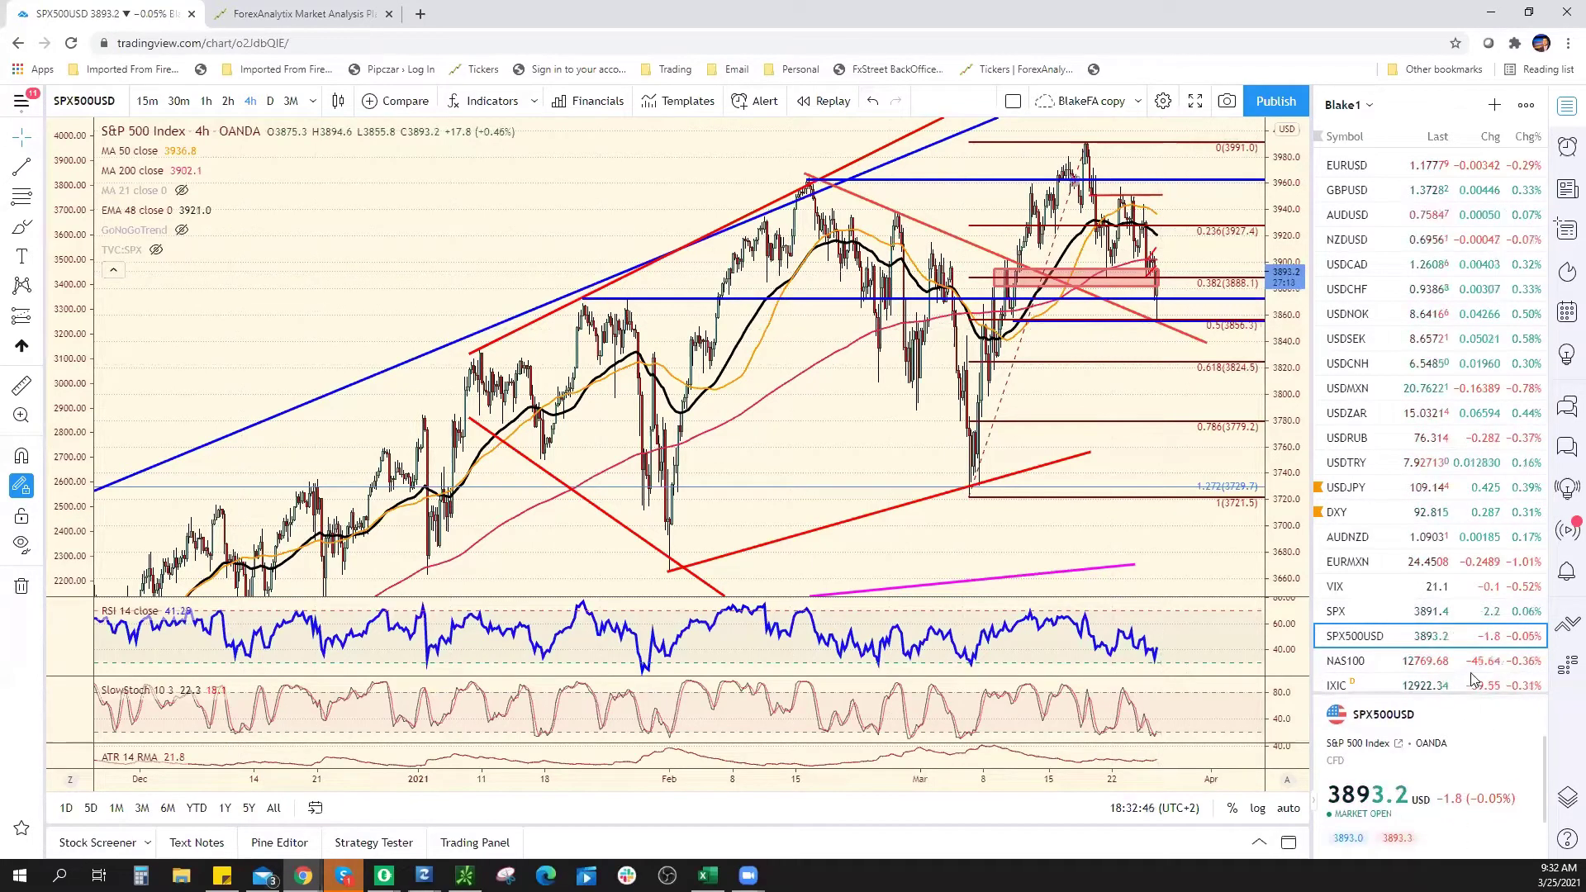
left_click_drag(1457, 694, 1442, 626)
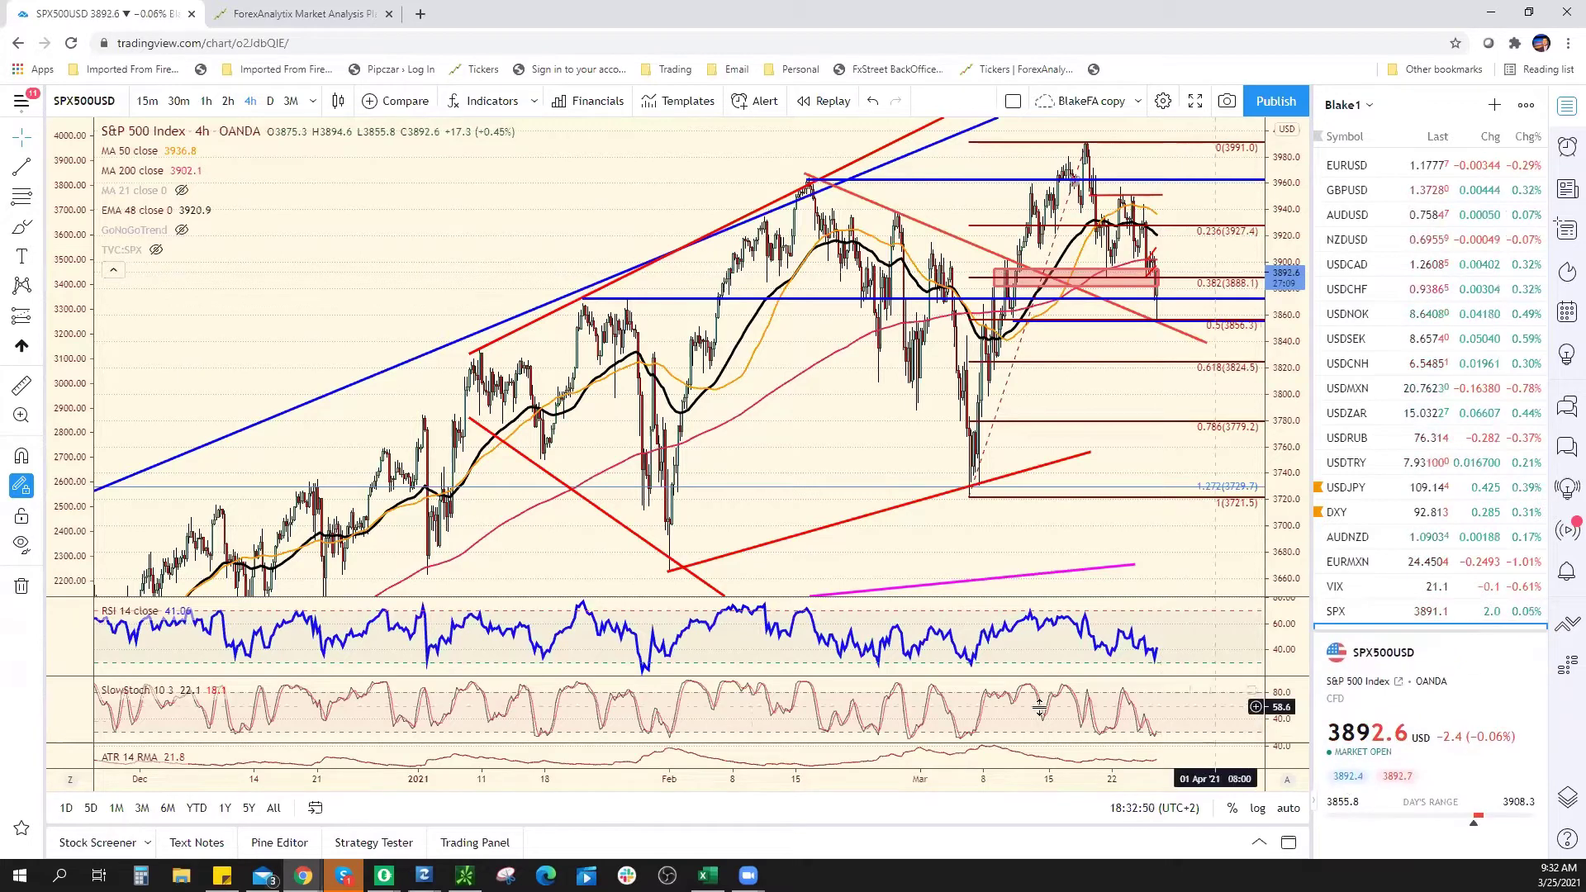
left_click(708, 874)
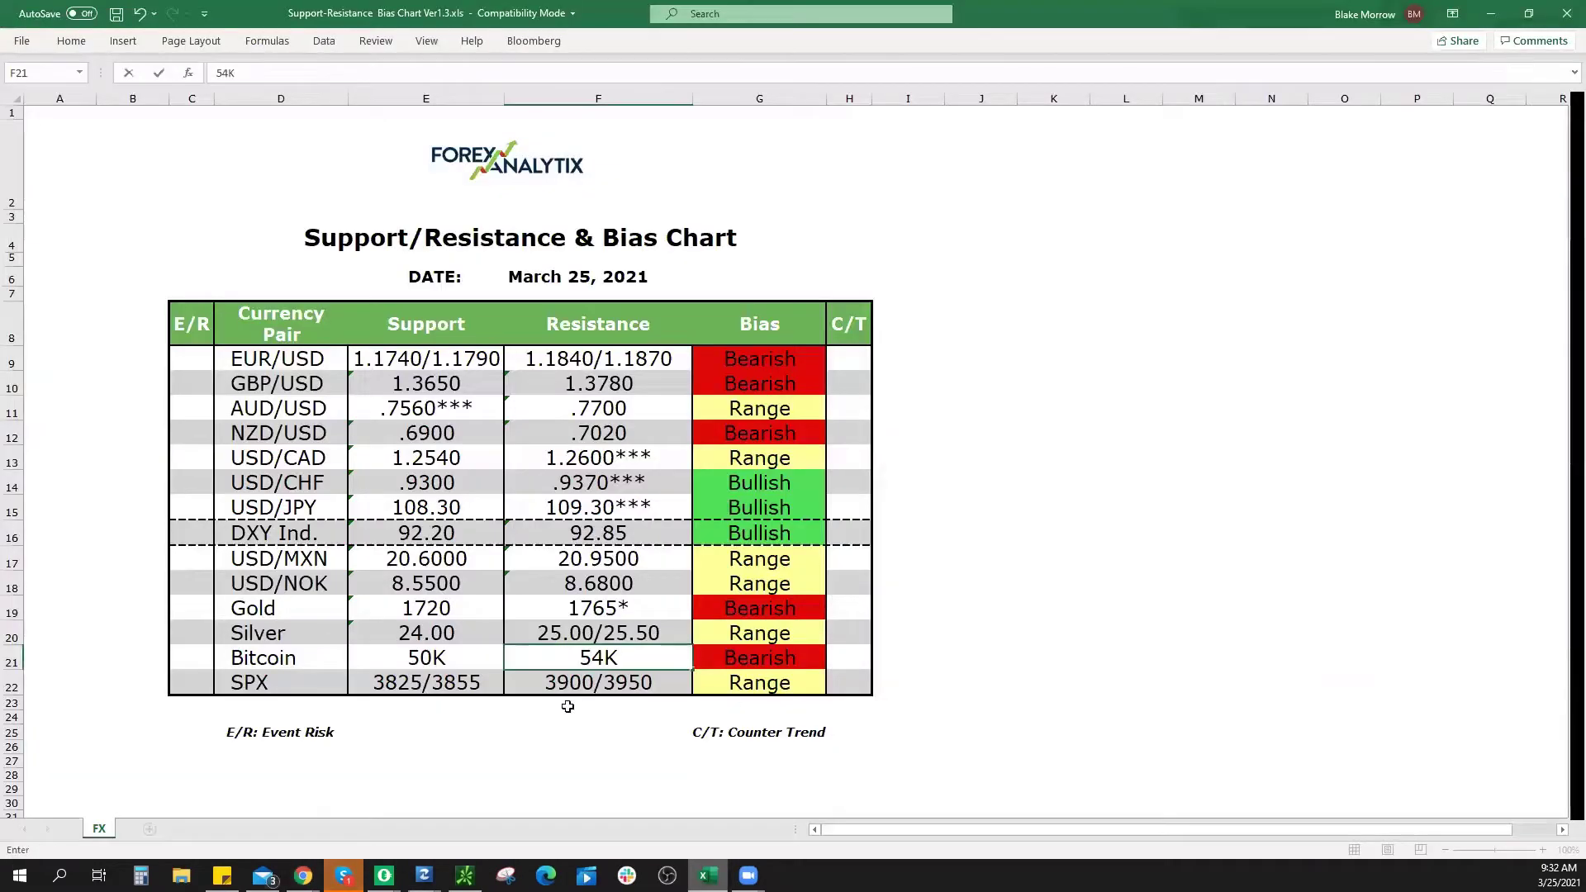
Commit the 54K Bitcoin resistance value in F21 and minimize Excel.
left_click(442, 691)
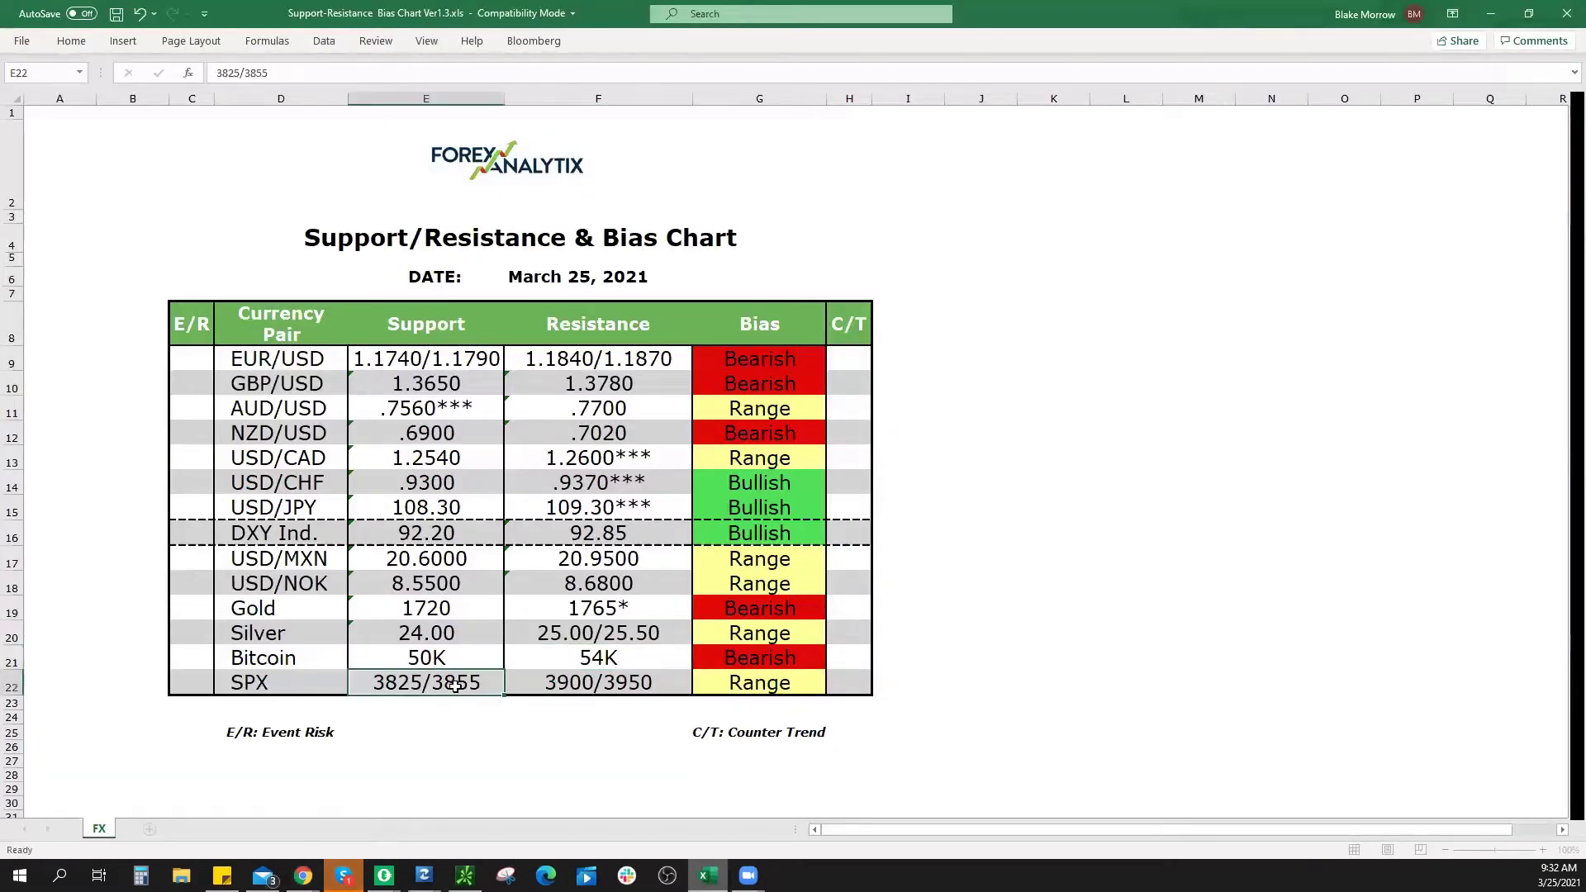
left_click(1492, 15)
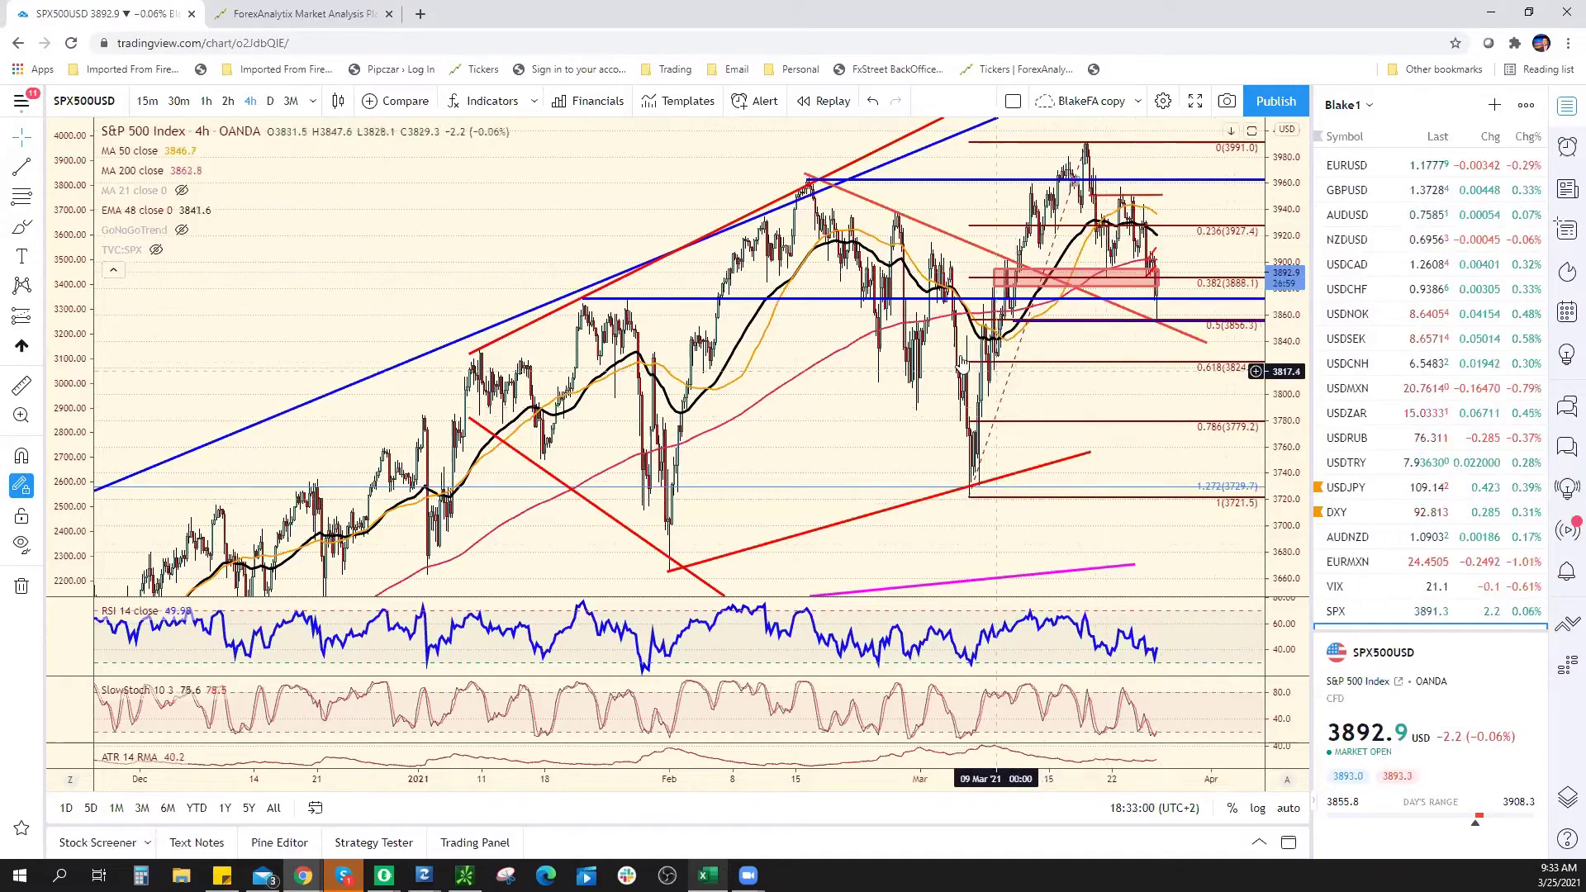
Step the SPX500USD chart from 4-hour through 1-hour down to 15-minute candles.
left_click(206, 100)
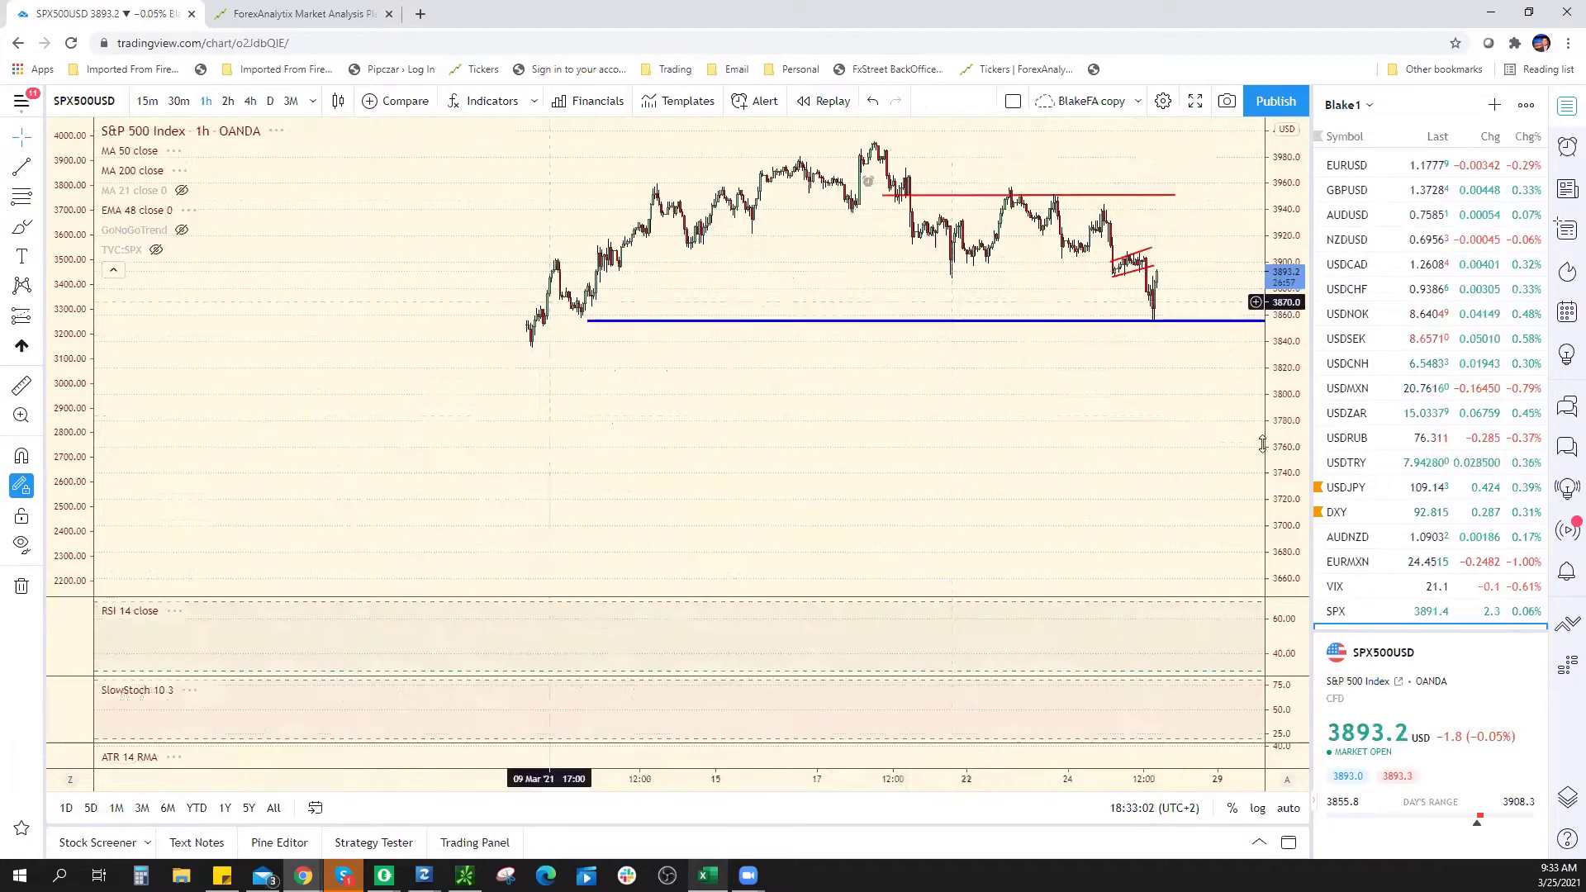
scroll(1056, 372, "up", 5)
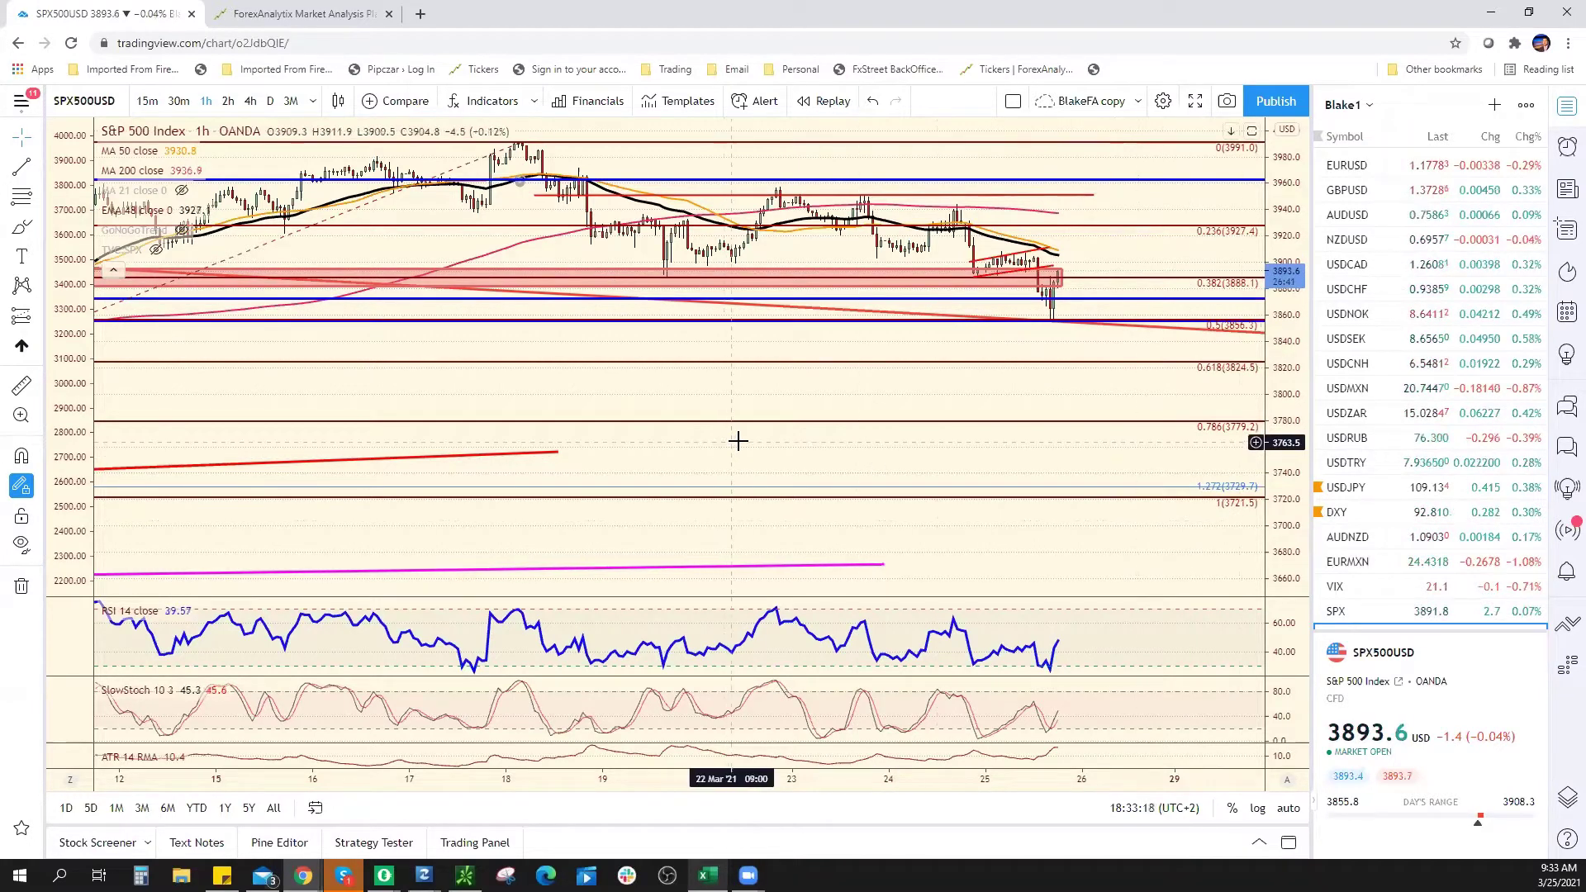
left_click(147, 101)
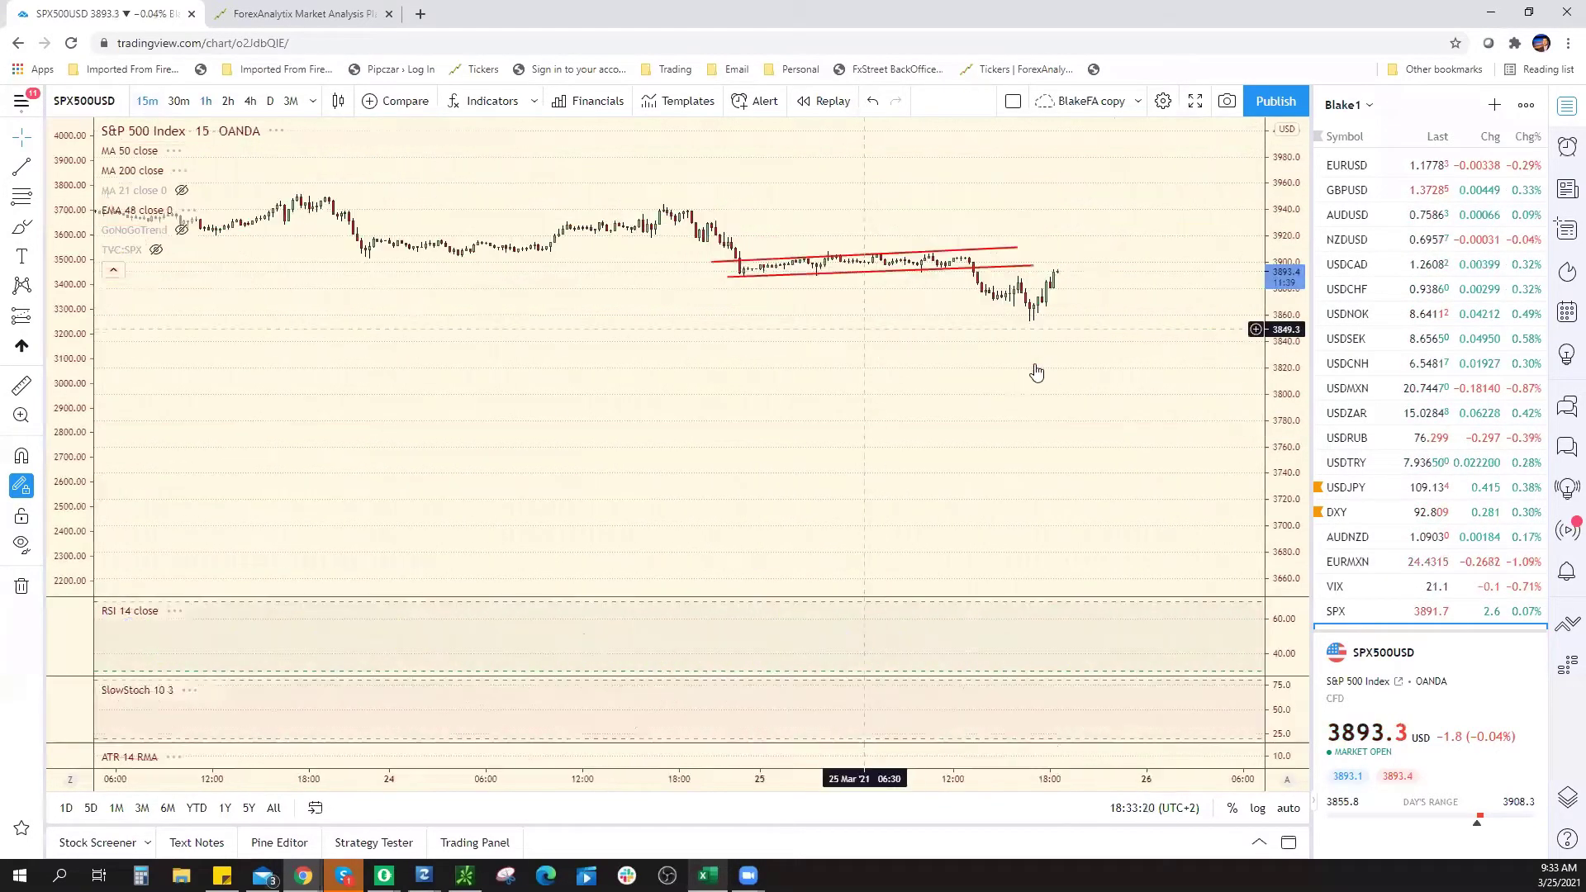
scroll(940, 483, "down", 5)
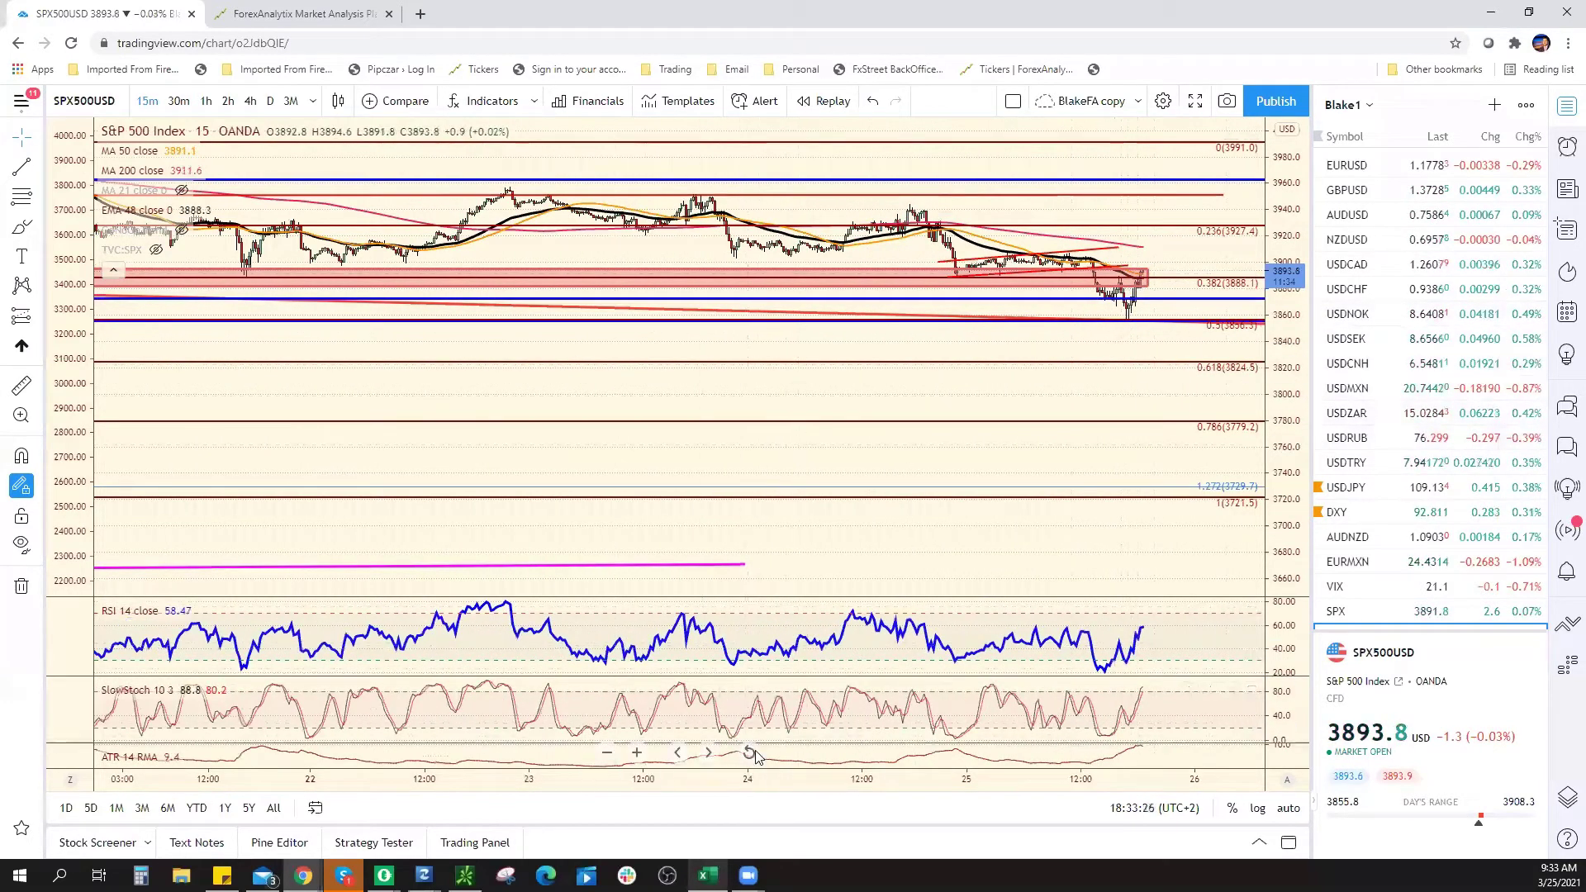
scroll(767, 718, "up", 5)
scroll(1107, 504, "down", 5)
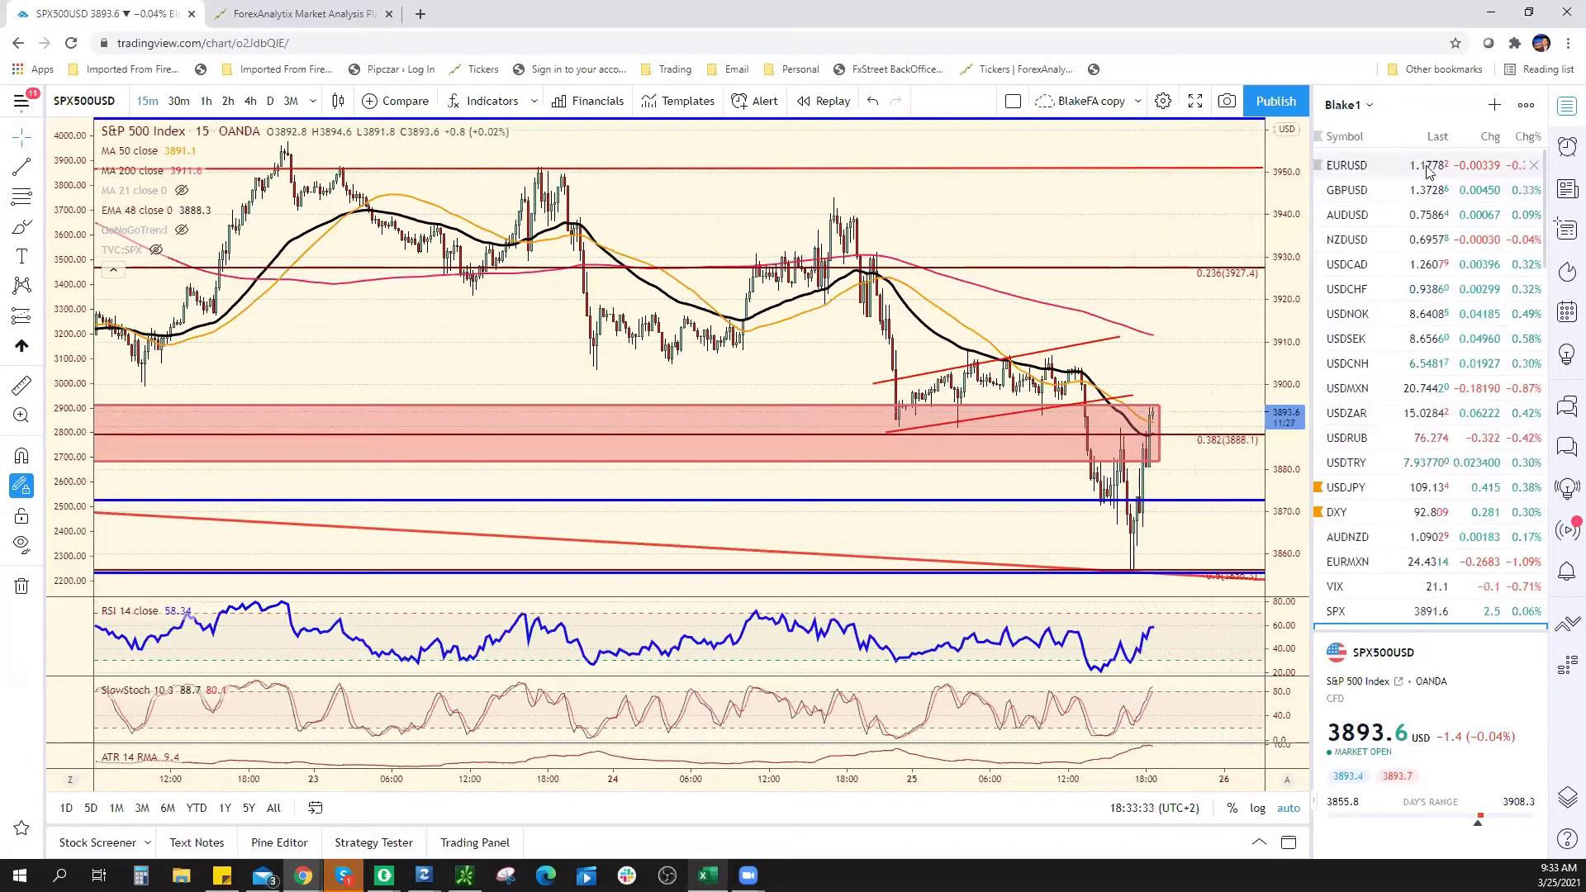
Load AUDUSD and set it to the 240 (4-hour) interval.
left_click(1409, 217)
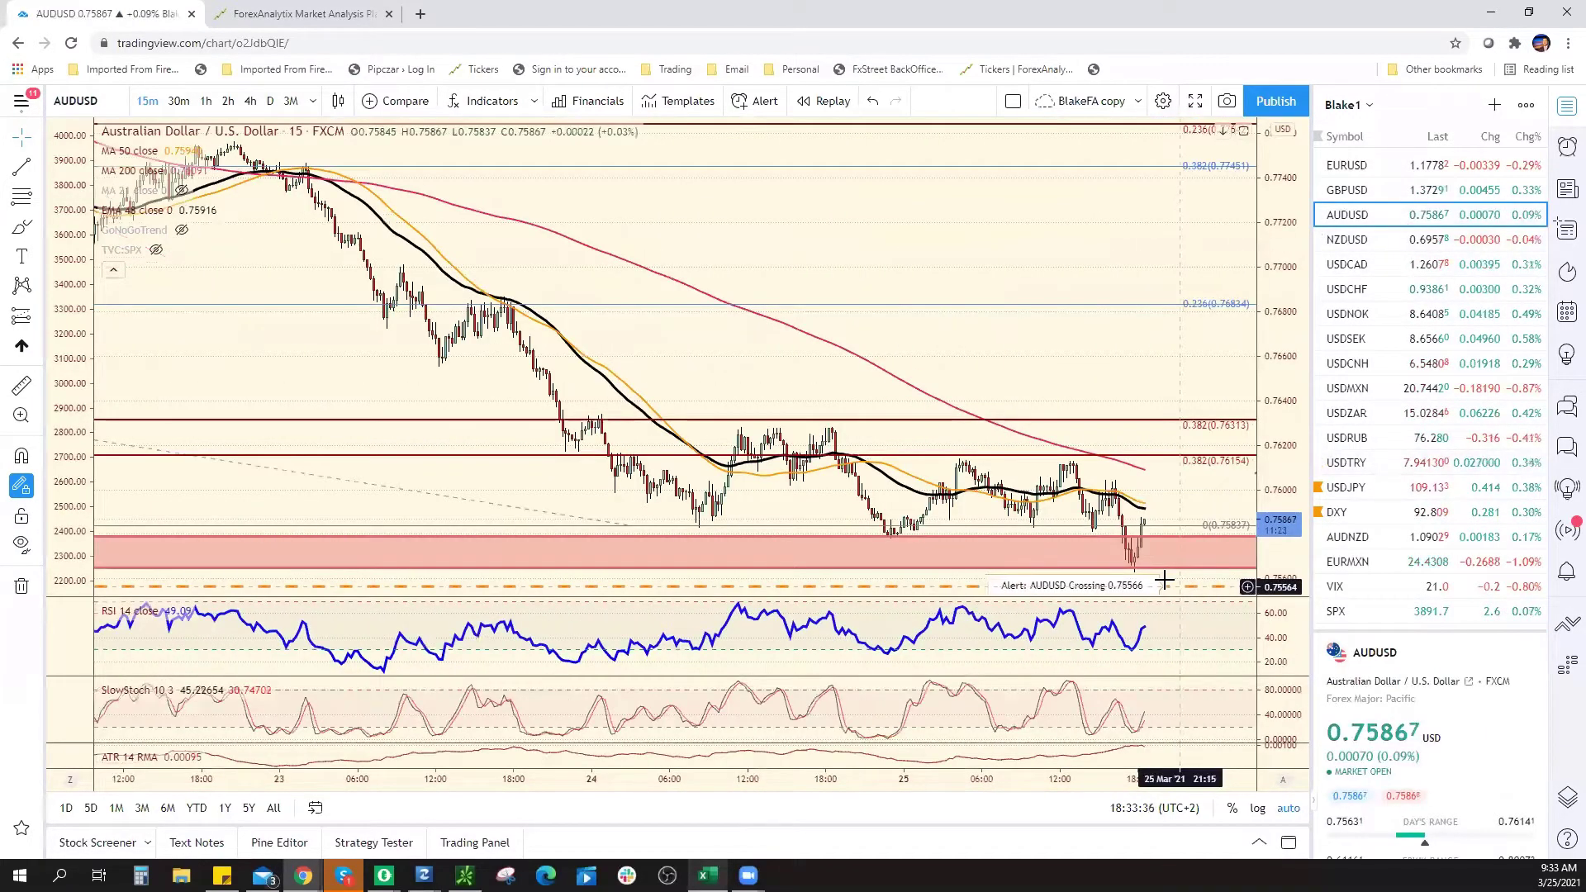
type("240")
key("Return")
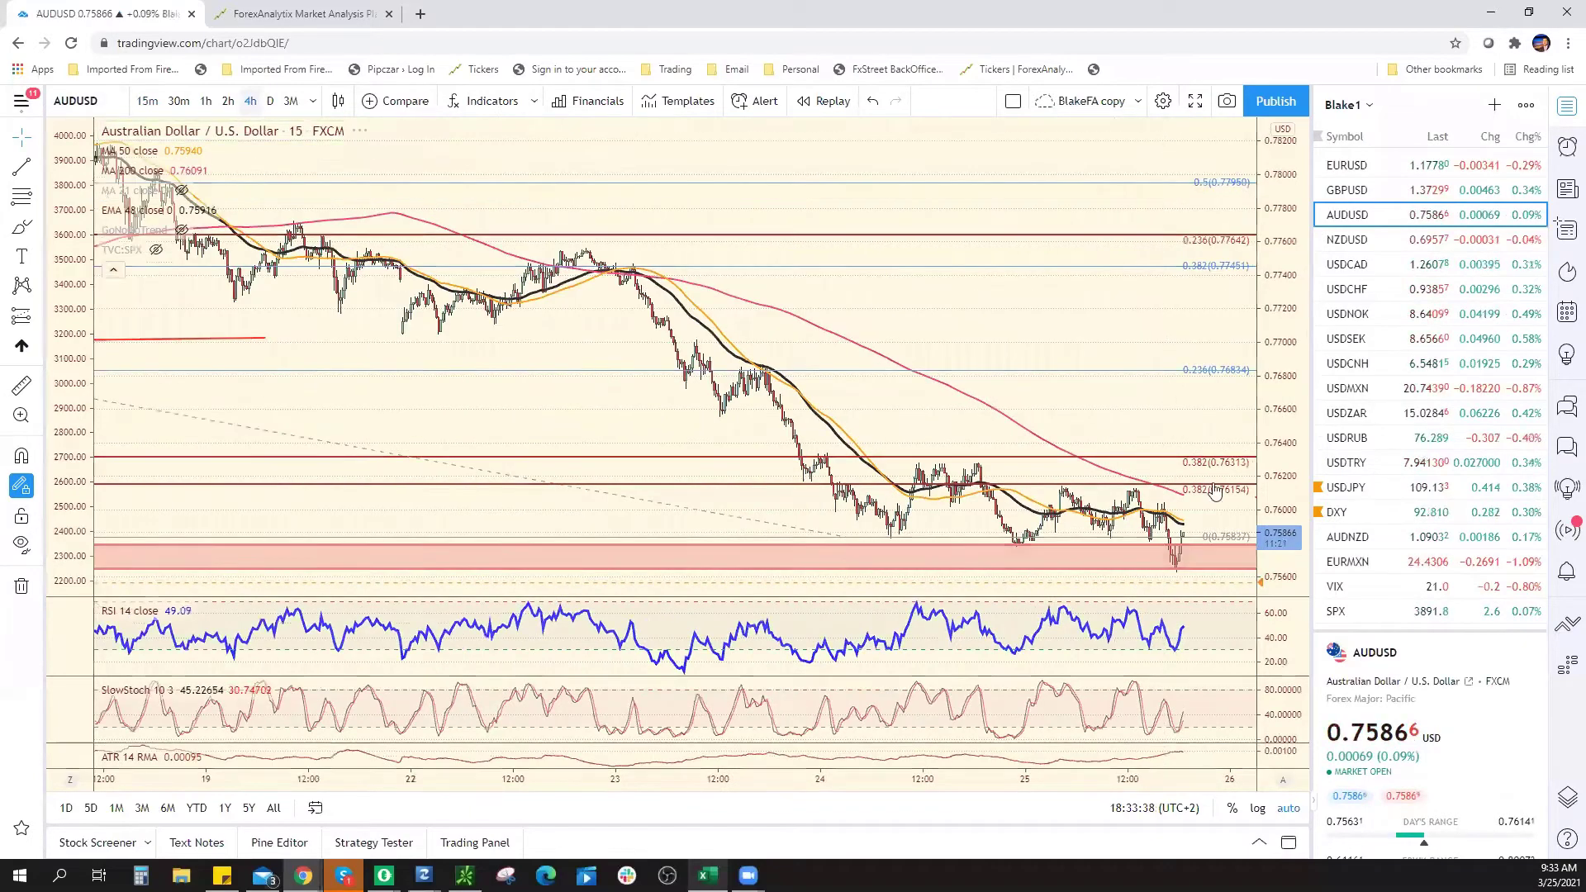
scroll(1124, 513, "down", 4)
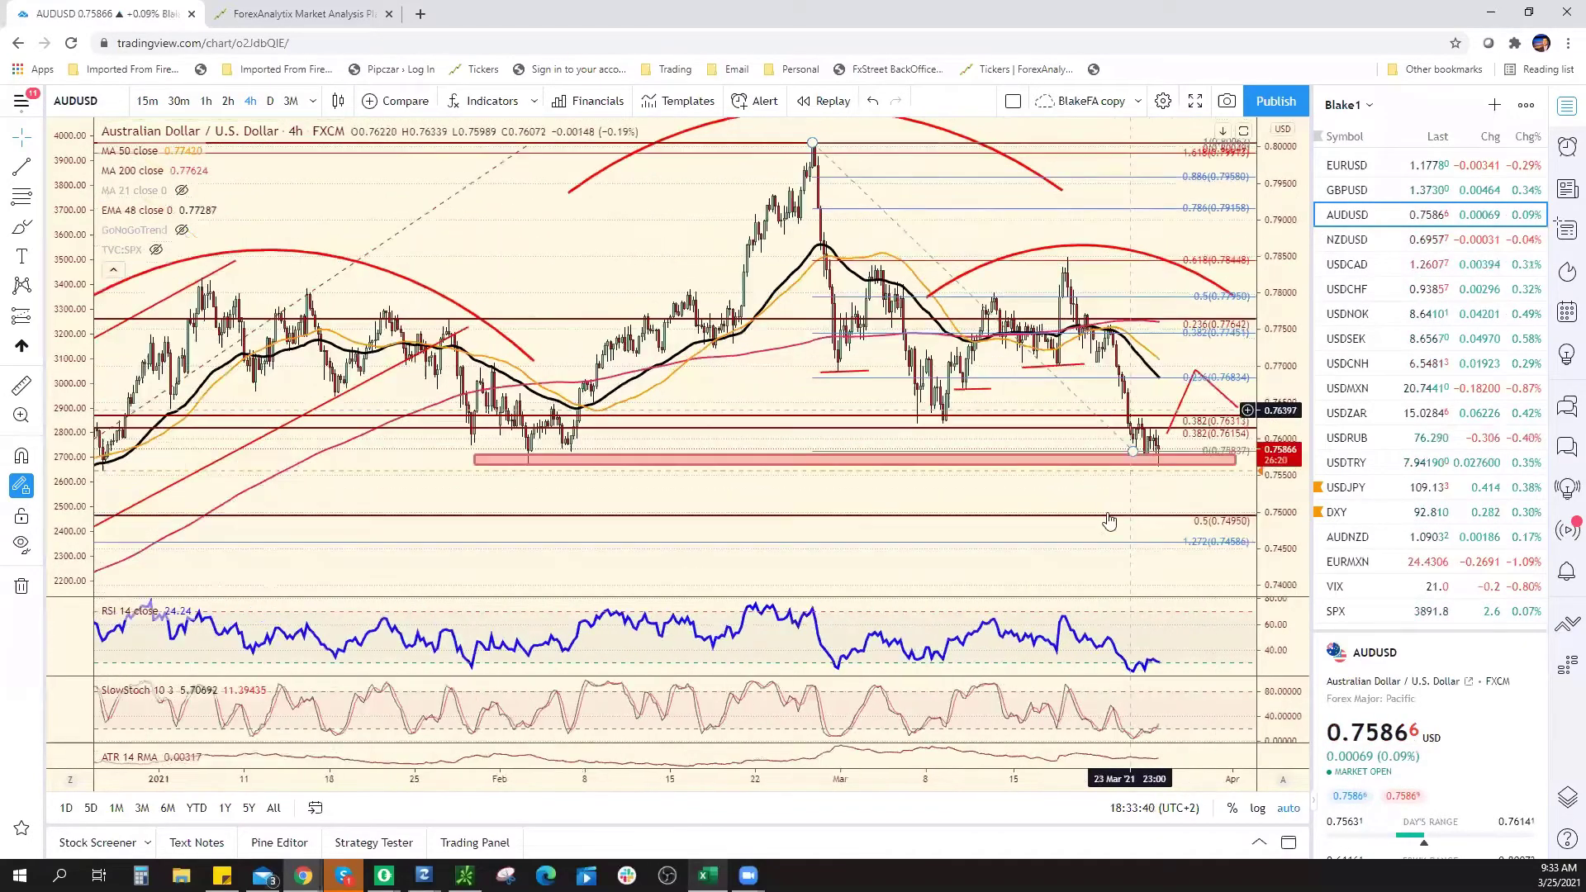
Inspect the red support zone and trend line, then shift the upper-right red arc right and up.
left_click(1152, 513)
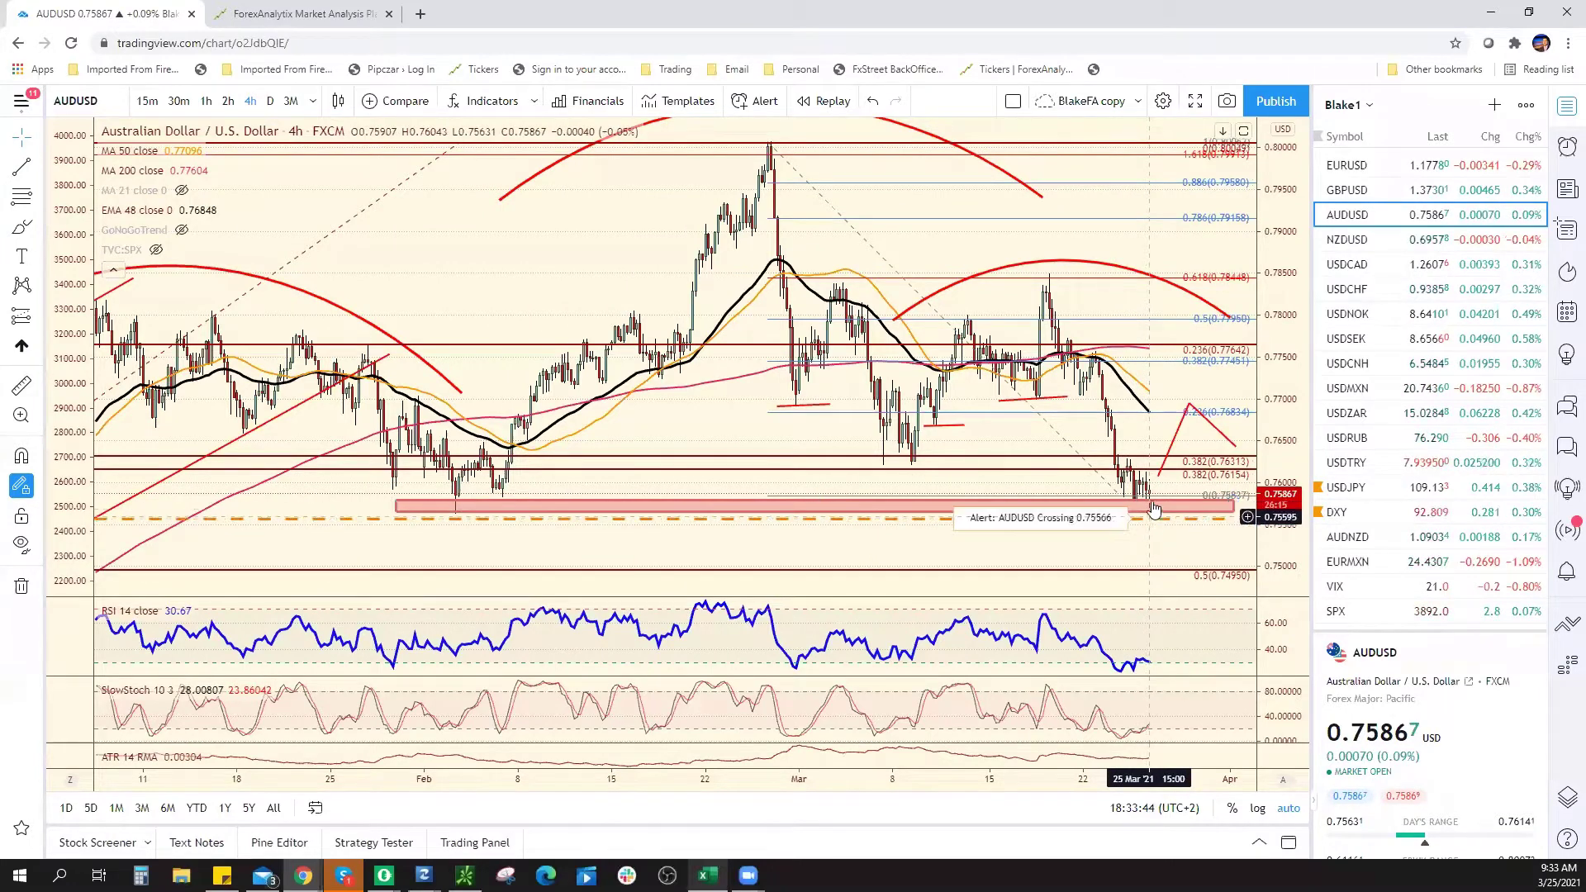
left_click(1174, 447)
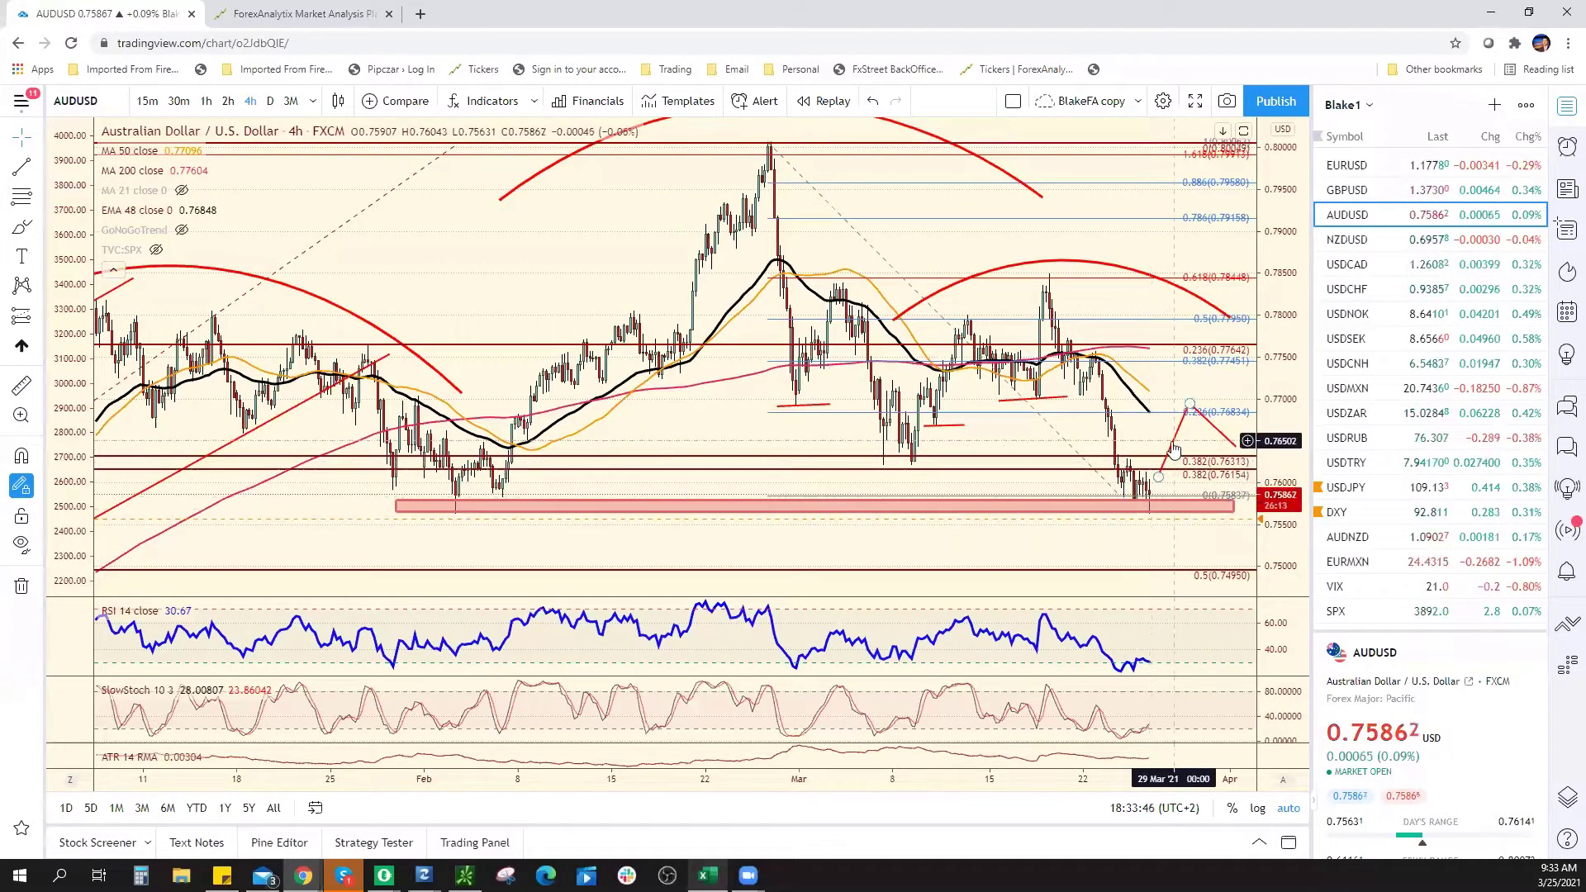
left_click(1152, 506)
left_click(1162, 478)
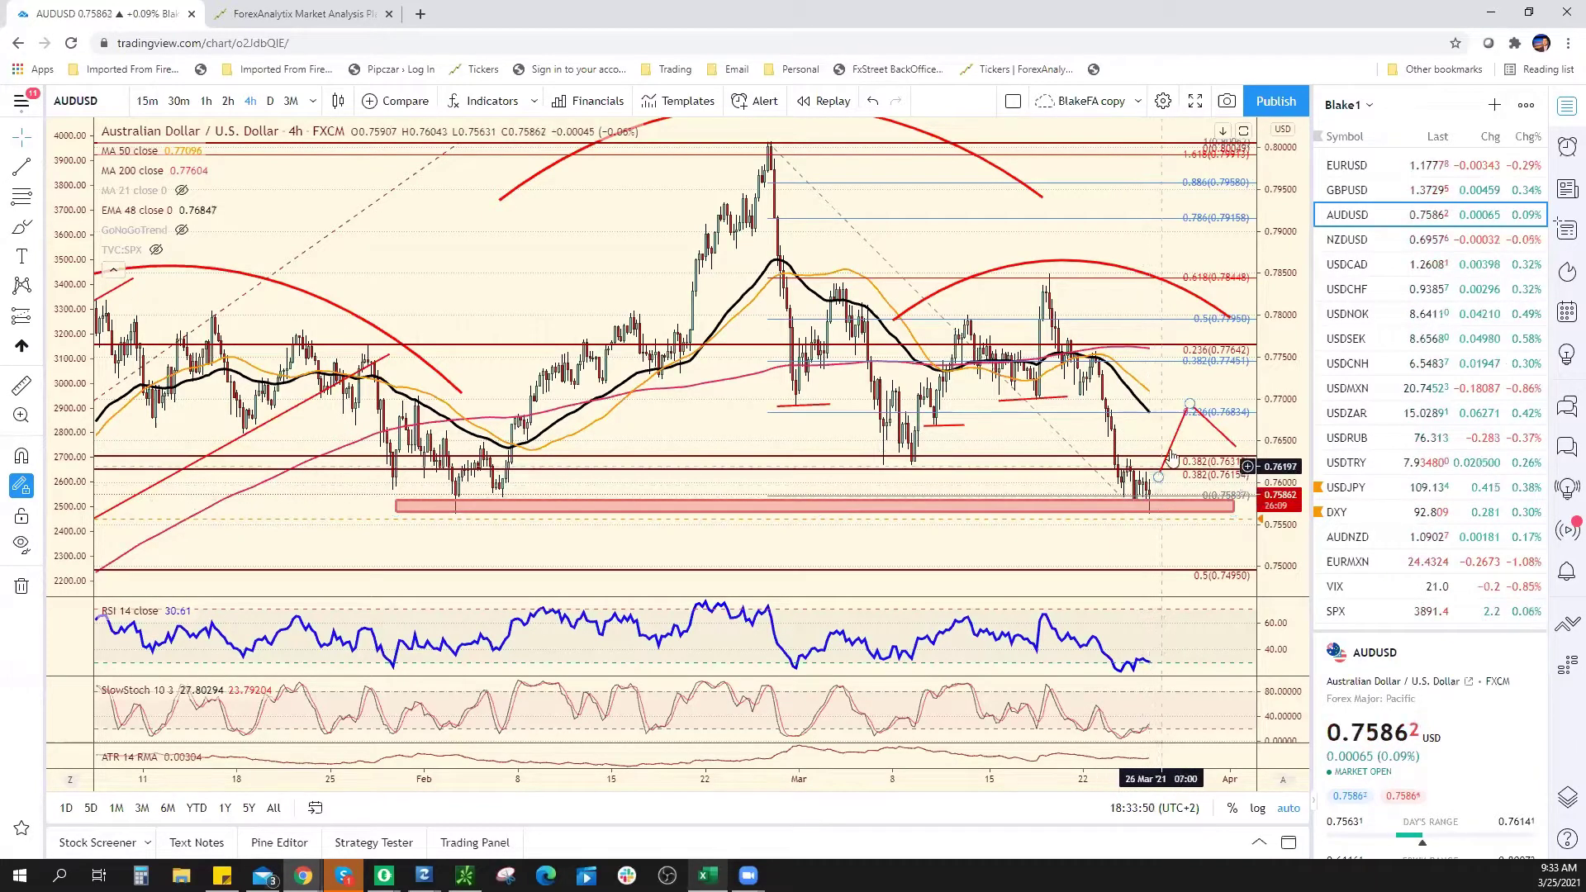
left_click(1167, 480)
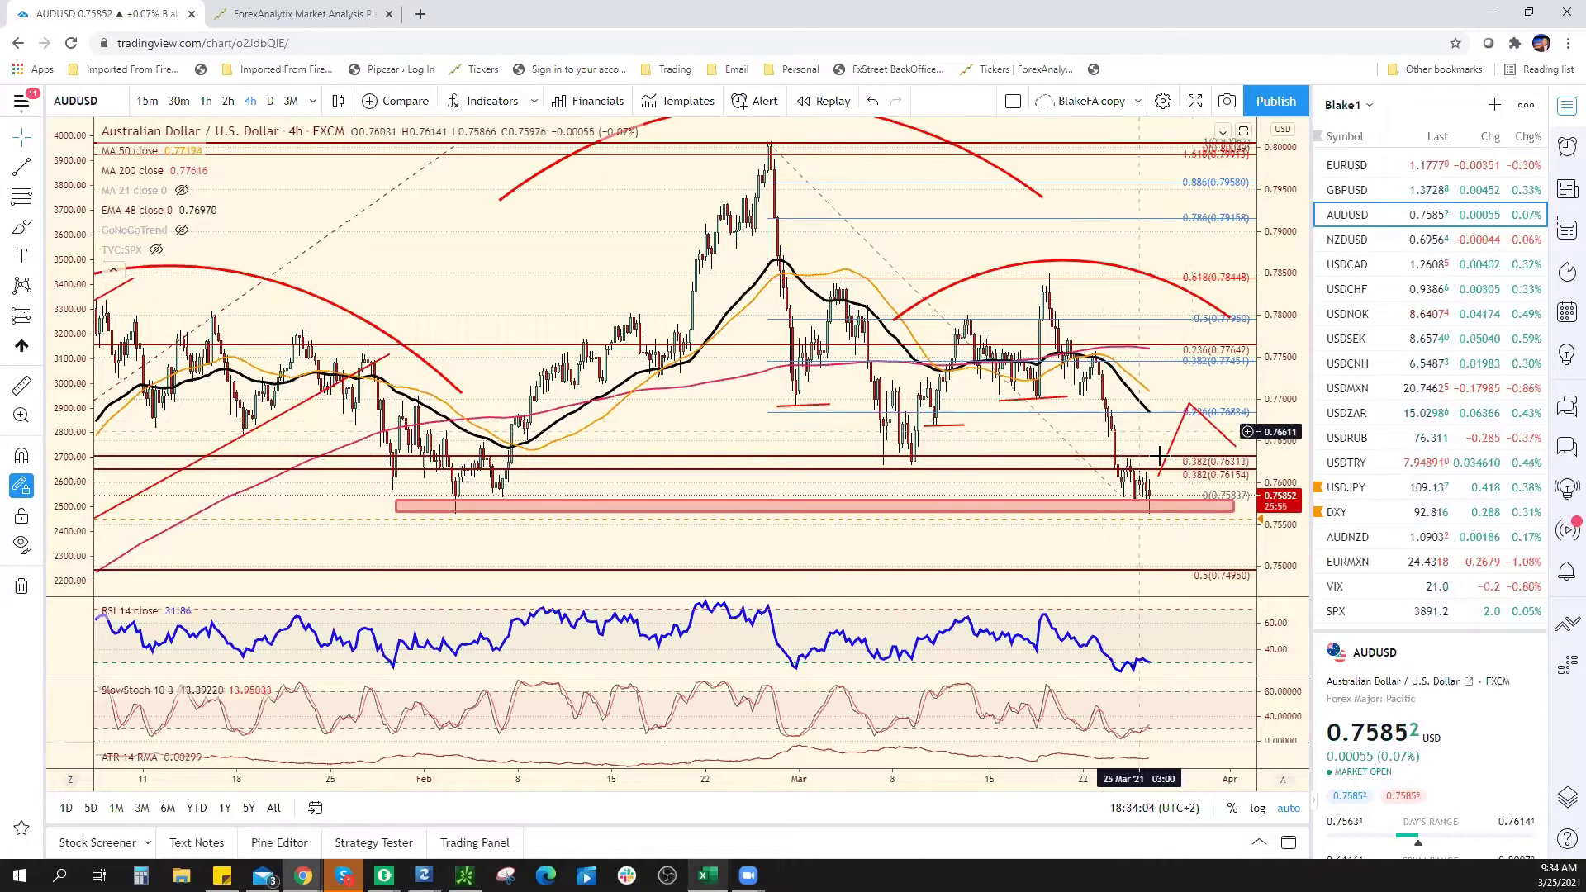
scroll(1161, 461, "down", 3)
scroll(1161, 461, "down", 3)
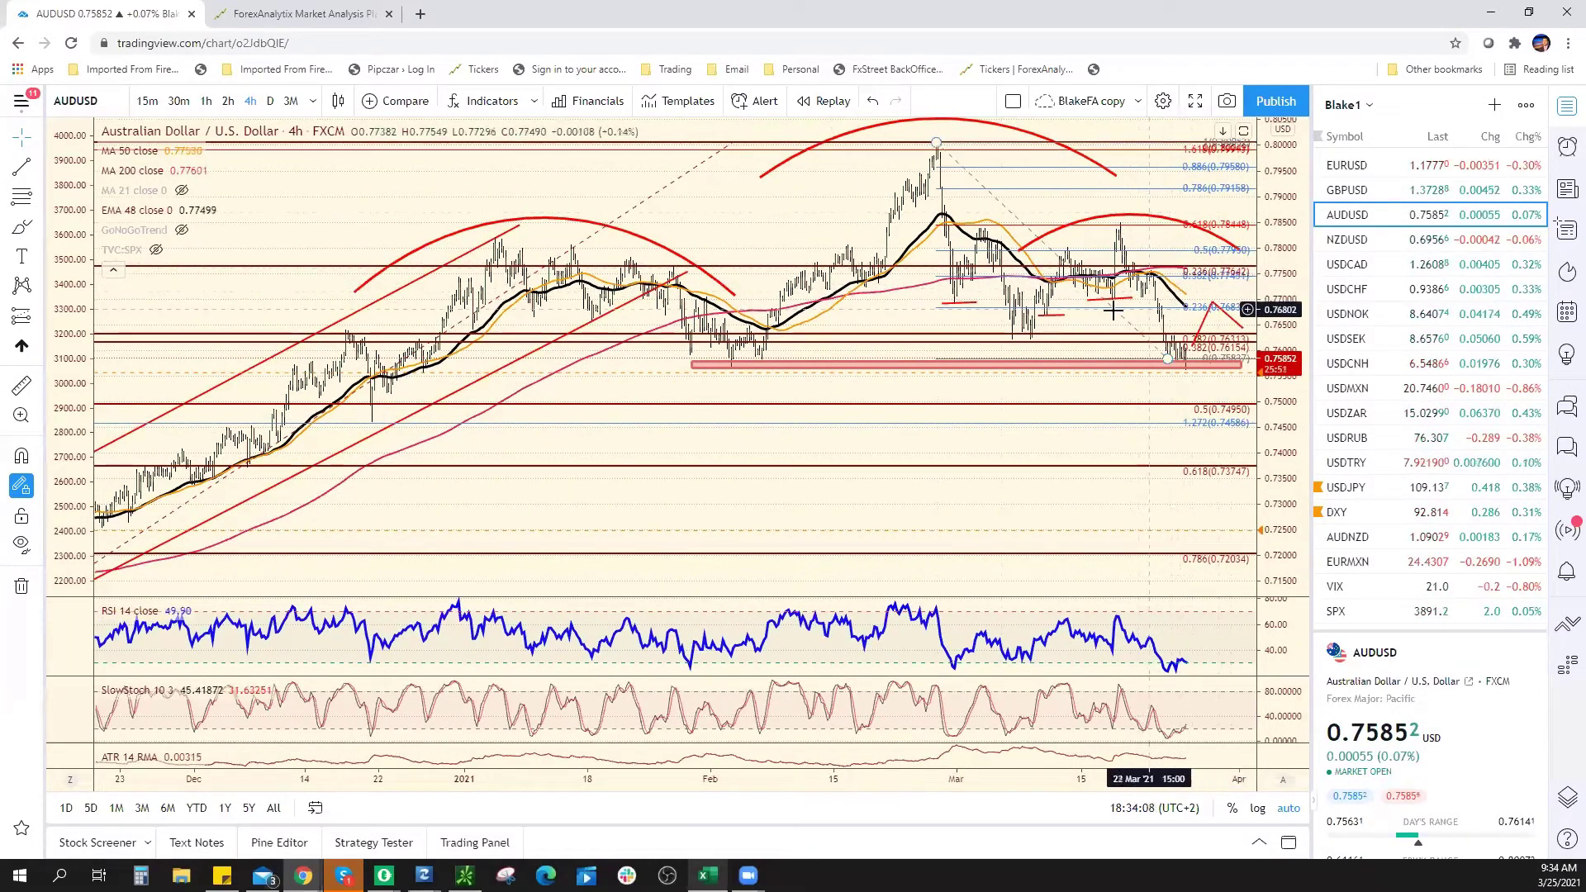
scroll(786, 439, "right", 10)
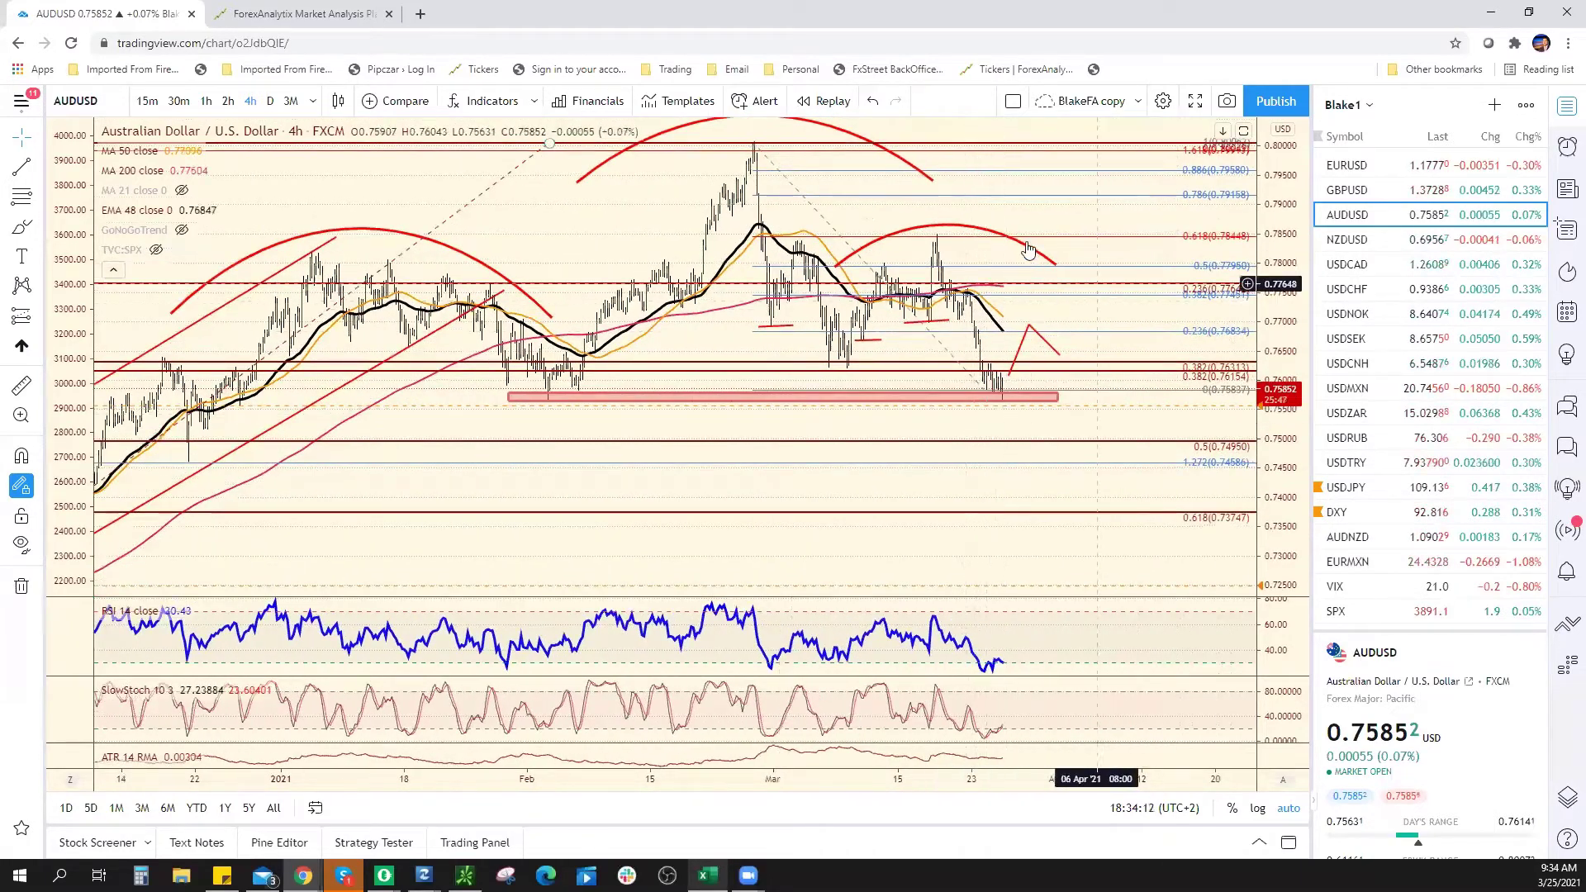
mouse_move(998, 228)
left_mouse_down()
mouse_move(1089, 218)
mouse_move(1058, 224)
left_mouse_up()
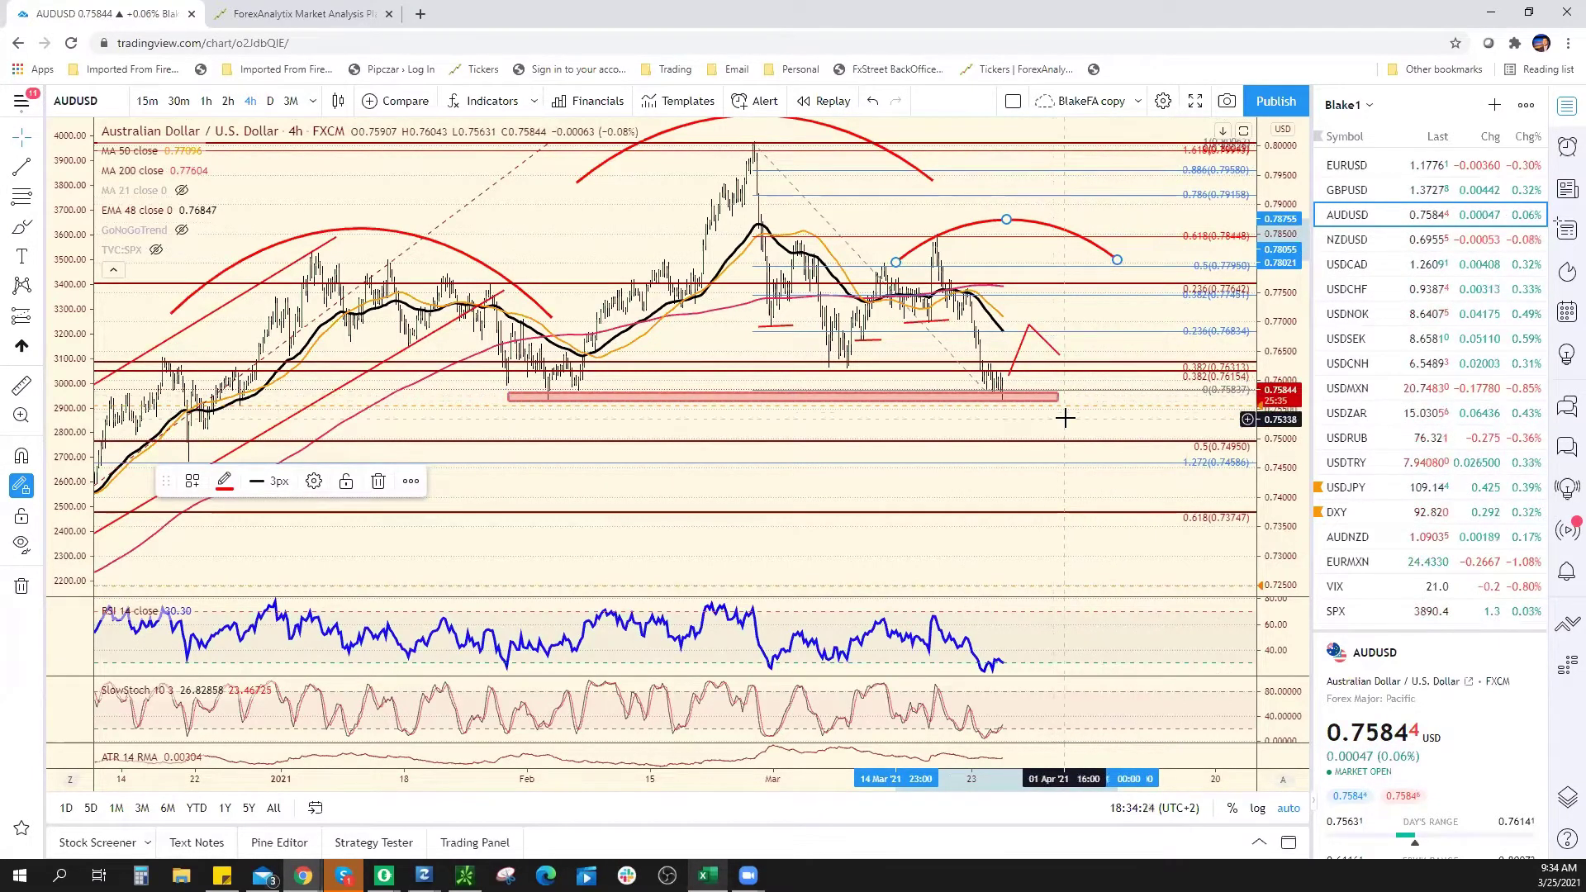
Review the NZDUSD chart at a few zoom levels, then load the VIX index chart.
left_click(1404, 250)
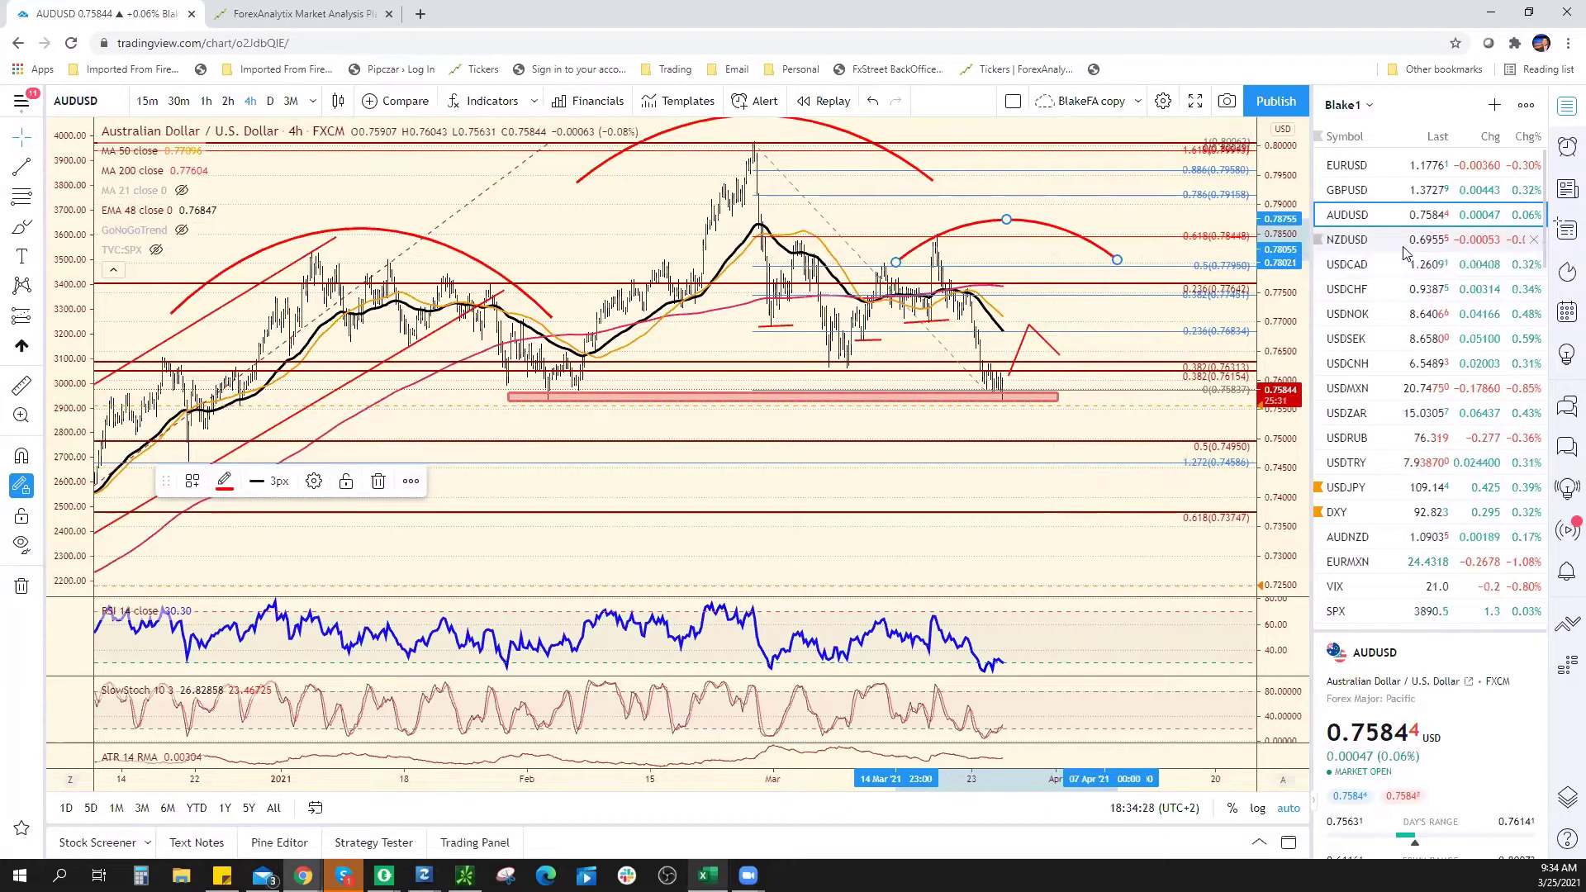
scroll(1199, 472, "up", 5)
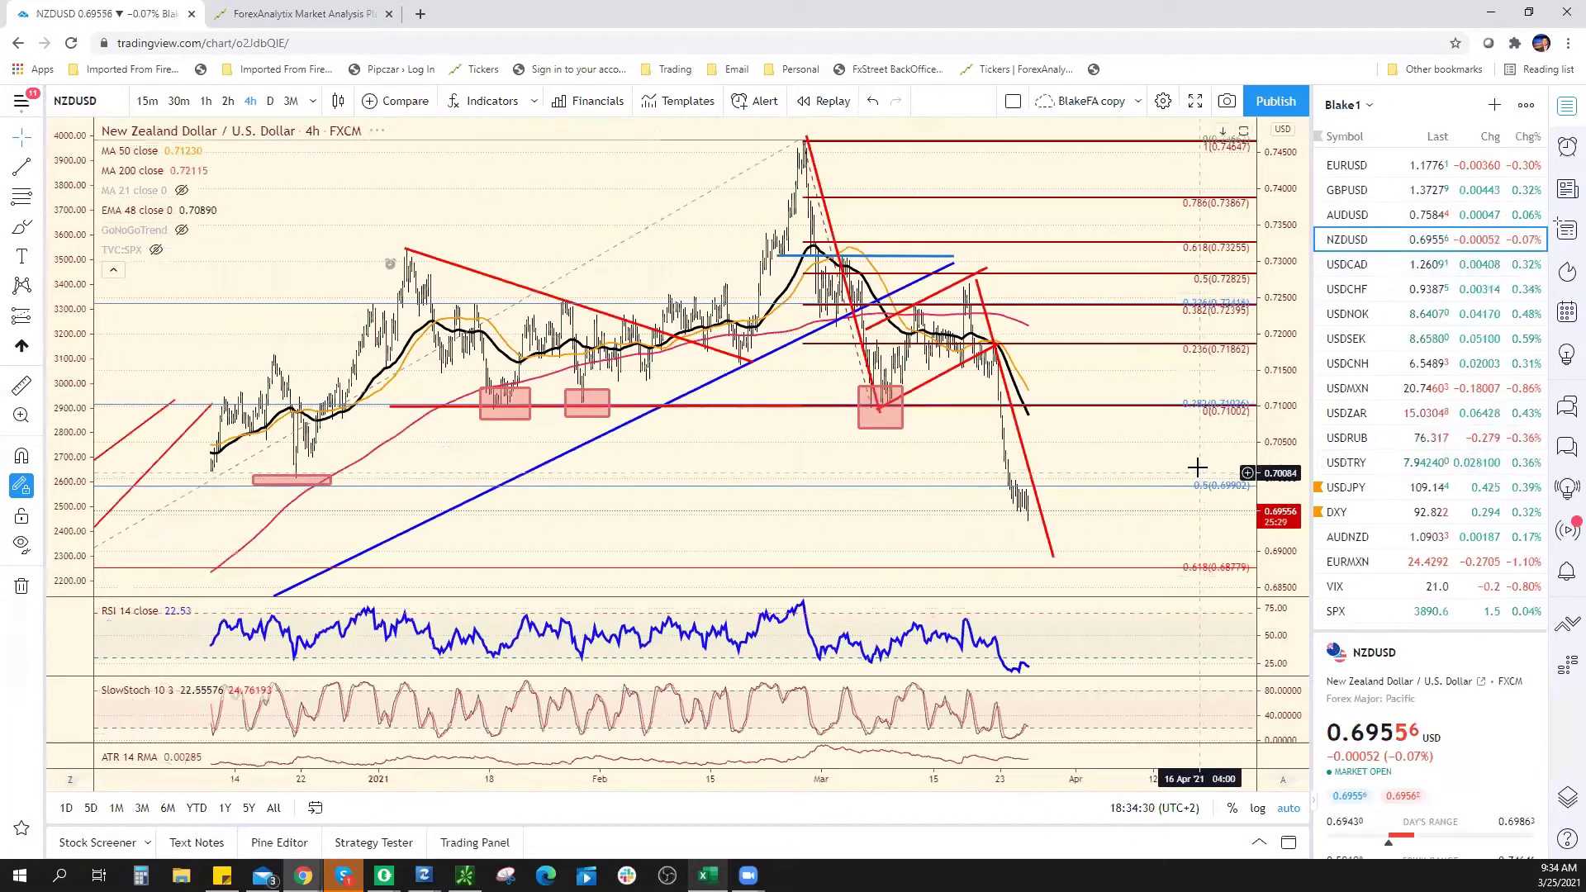
scroll(1032, 494, "up", 2)
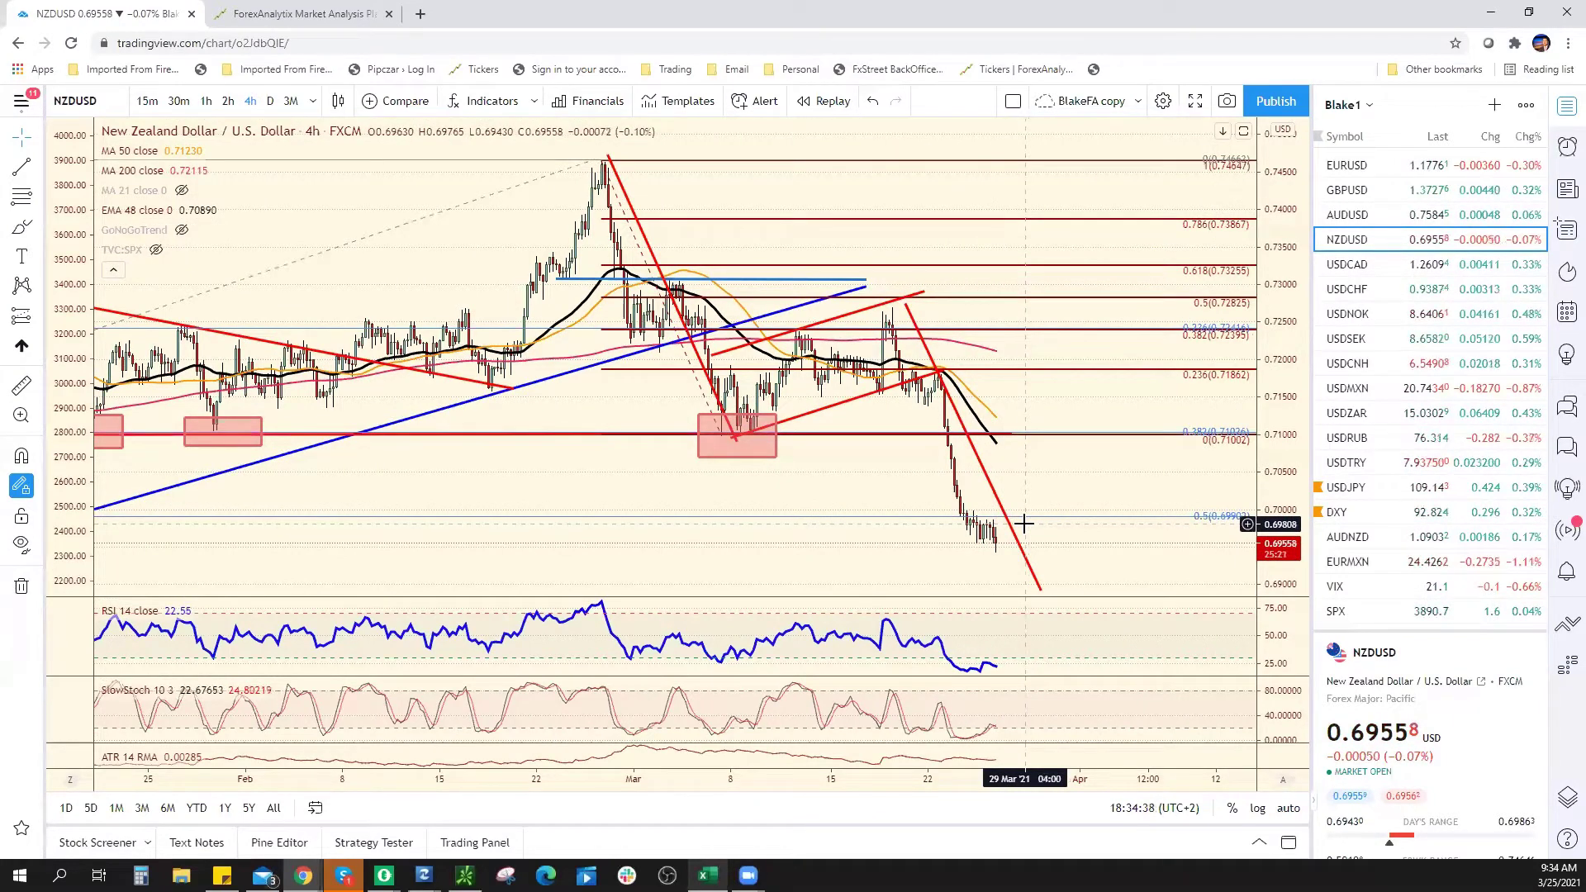
scroll(1032, 537, "down", 2)
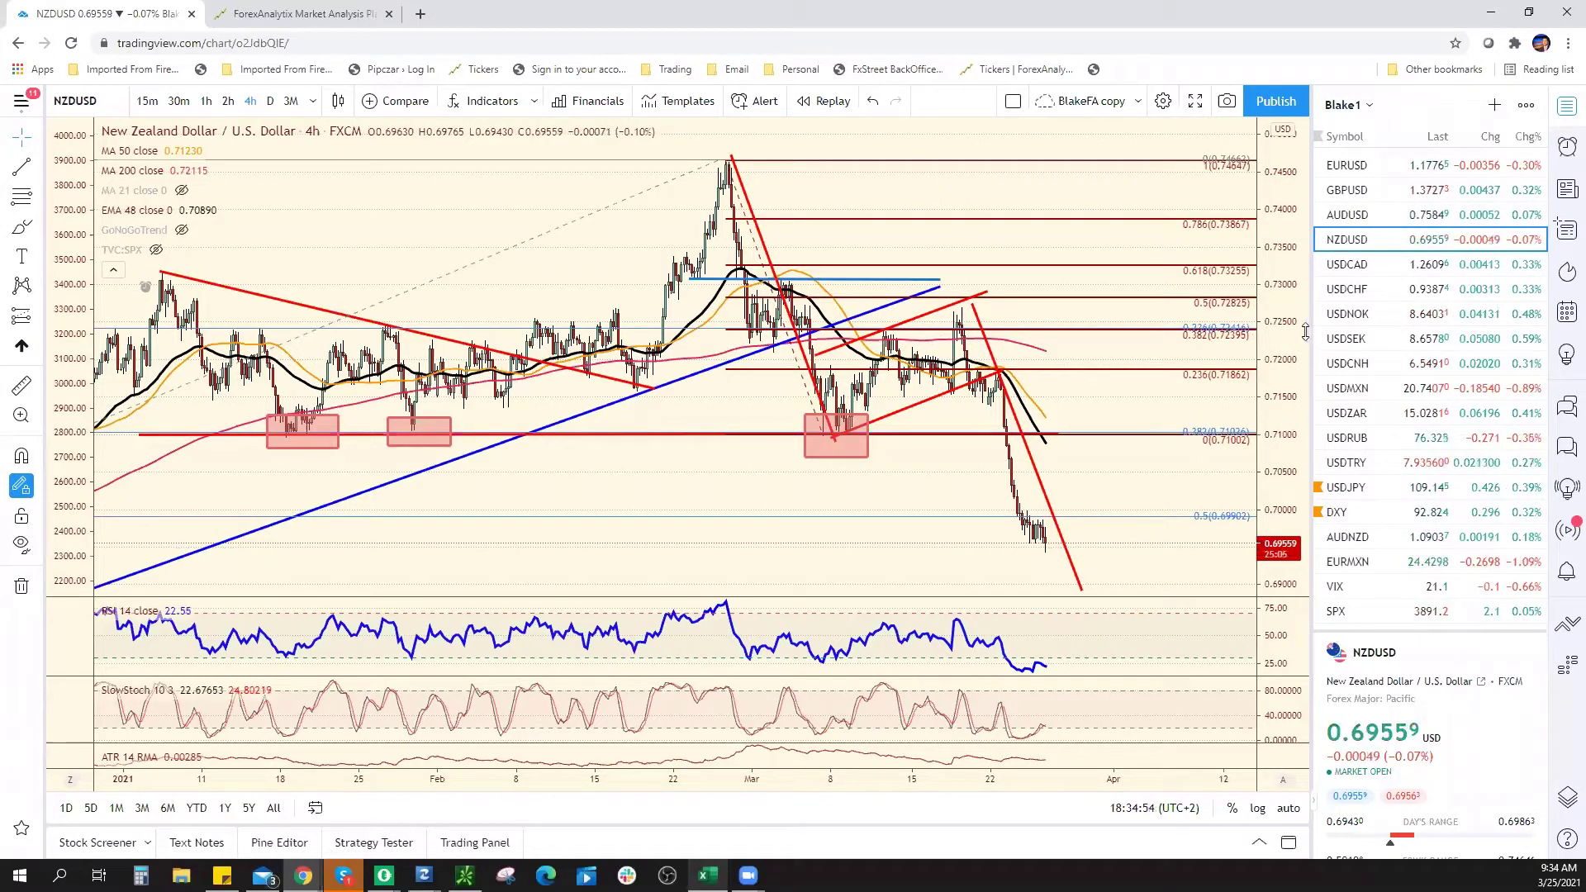
left_click(1378, 590)
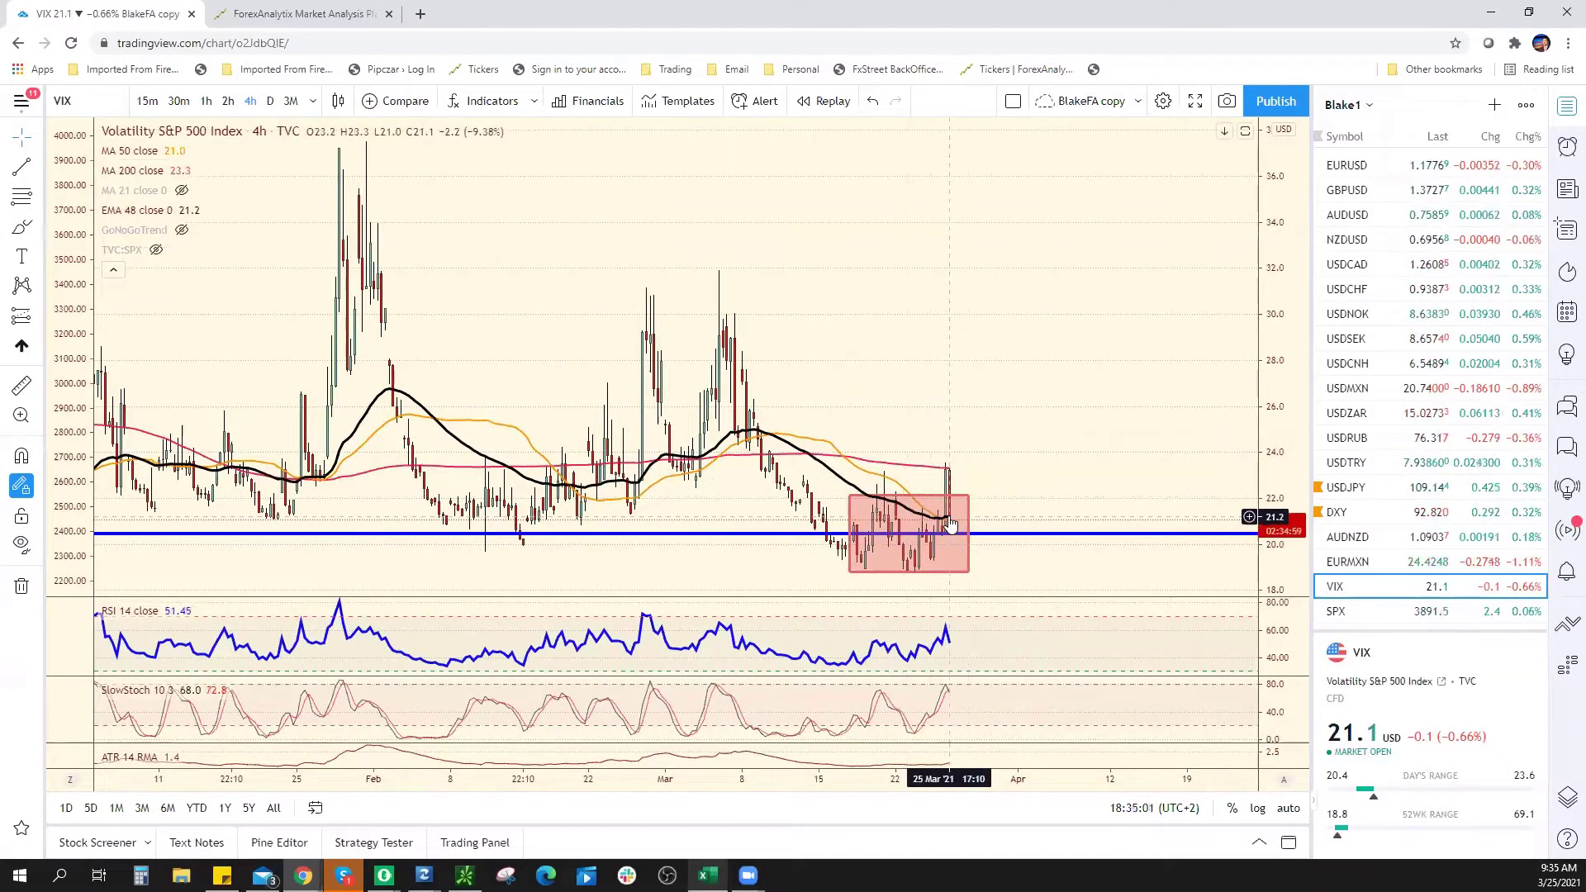
Remove the red box from the VIX chart.
right_click(969, 499)
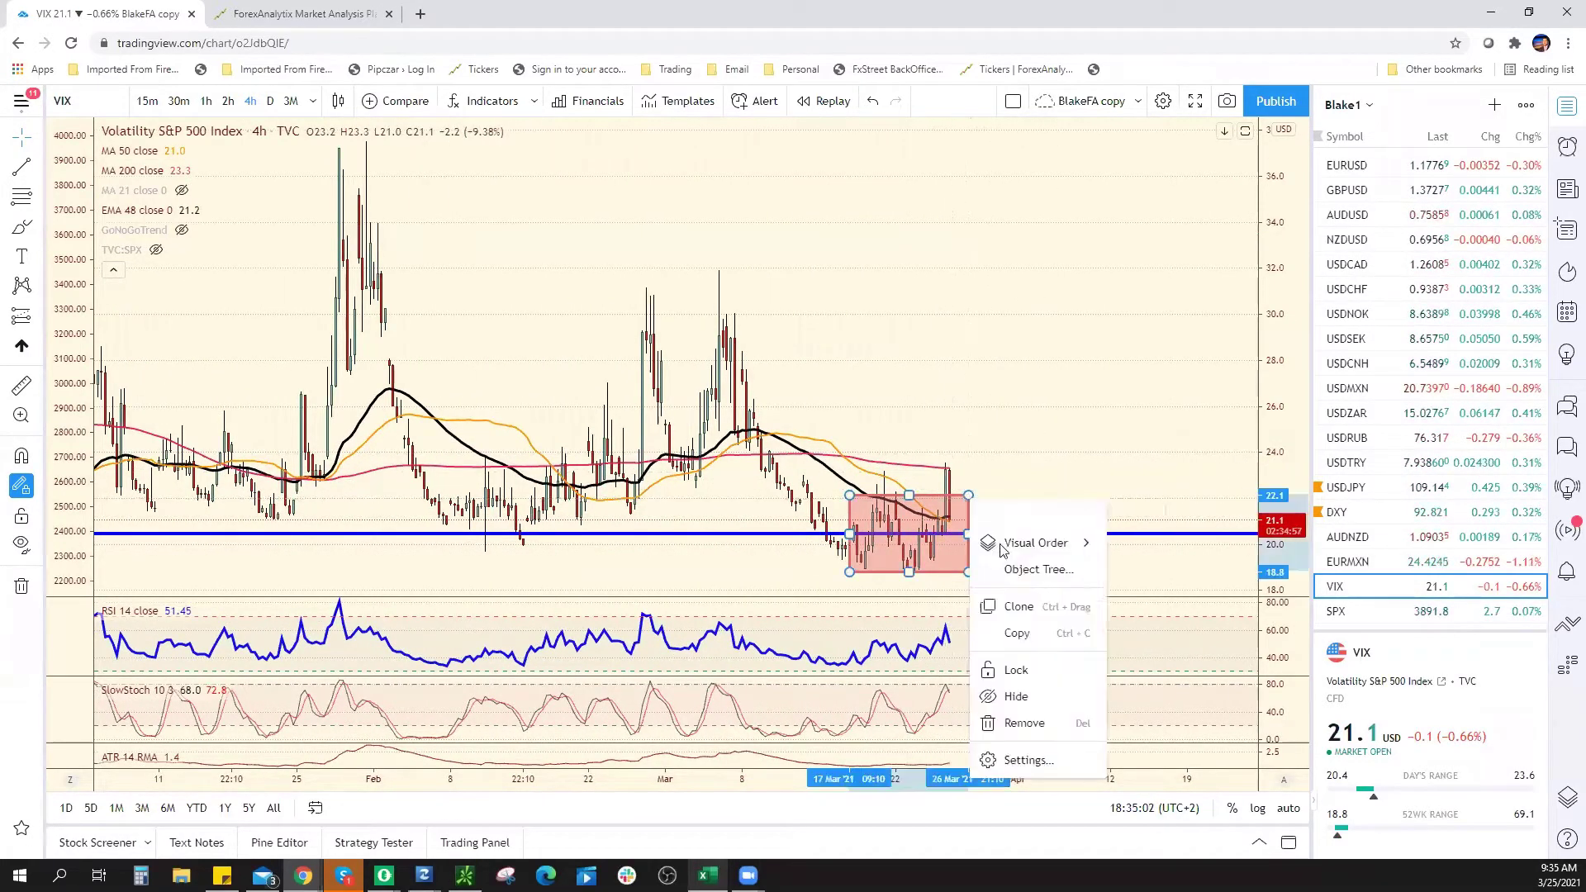
left_click(1025, 723)
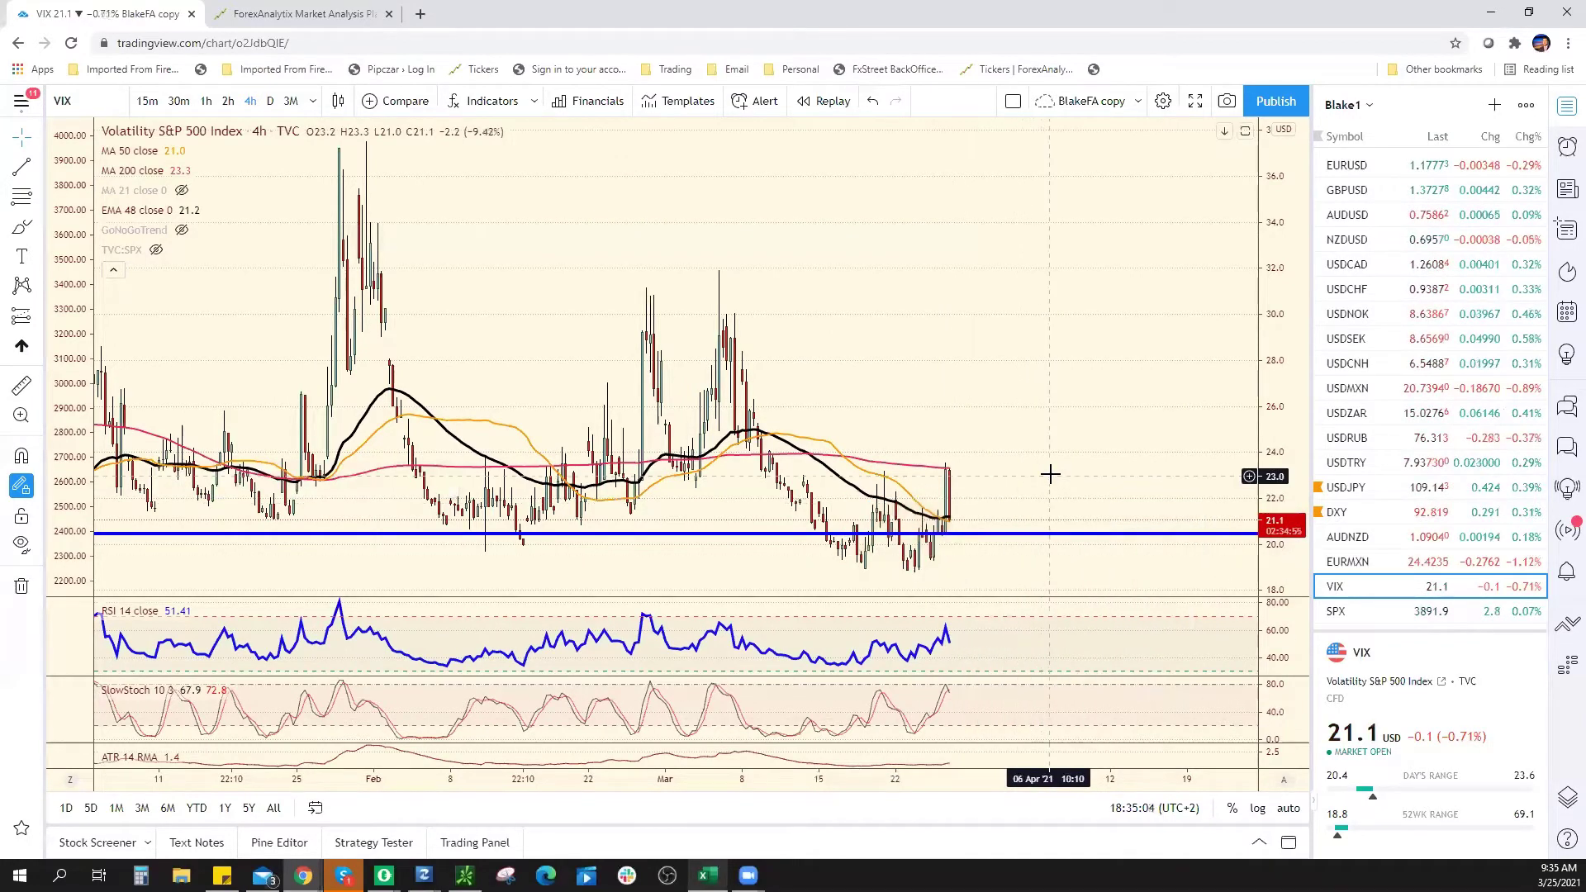
scroll(1140, 520, "down", 5)
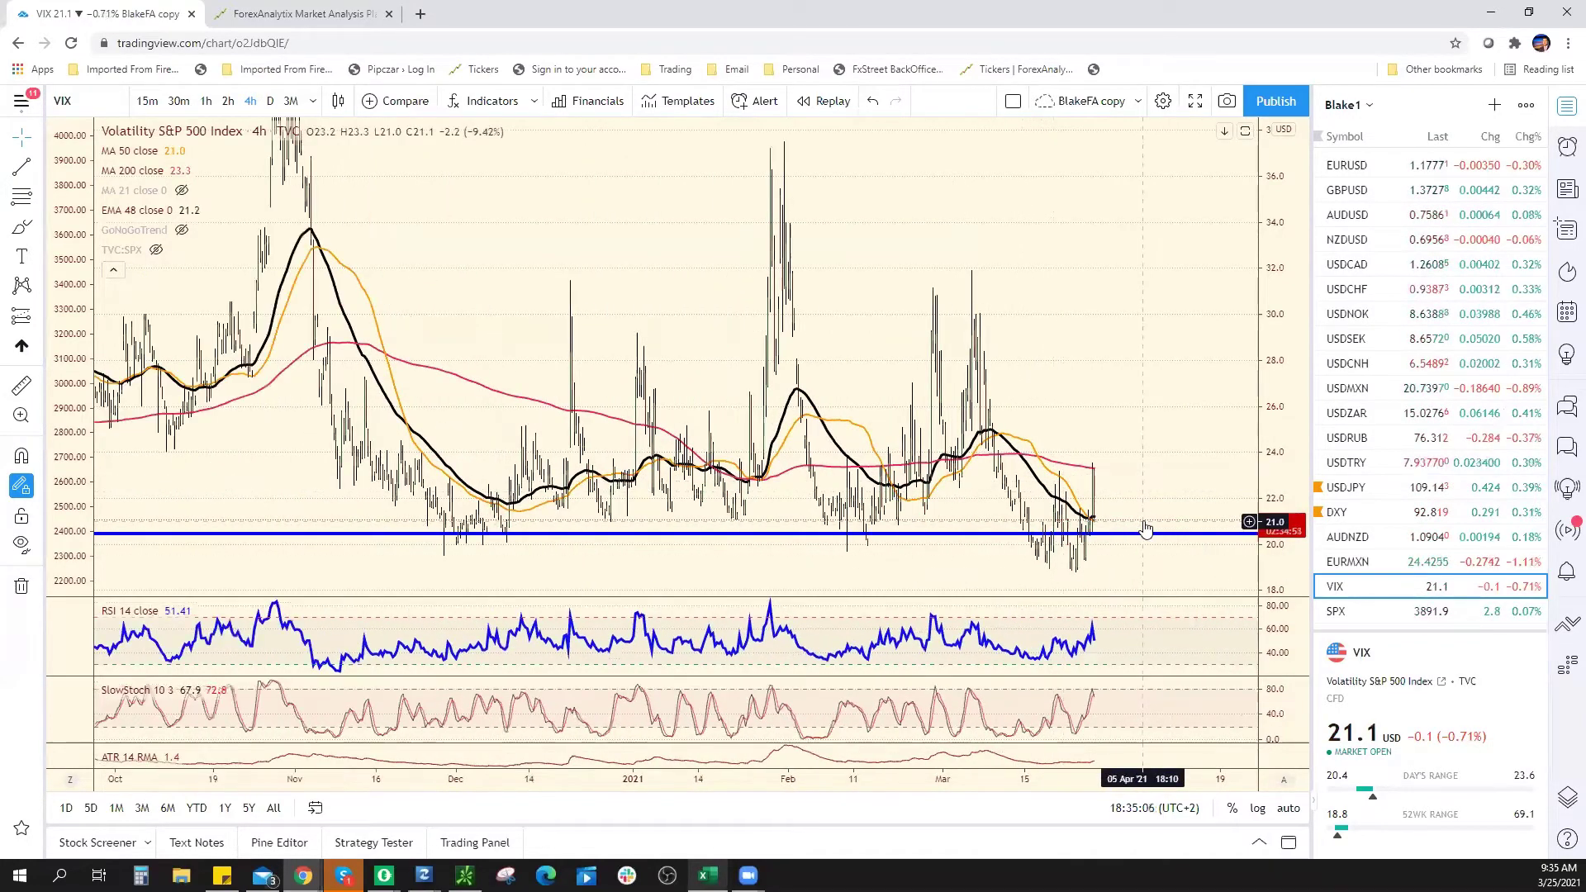
scroll(1131, 525, "up", 5)
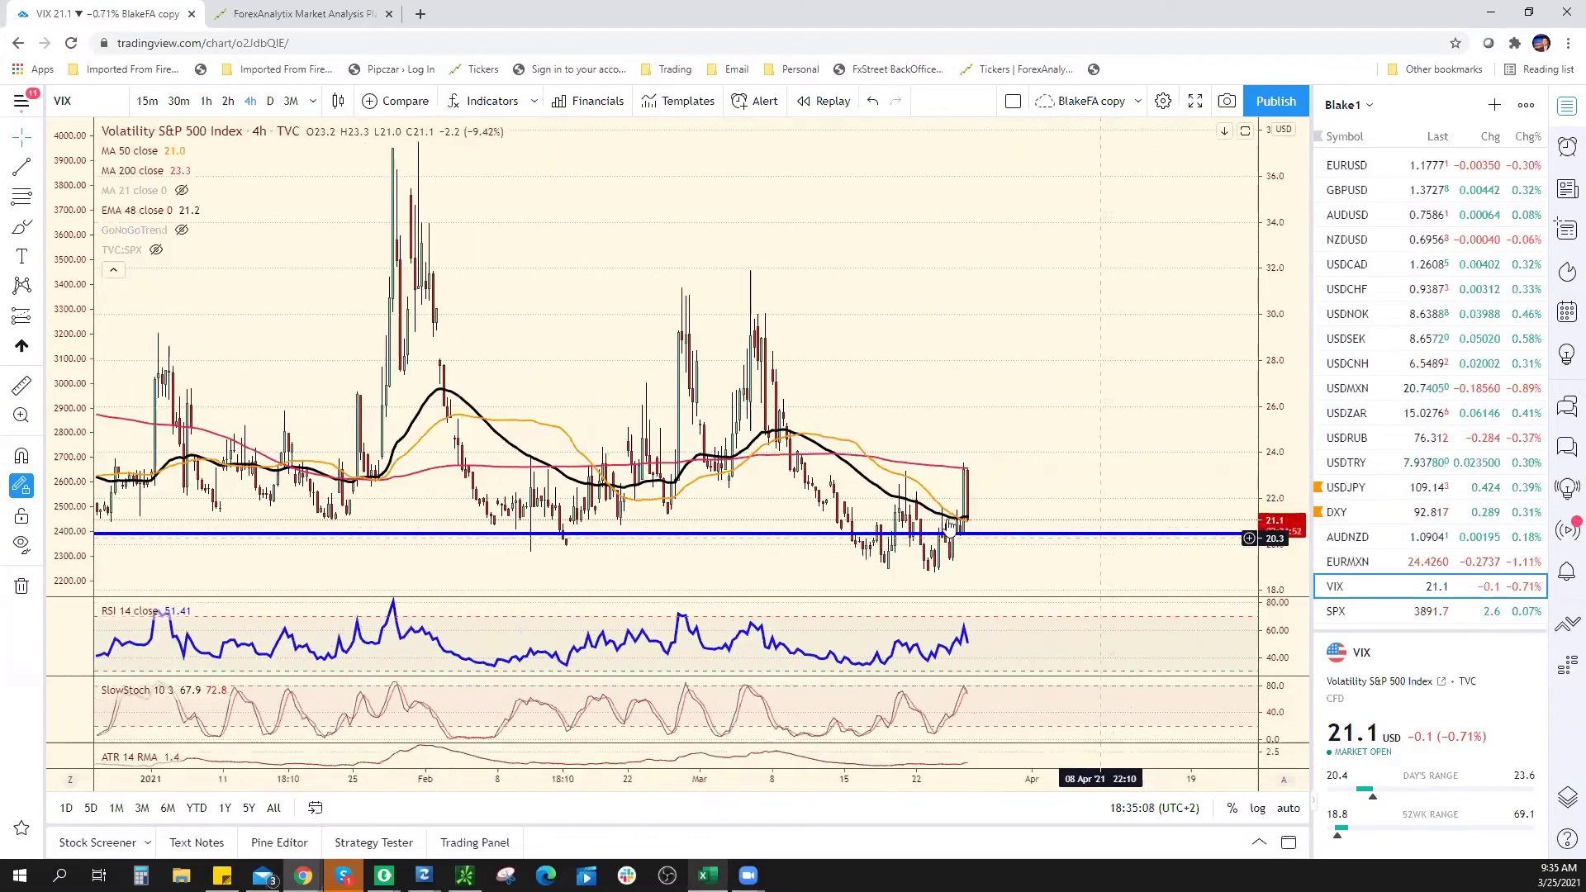
Change VIX to 1-hour candles and zoom out.
left_click(206, 100)
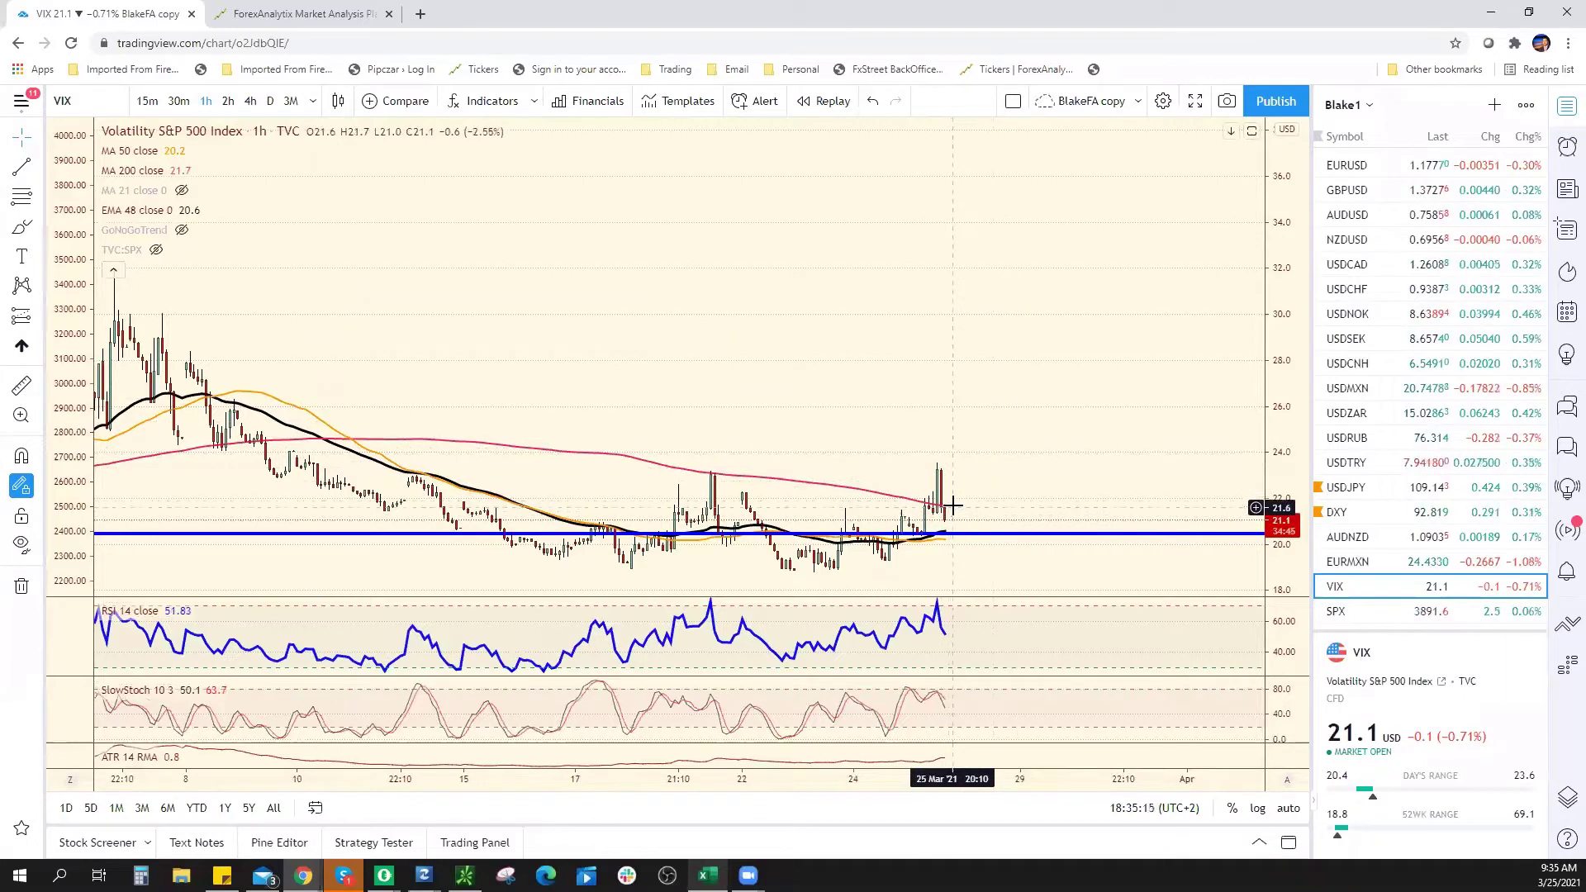
scroll(1057, 529, "down", 2)
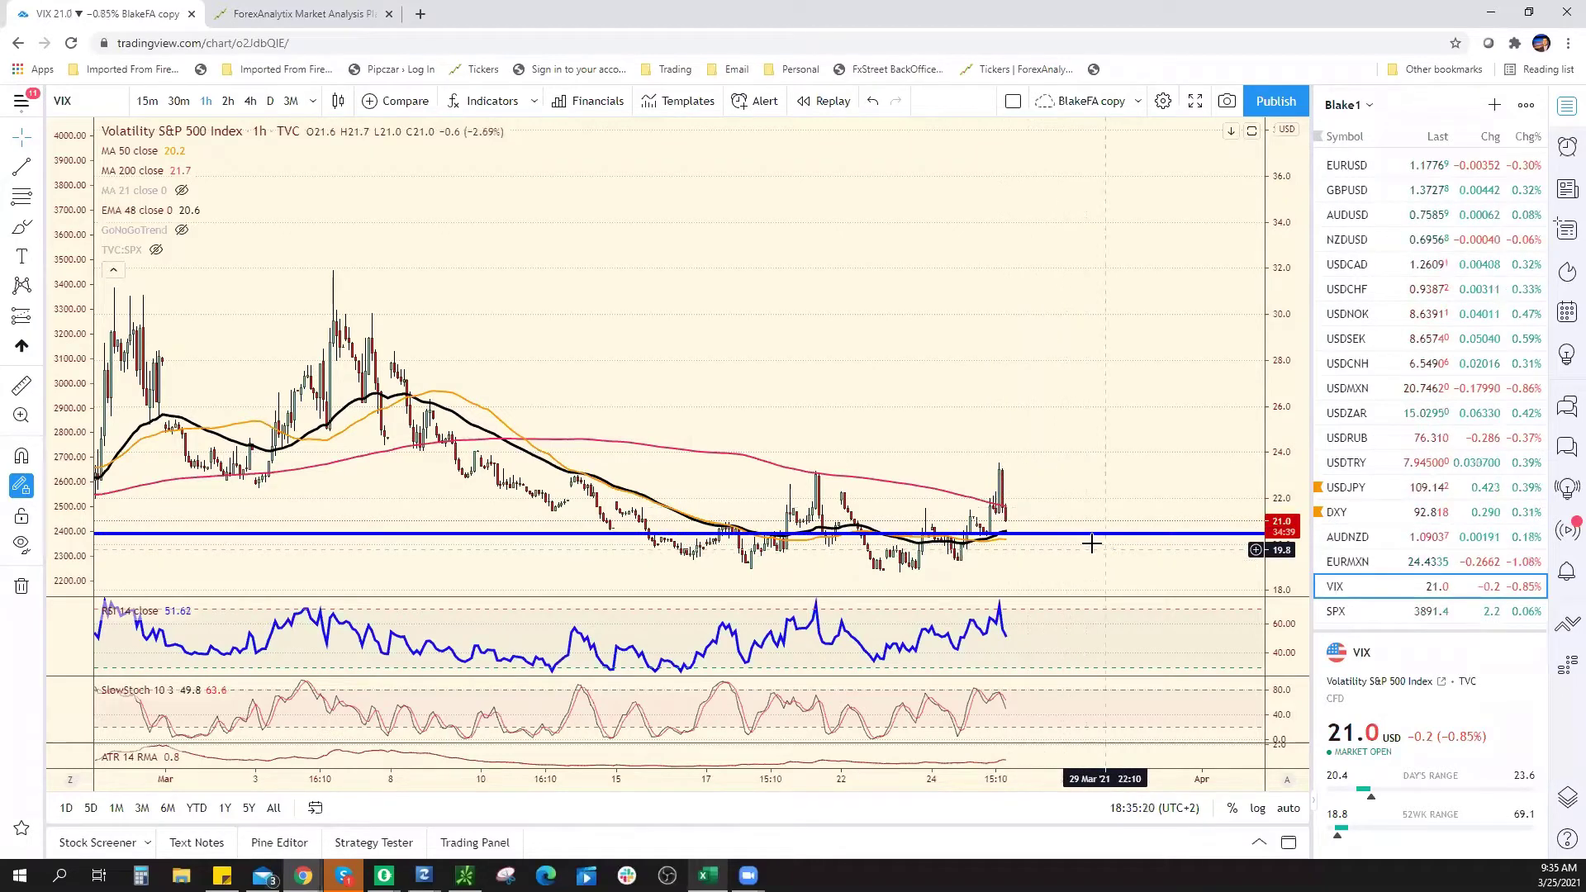
scroll(1091, 543, "down", 5)
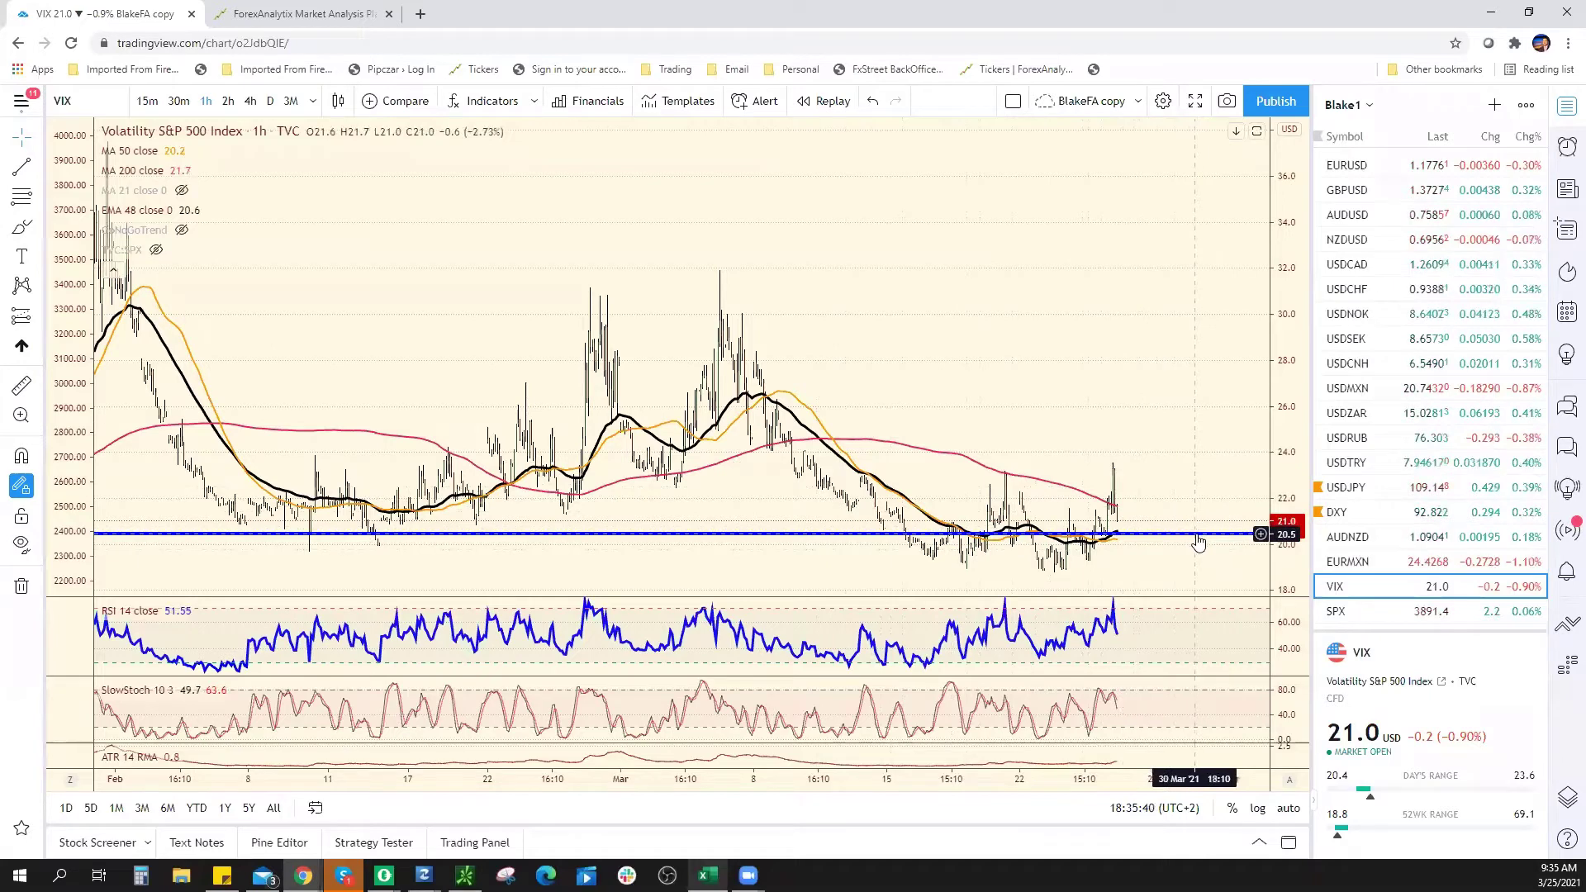
Load EURUSD on 4-hour candles and compress the price scale to fit more levels.
left_click(1401, 166)
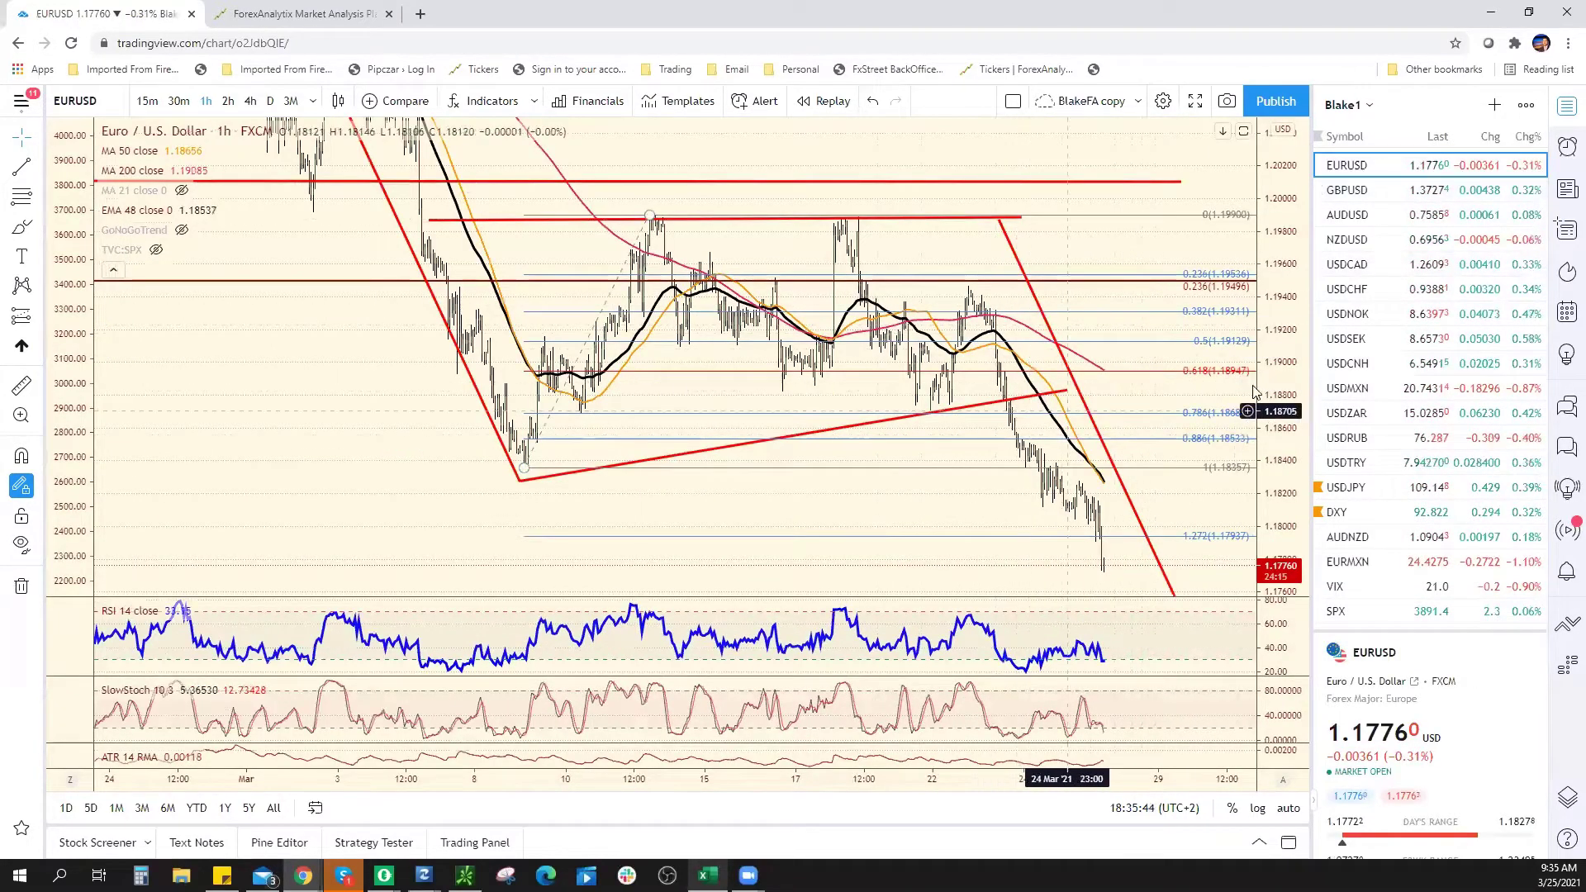
left_click(252, 101)
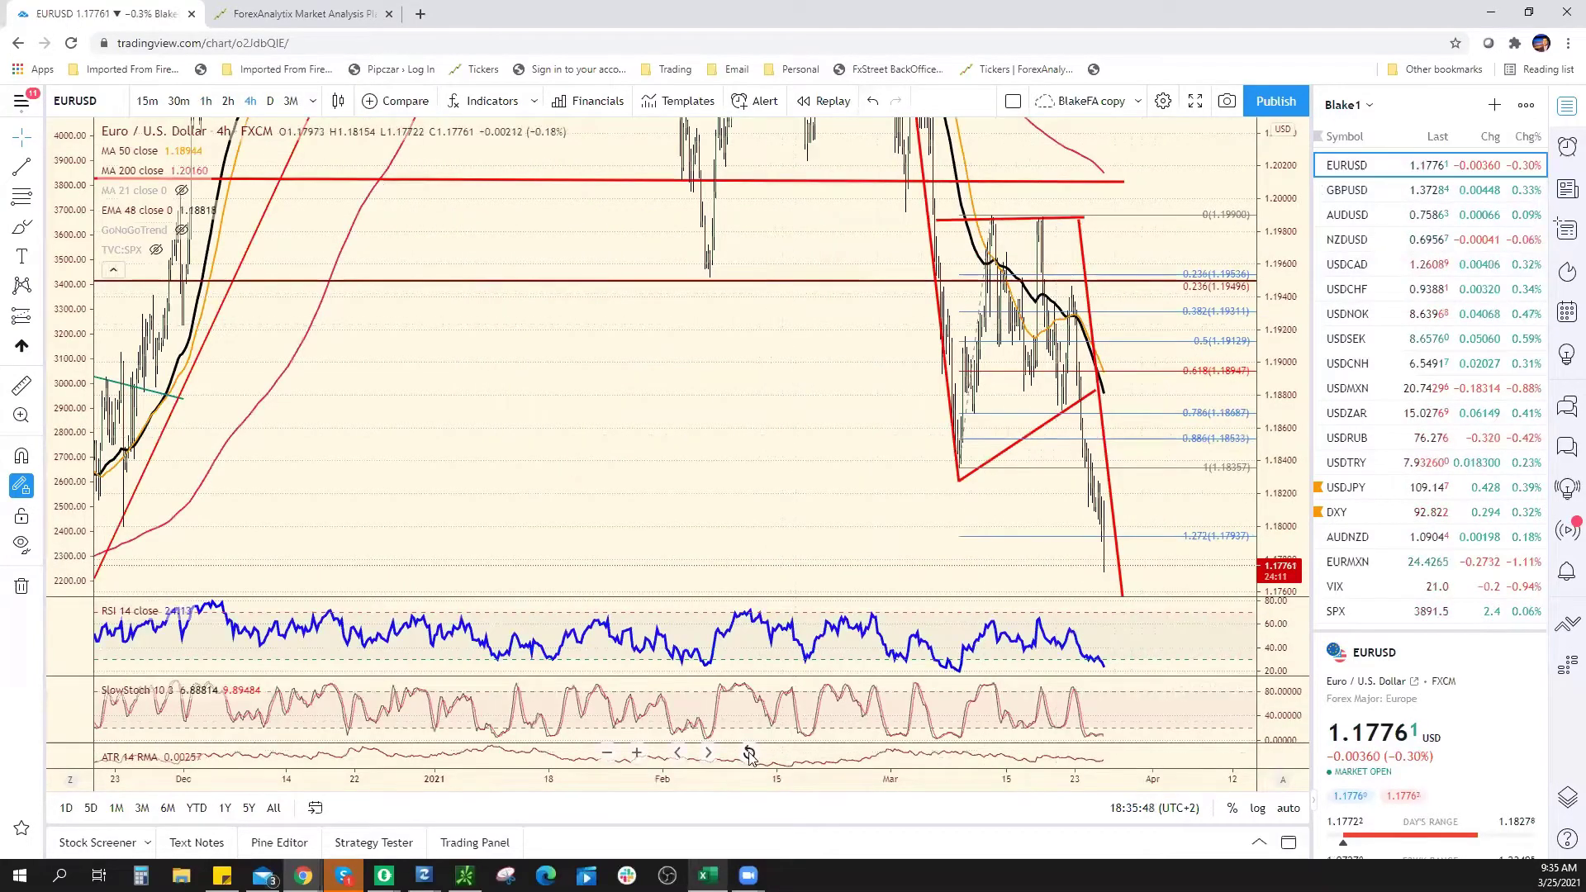
scroll(753, 758, "up", 5)
scroll(909, 494, "down", 5)
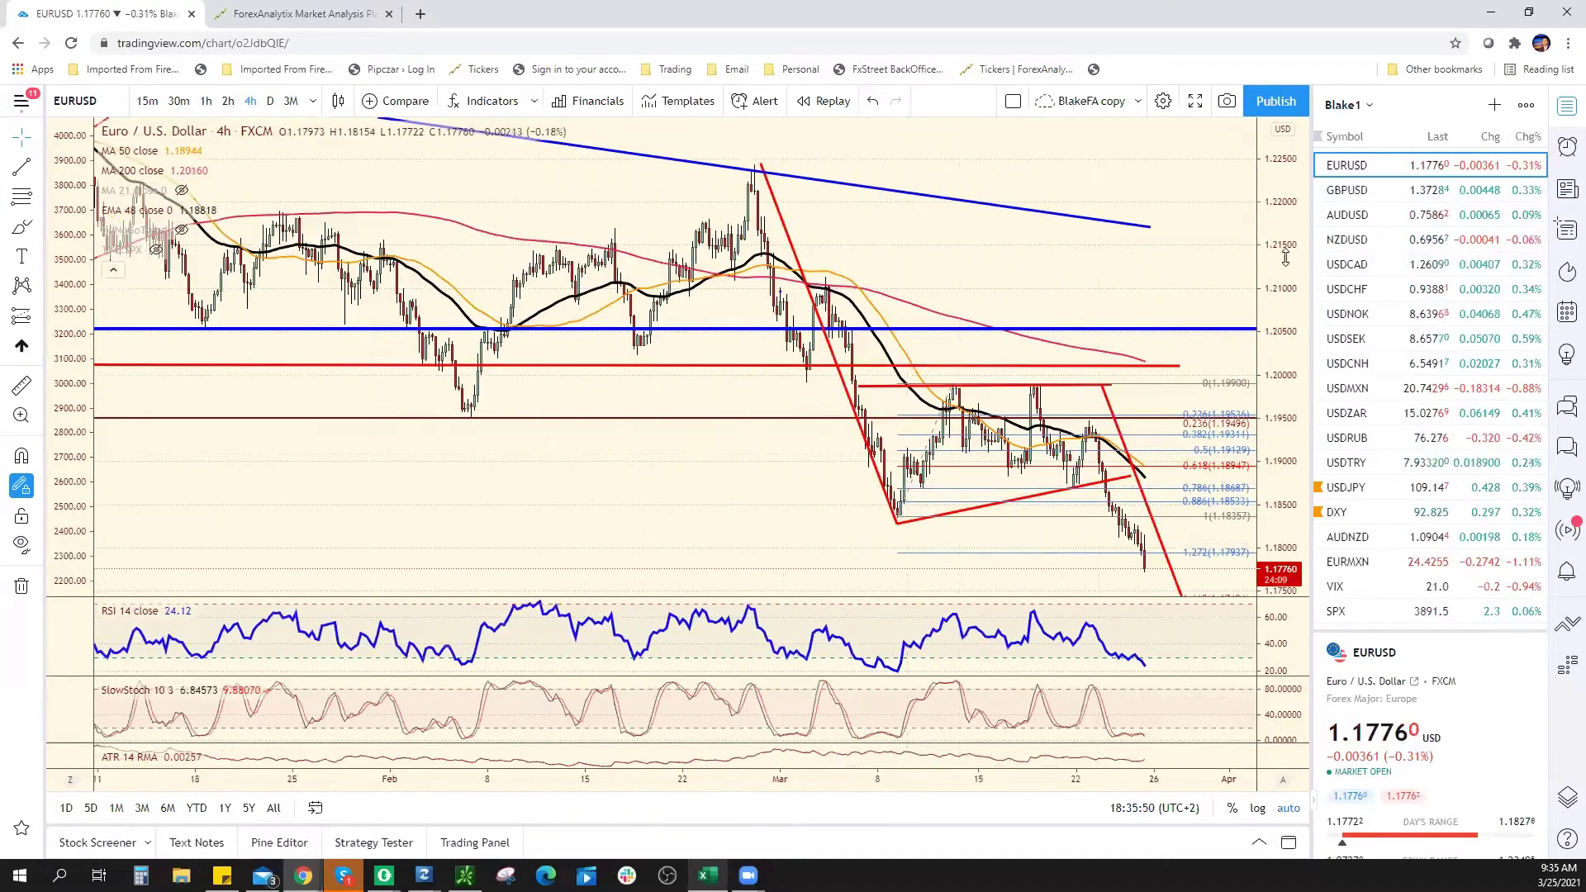
left_click_drag(1272, 442, 856, 488)
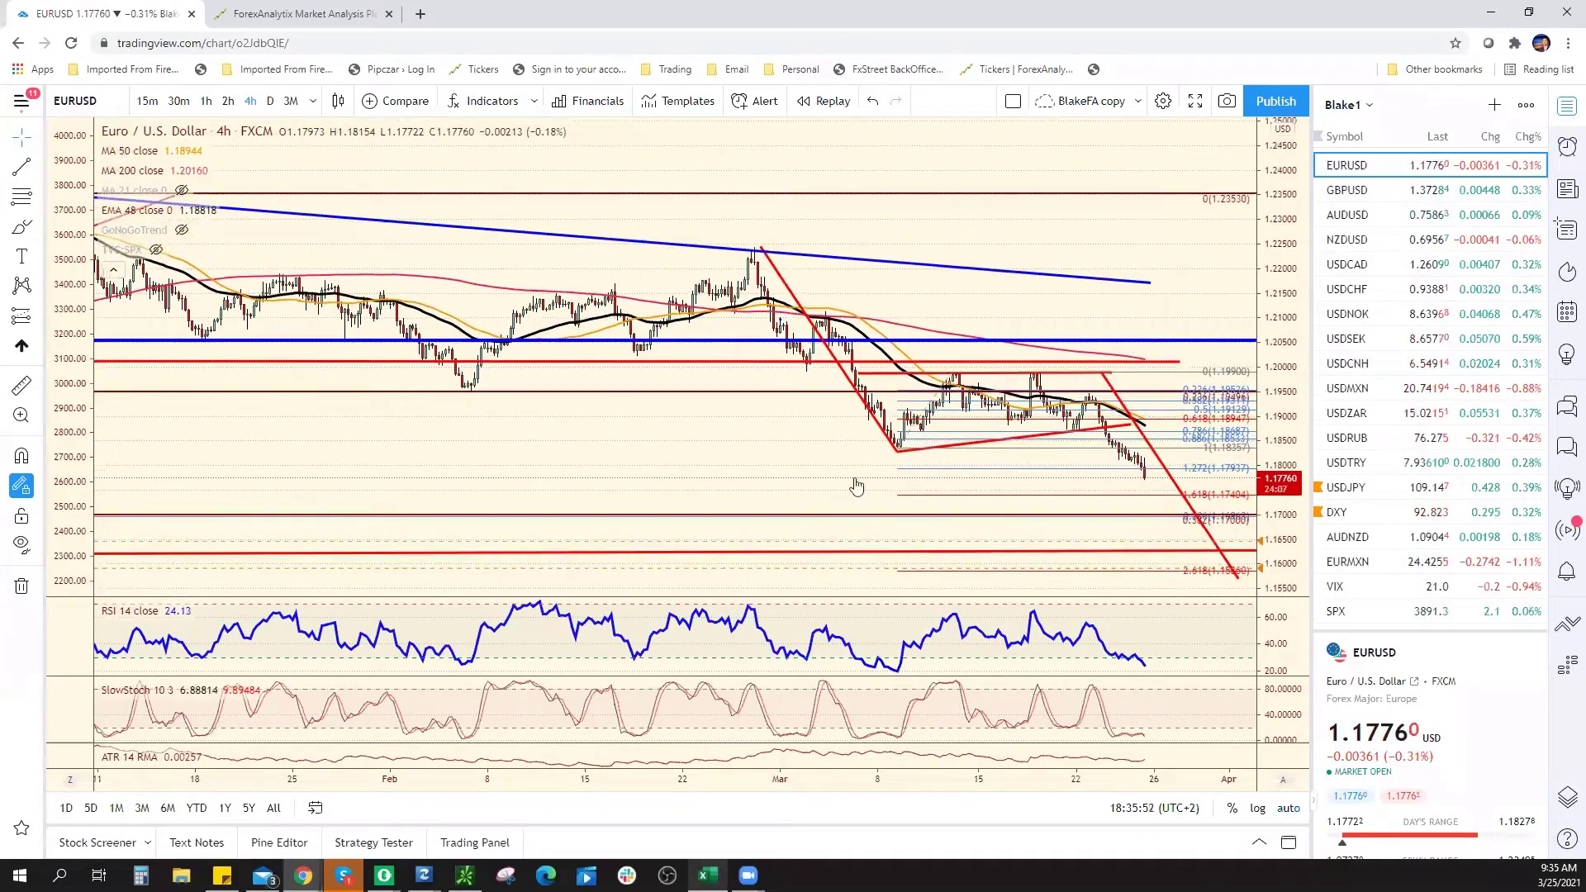
scroll(841, 504, "down", 3)
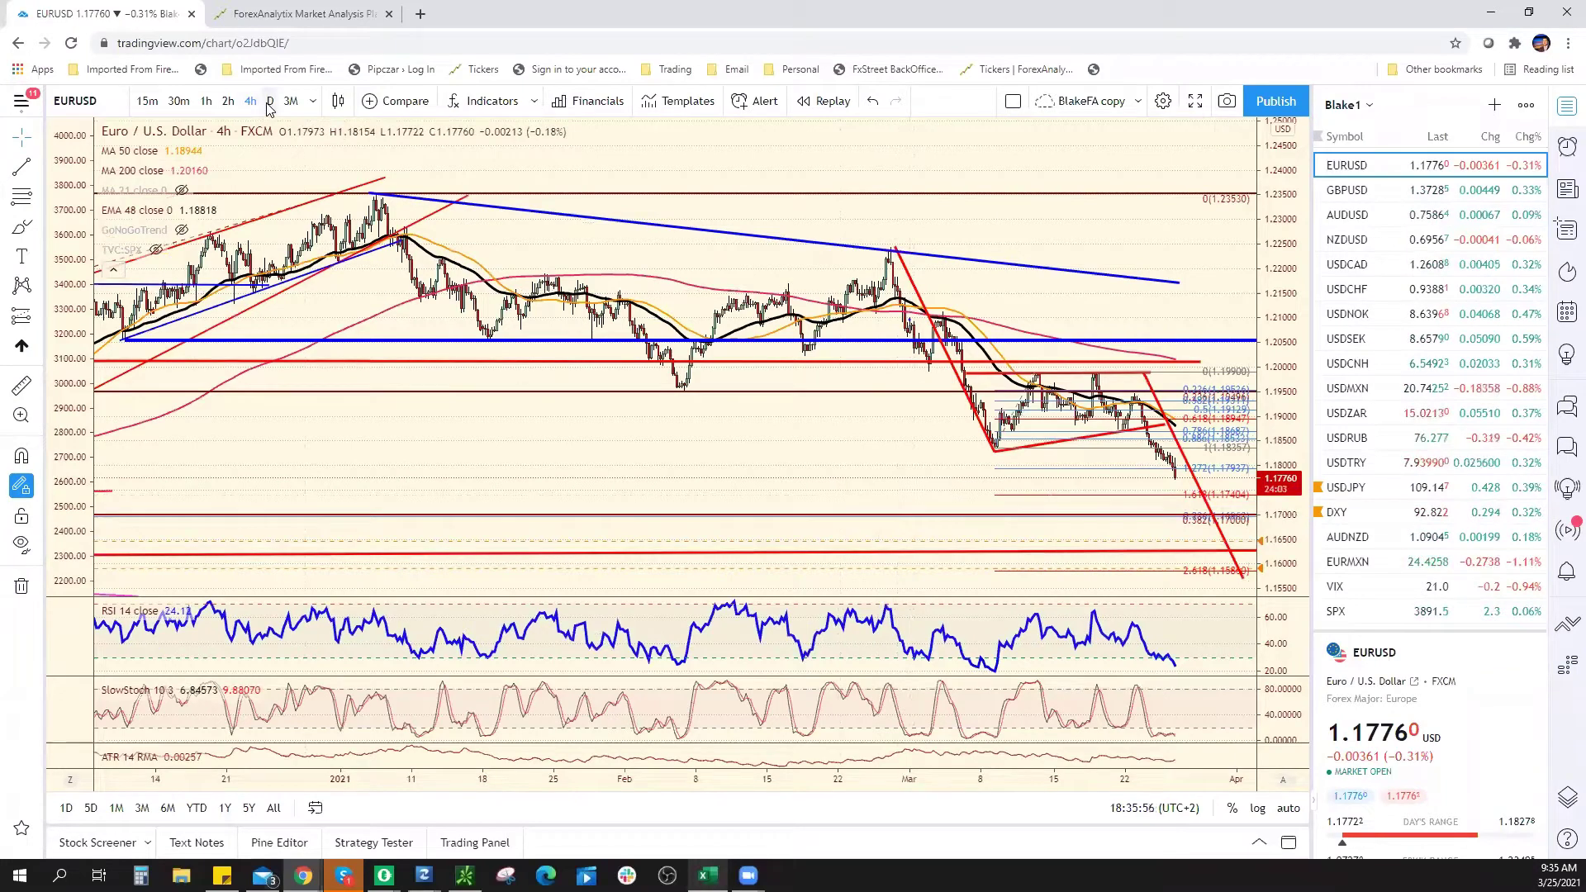
Switch EURUSD to the 1D daily interval and nudge the red line near 1.16.
type("1D")
key("Return")
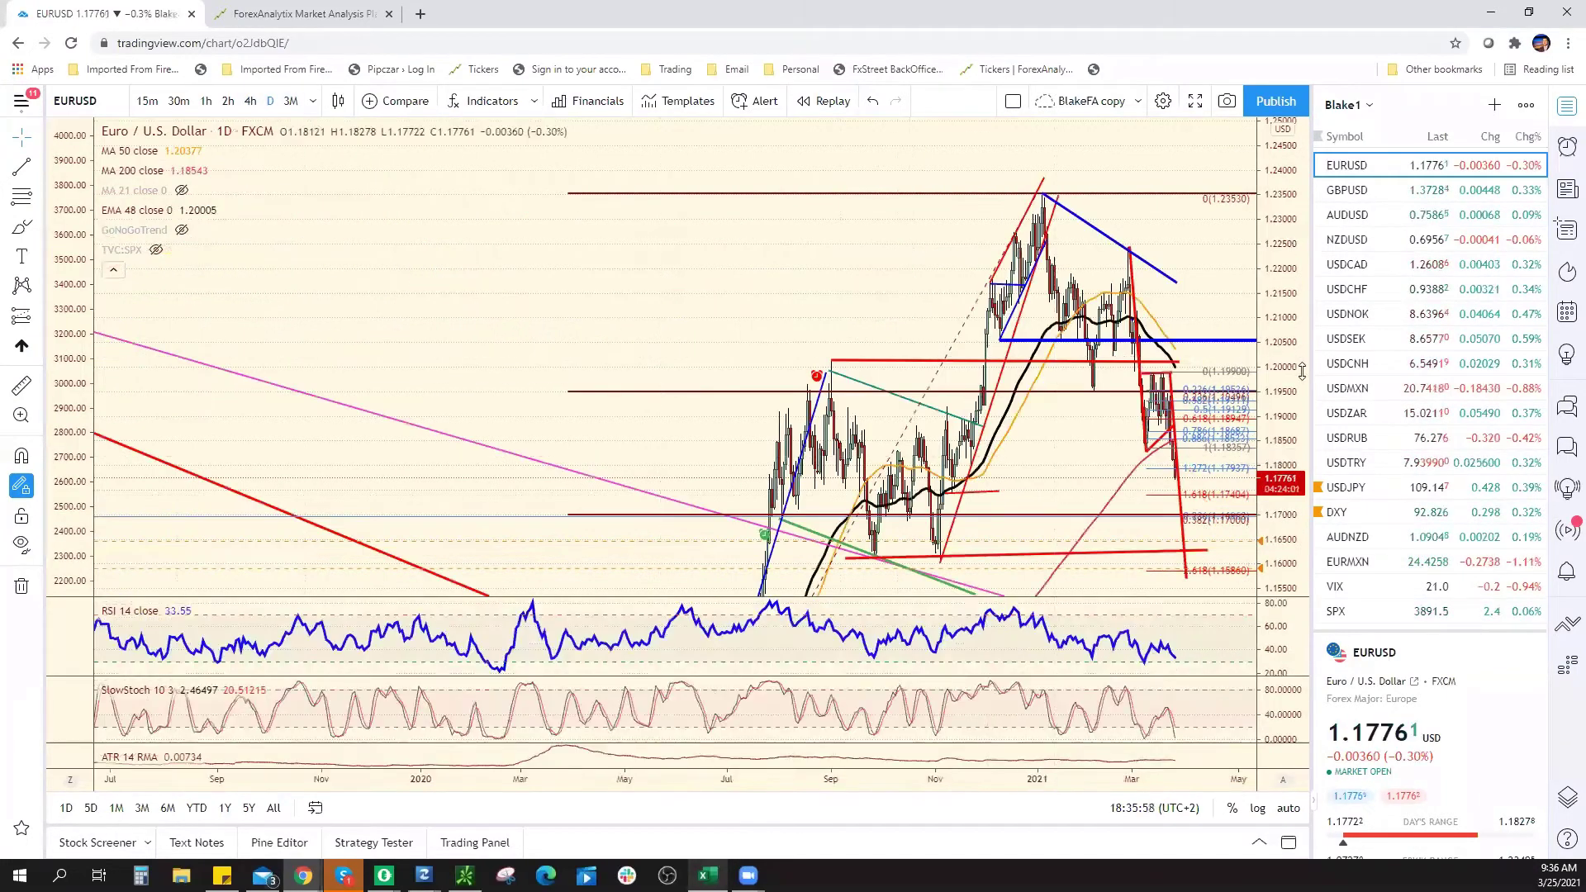
left_click_drag(1288, 427, 1103, 496)
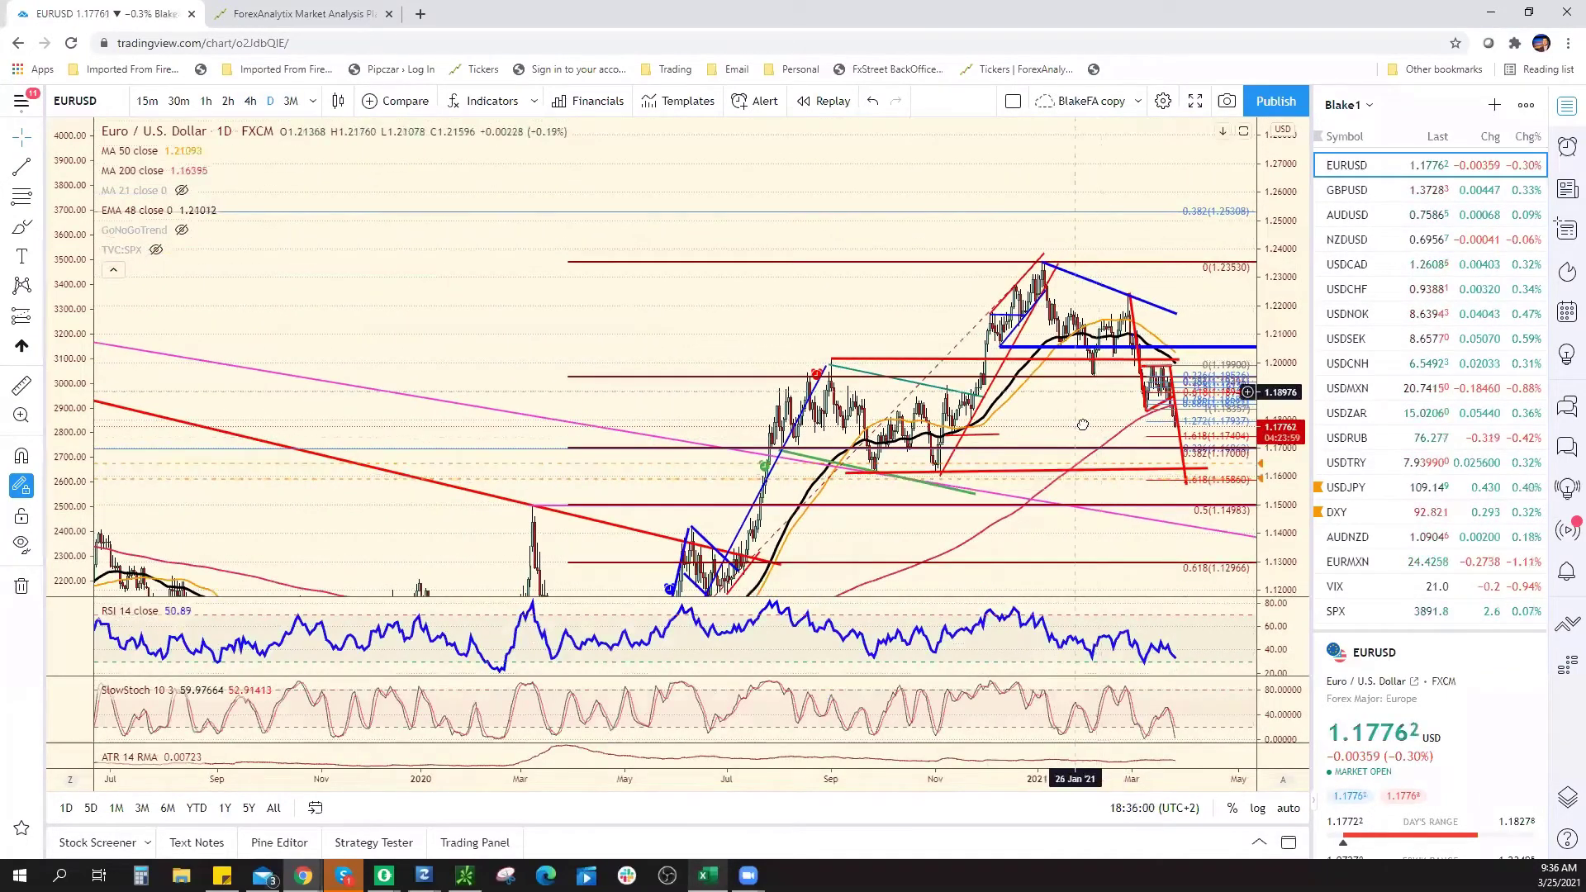
left_click_drag(1071, 427, 1034, 430)
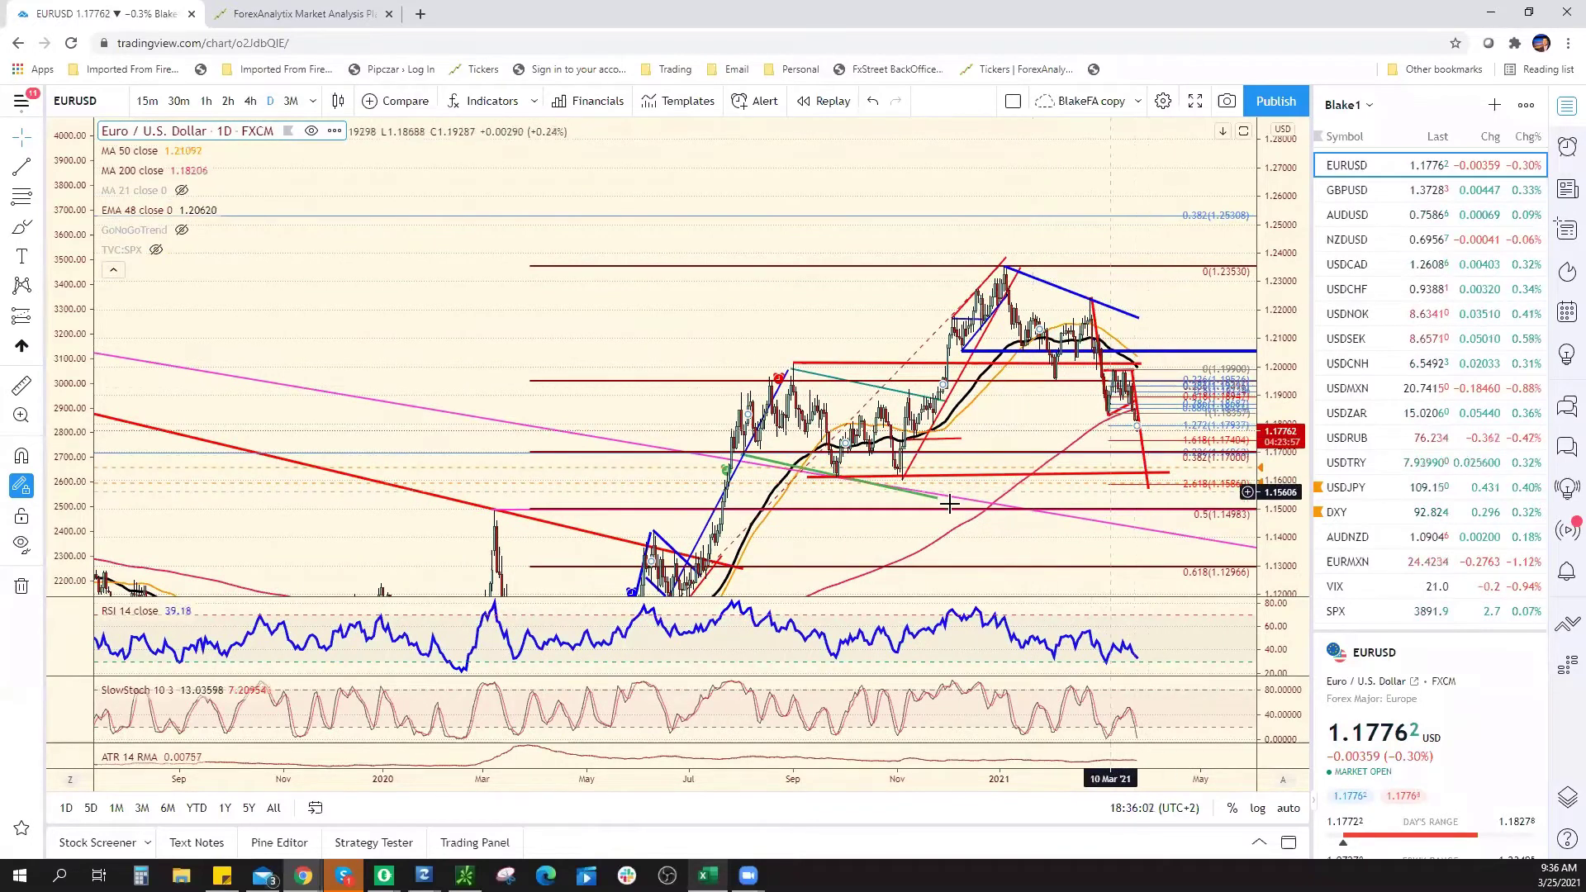
mouse_move(929, 477)
left_mouse_down()
mouse_move(948, 446)
mouse_move(952, 474)
left_mouse_up()
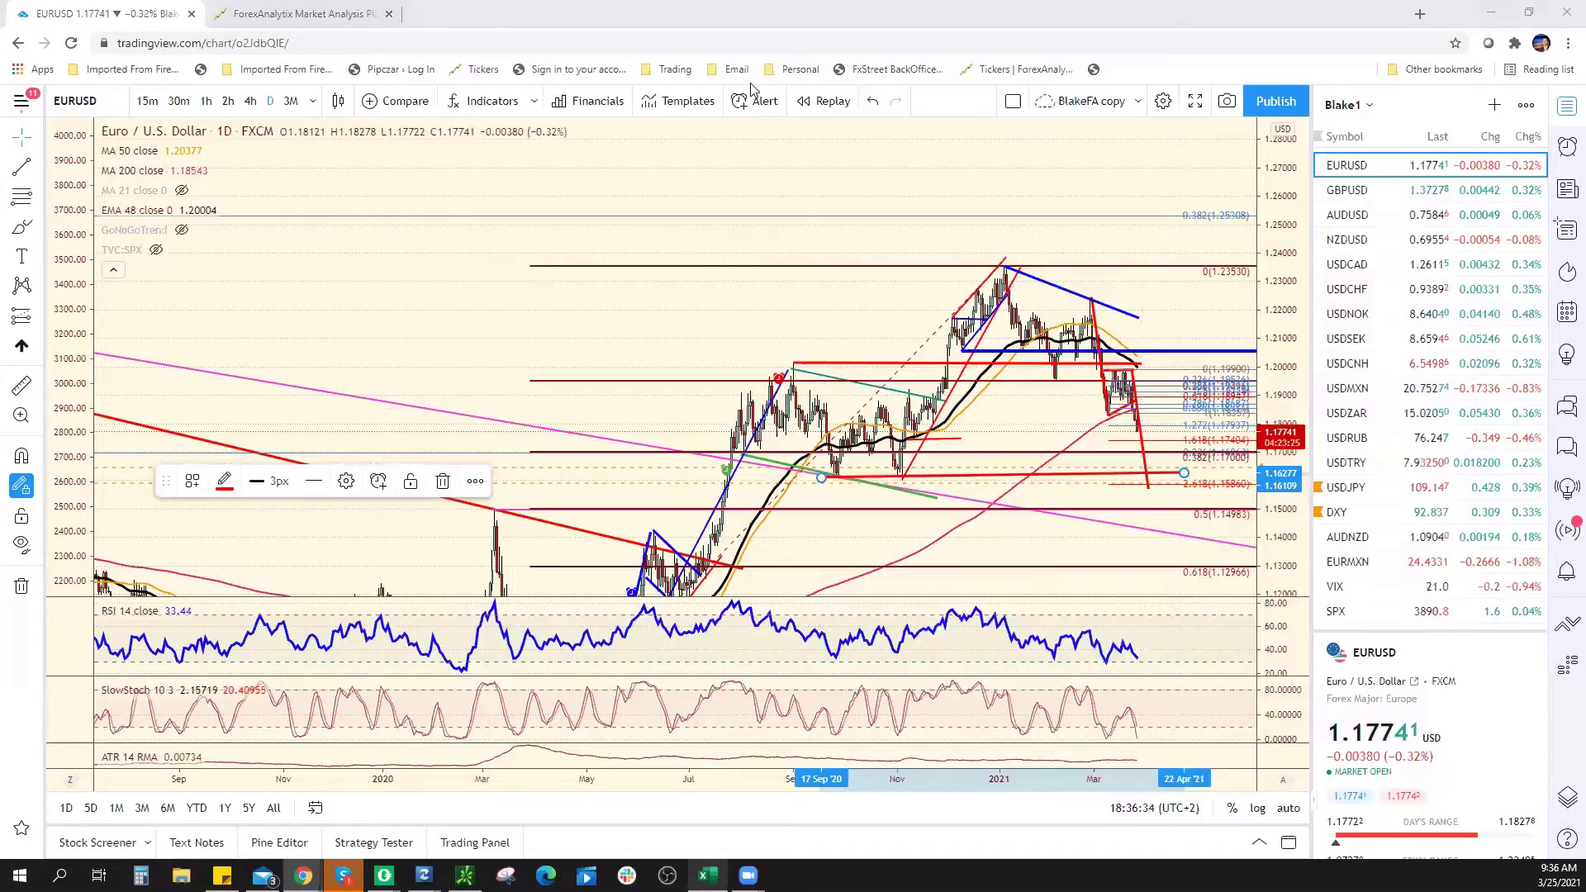
View the EURUSD_Bullish Bat image from the general group's Files List, then close it.
key("alt+Tab")
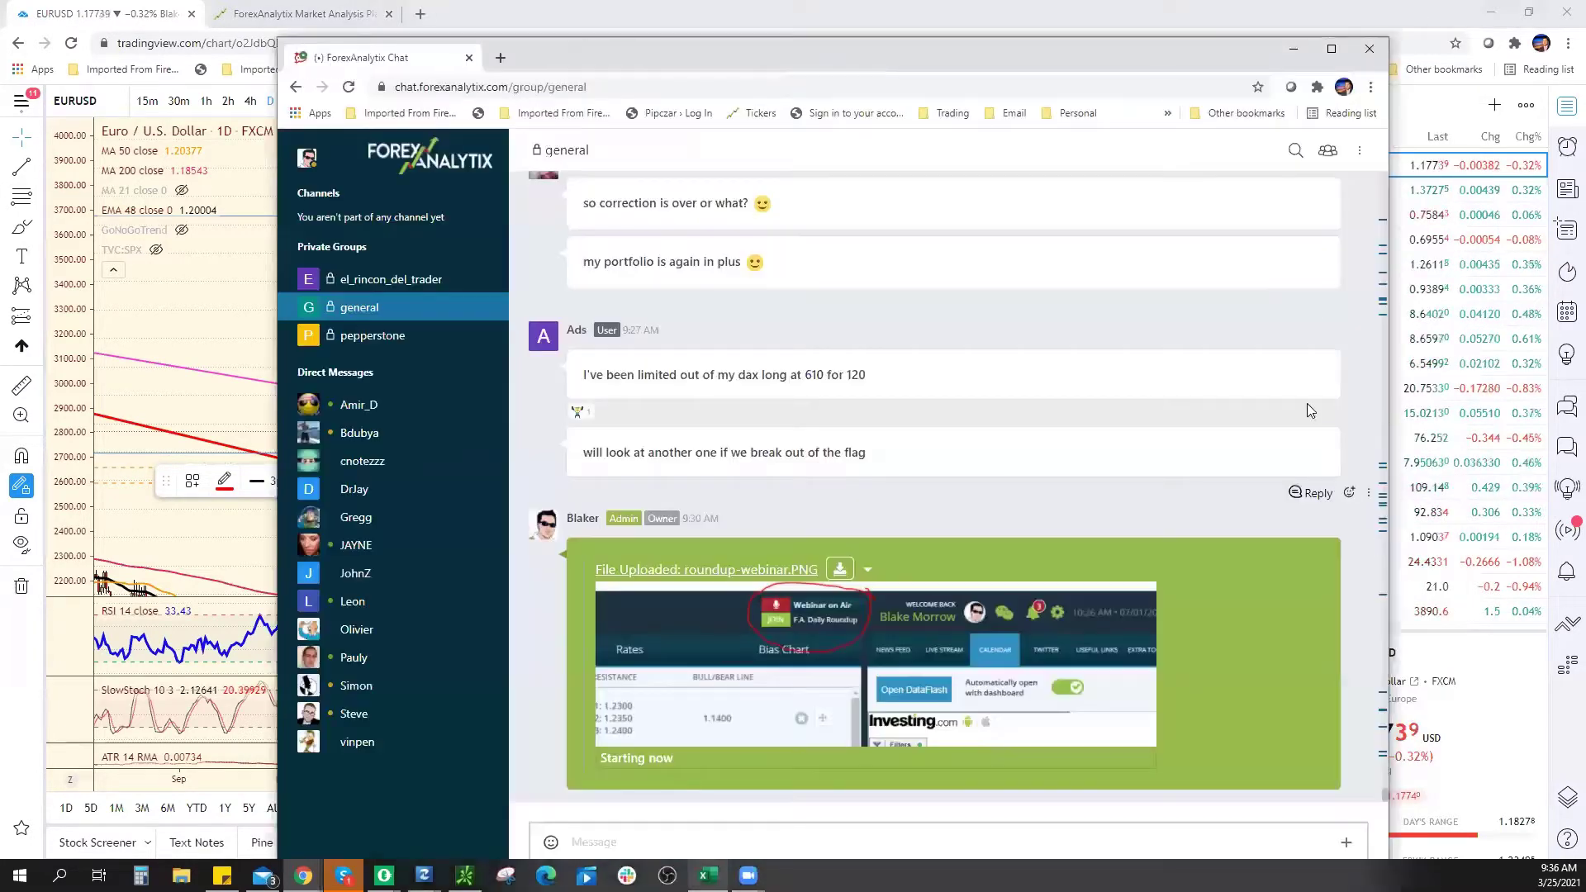
left_click(1359, 159)
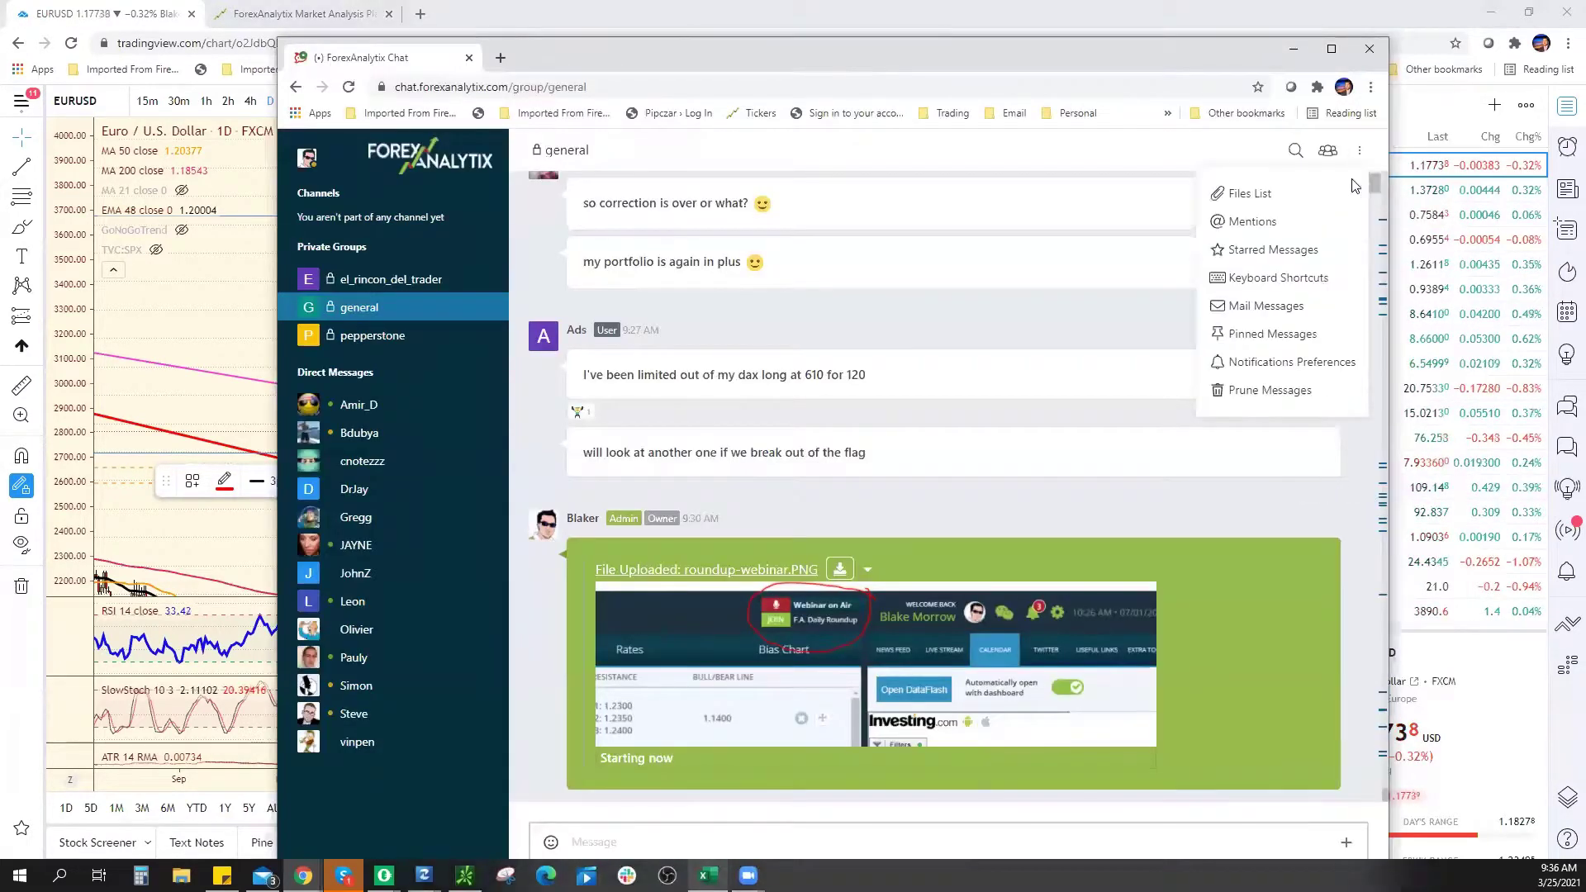
left_click(1261, 197)
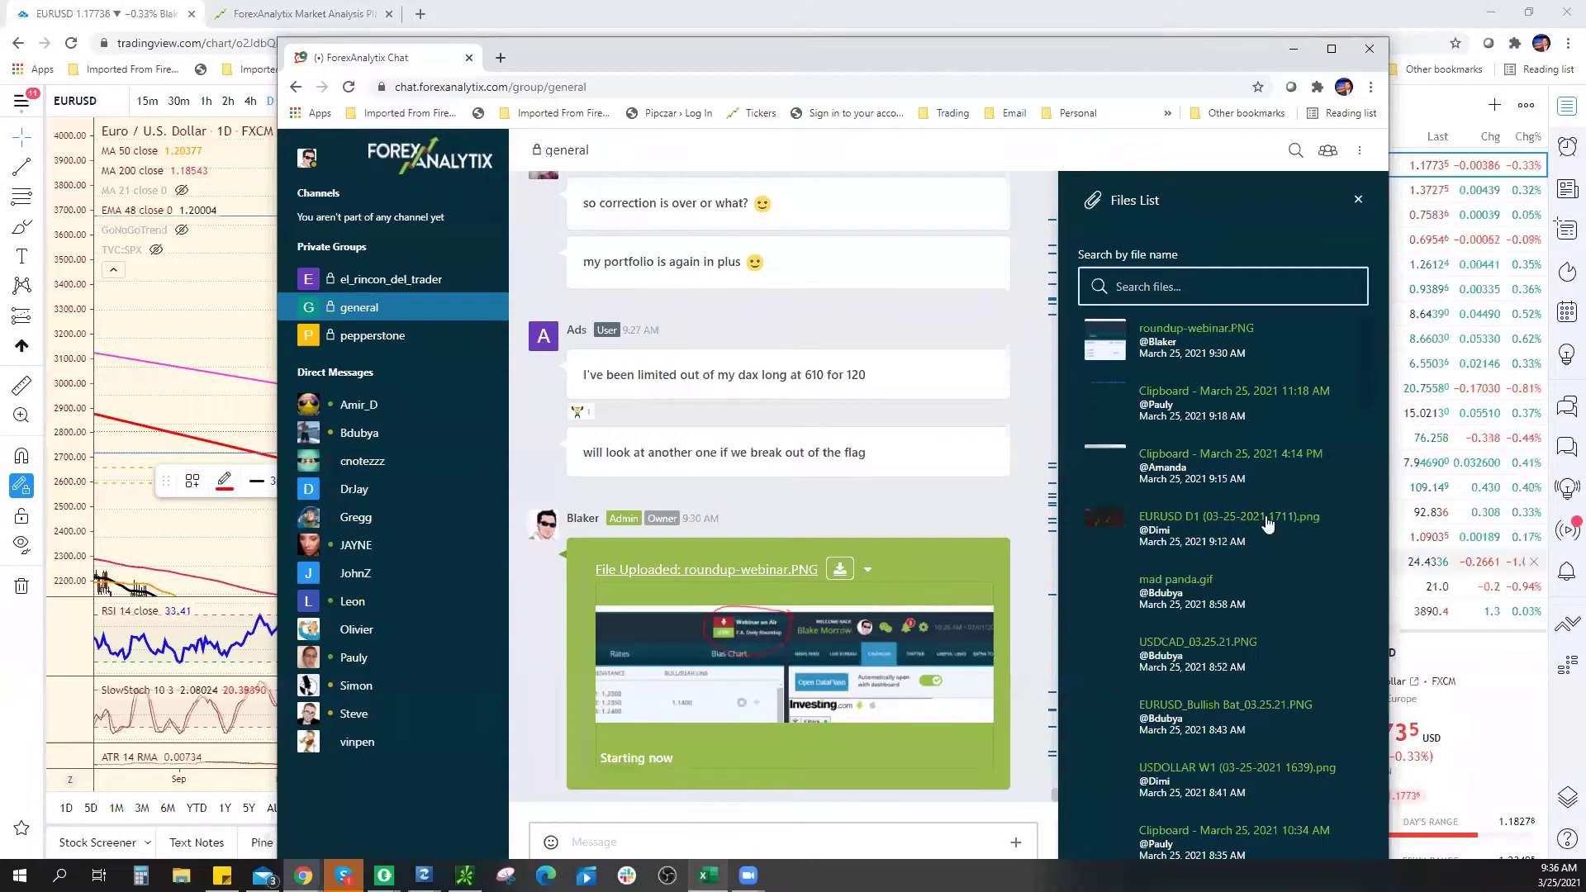
scroll(1294, 533, "down", 2)
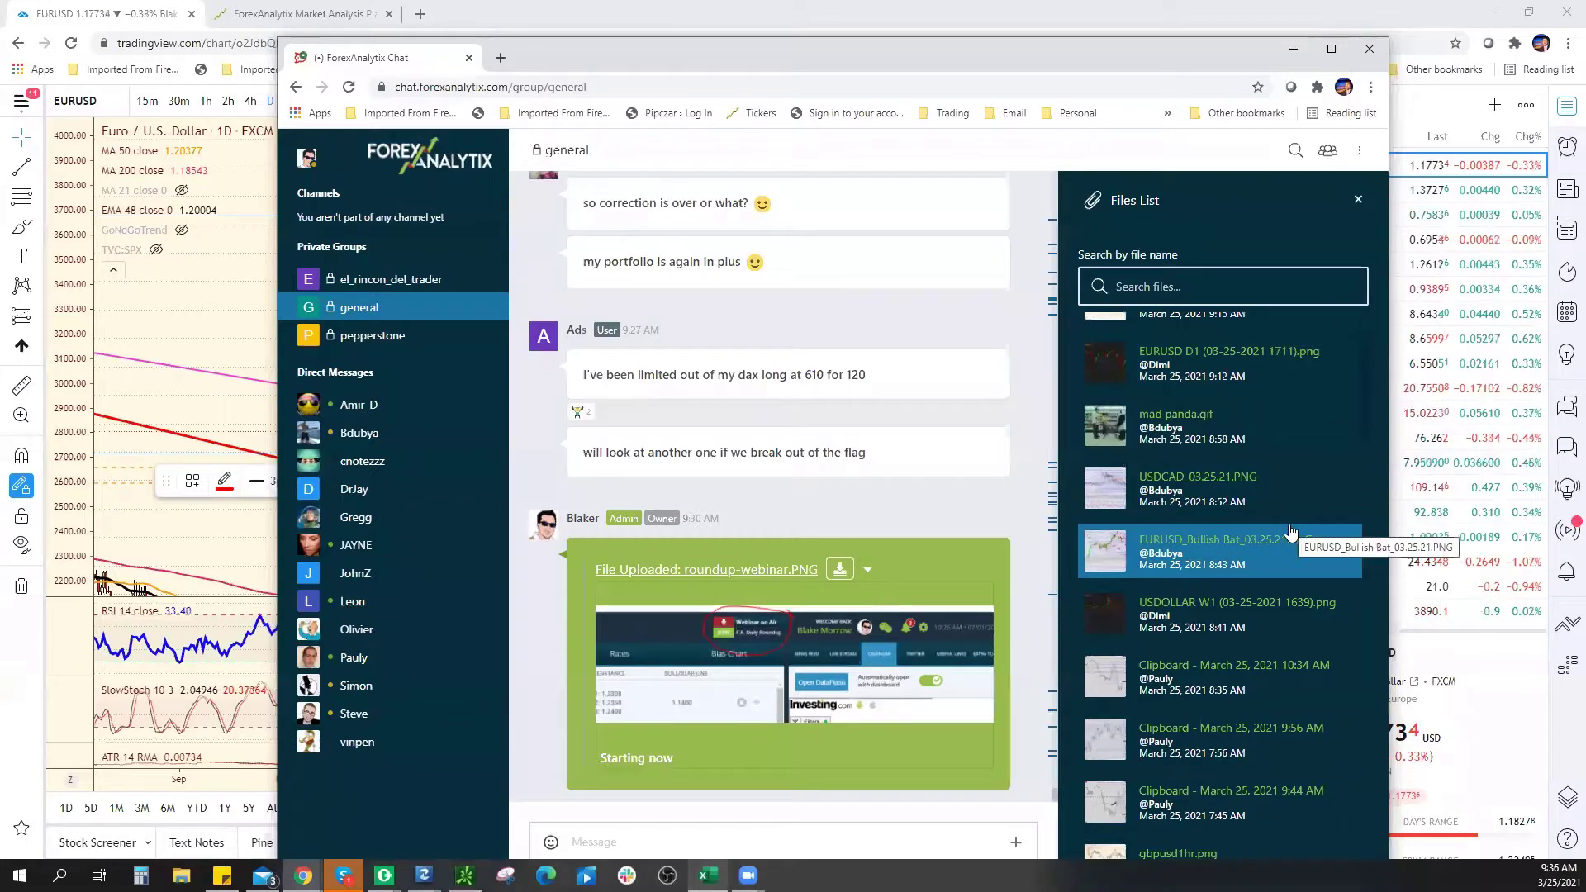
left_click(1092, 559)
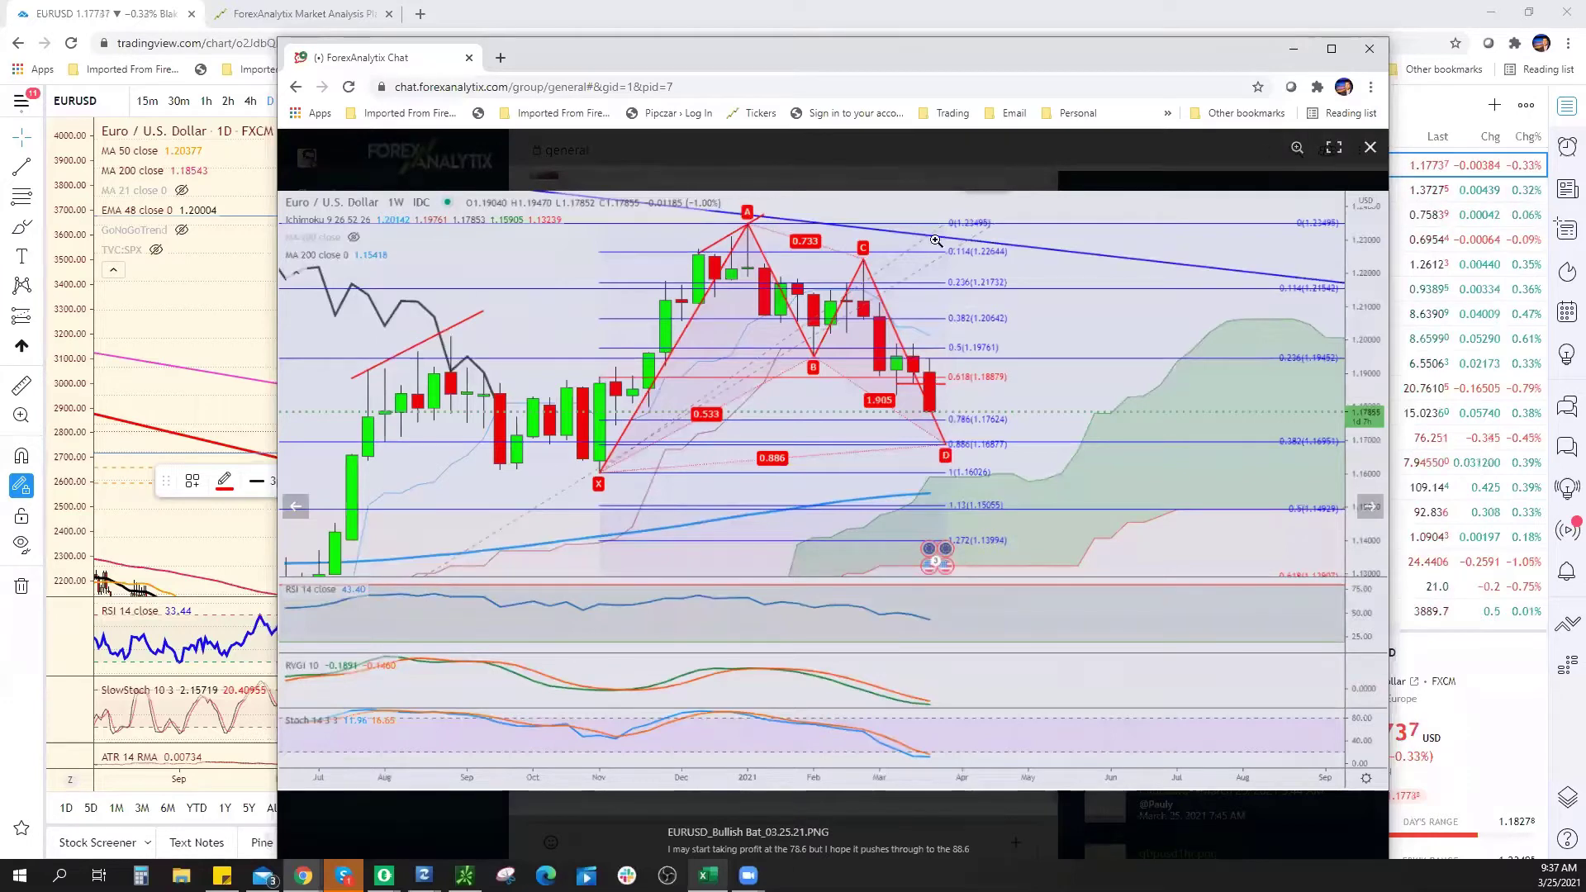
key("Escape")
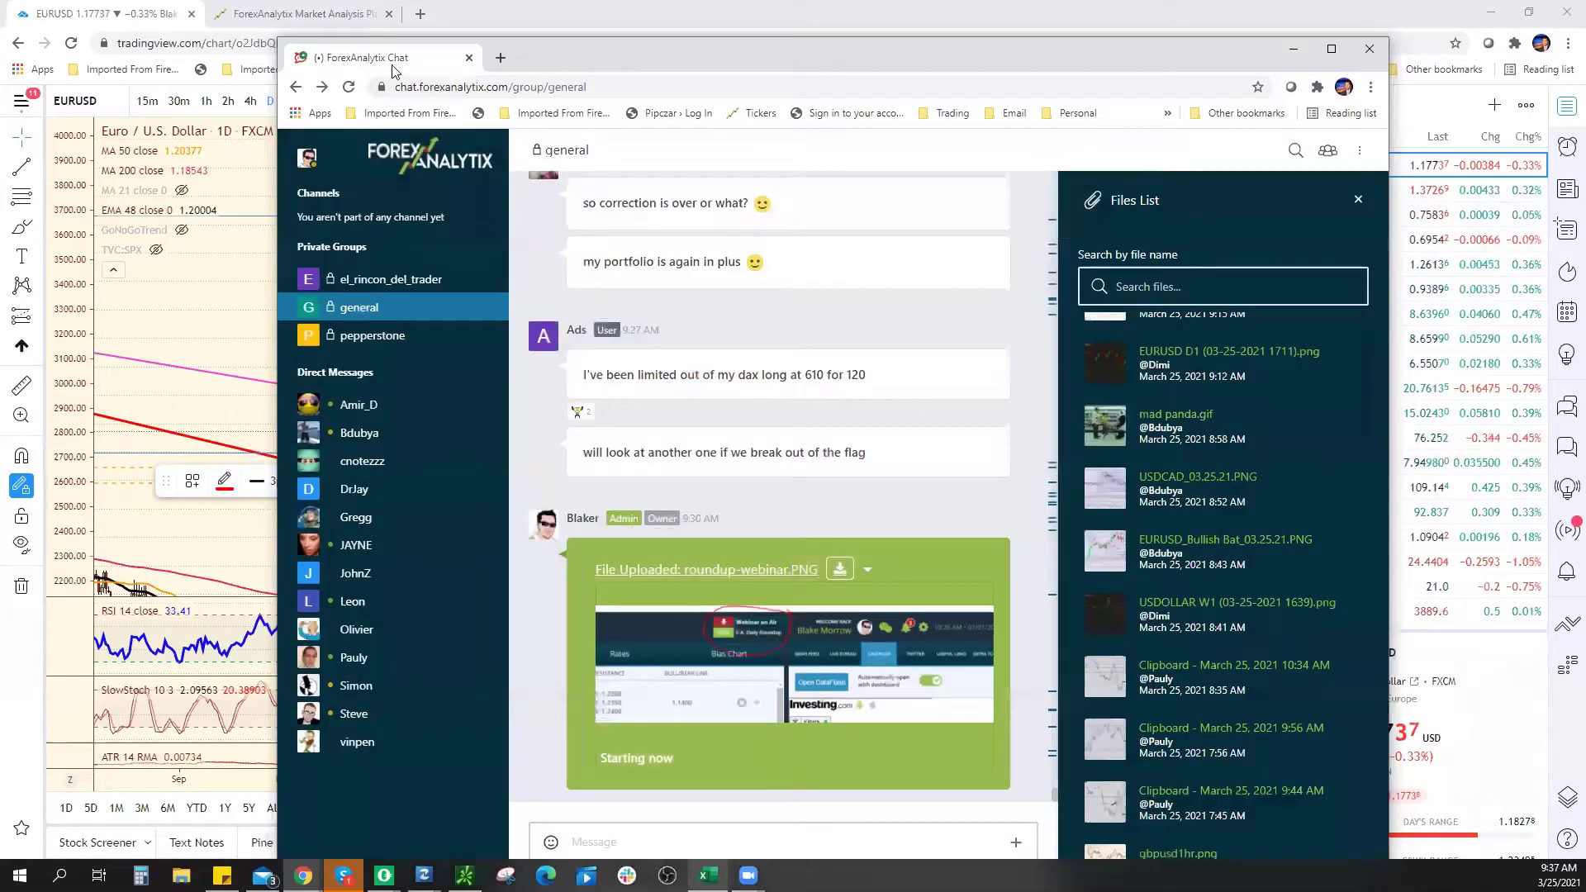
left_click_drag(361, 57, 420, 48)
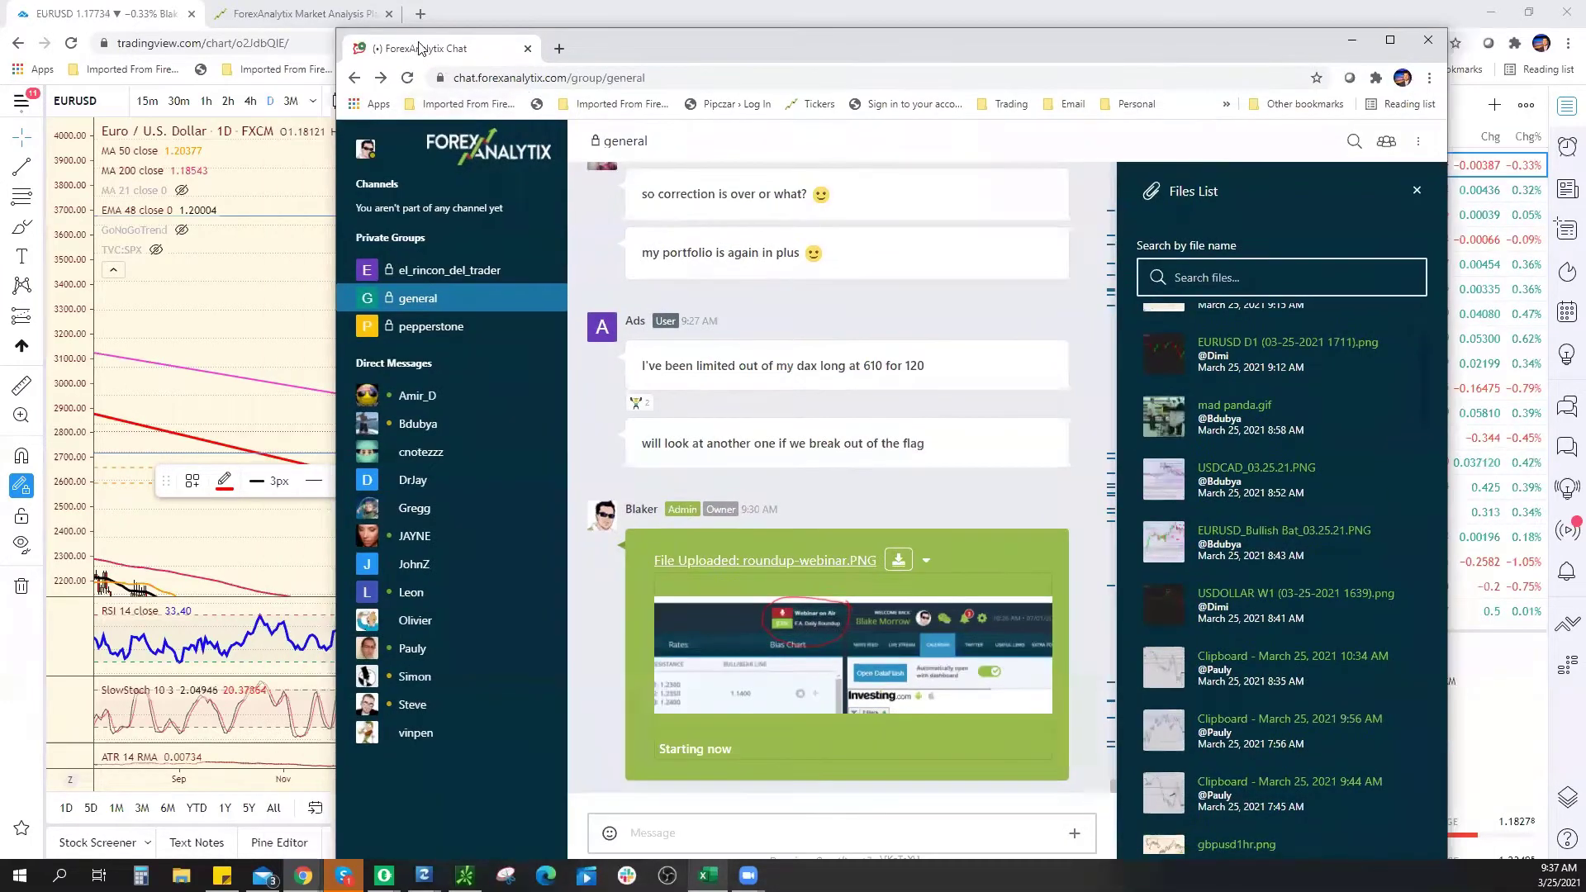
Return to the TradingView EURUSD daily chart and zoom in.
key("alt+Tab")
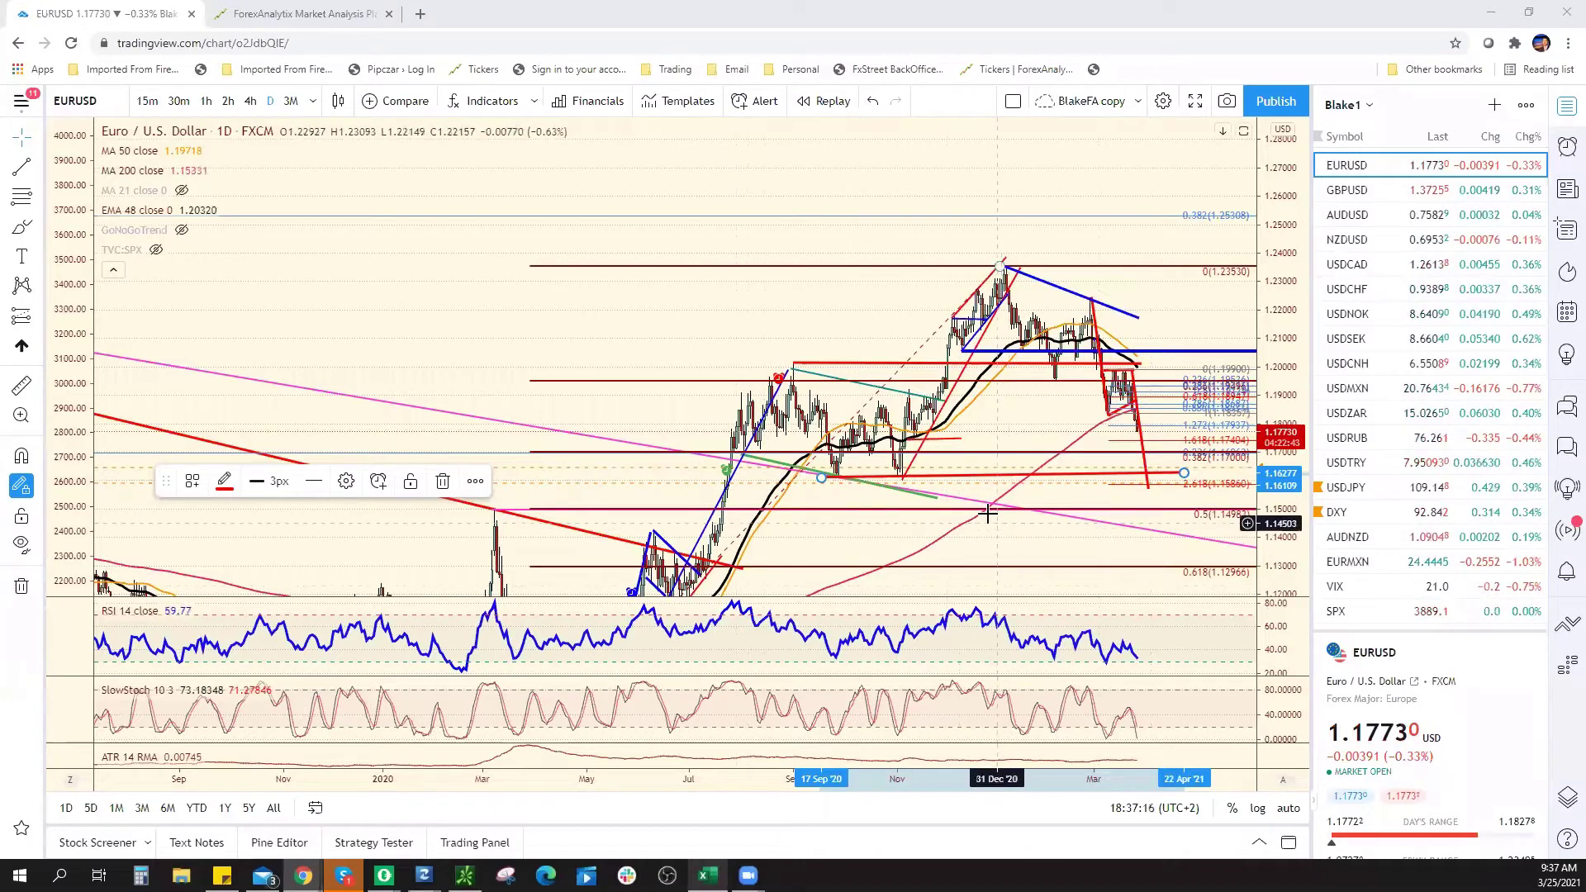
scroll(983, 519, "up", 3)
scroll(973, 528, "up", 2)
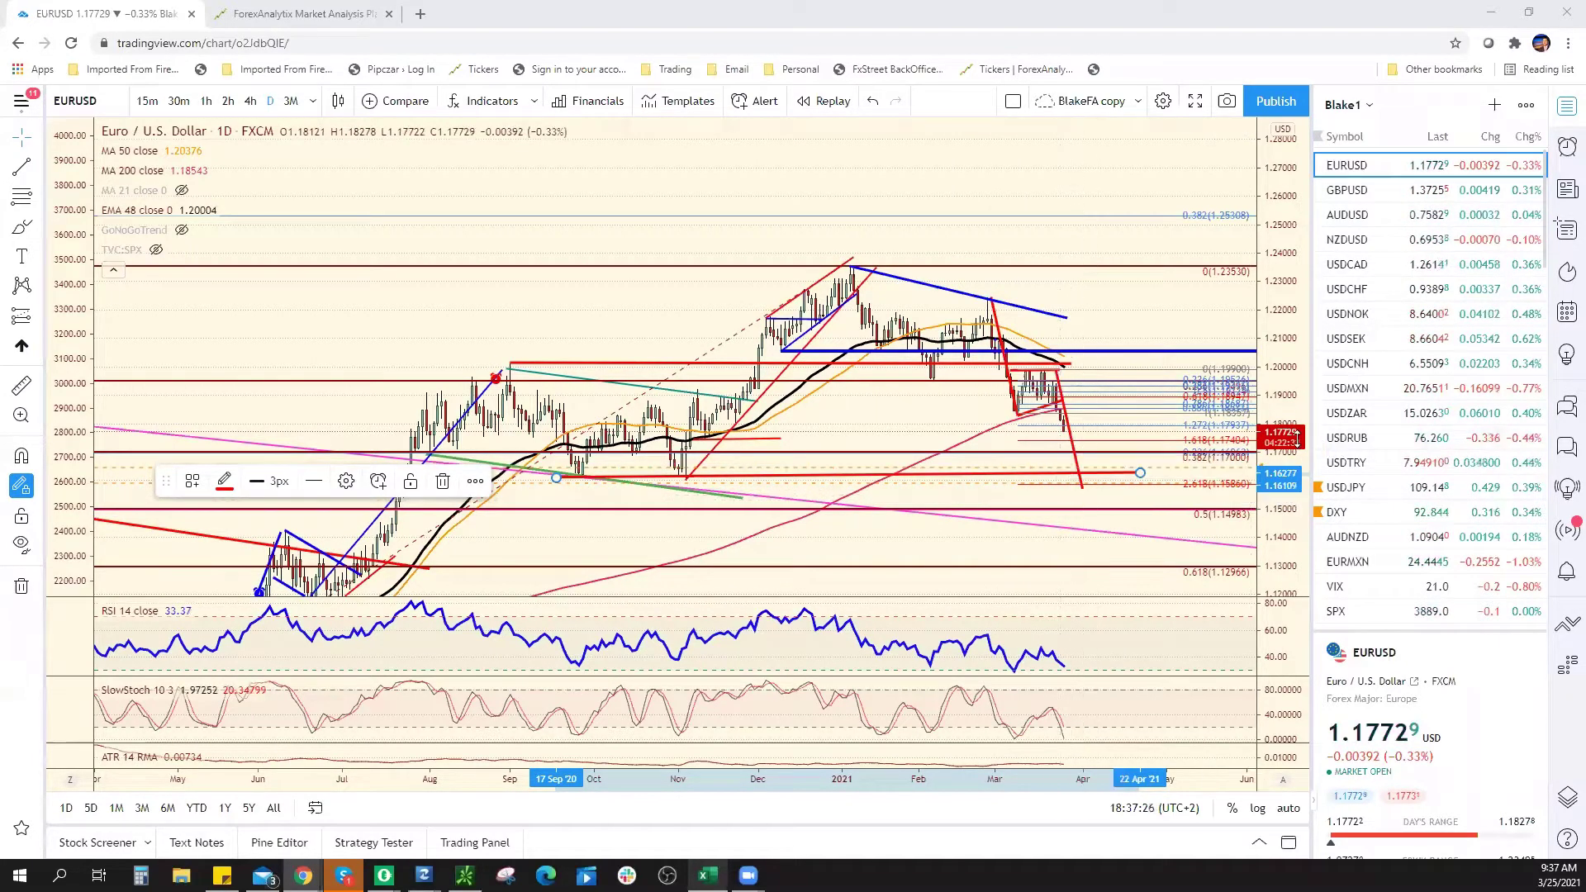
On the USDCHF daily chart, remove the unwanted red drawing and nudge the steep red trendline right.
left_click(1403, 291)
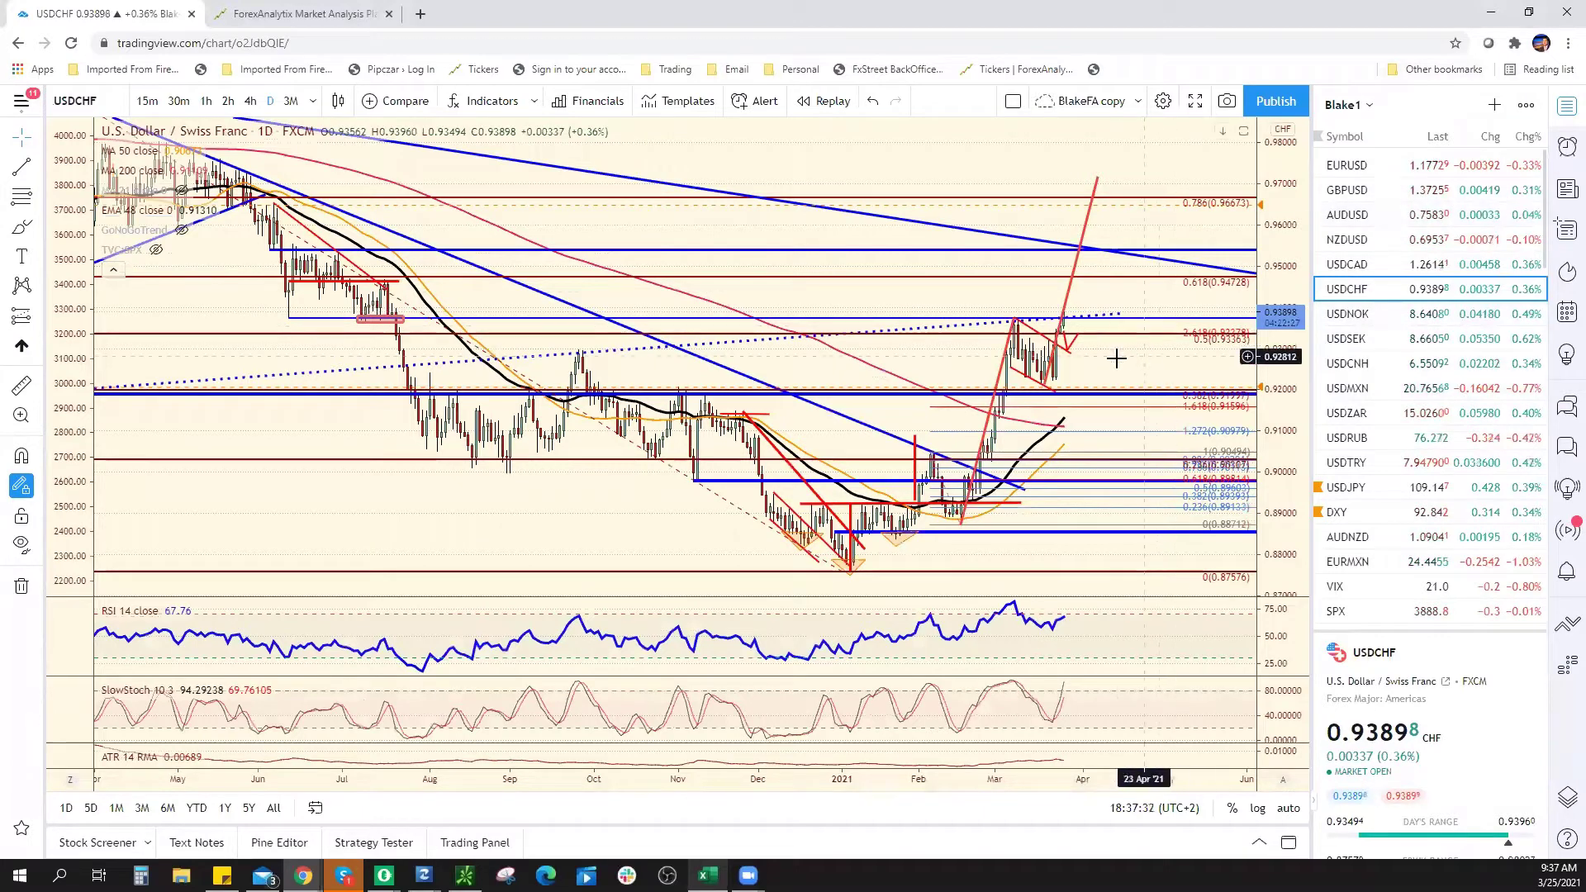
right_click(1074, 348)
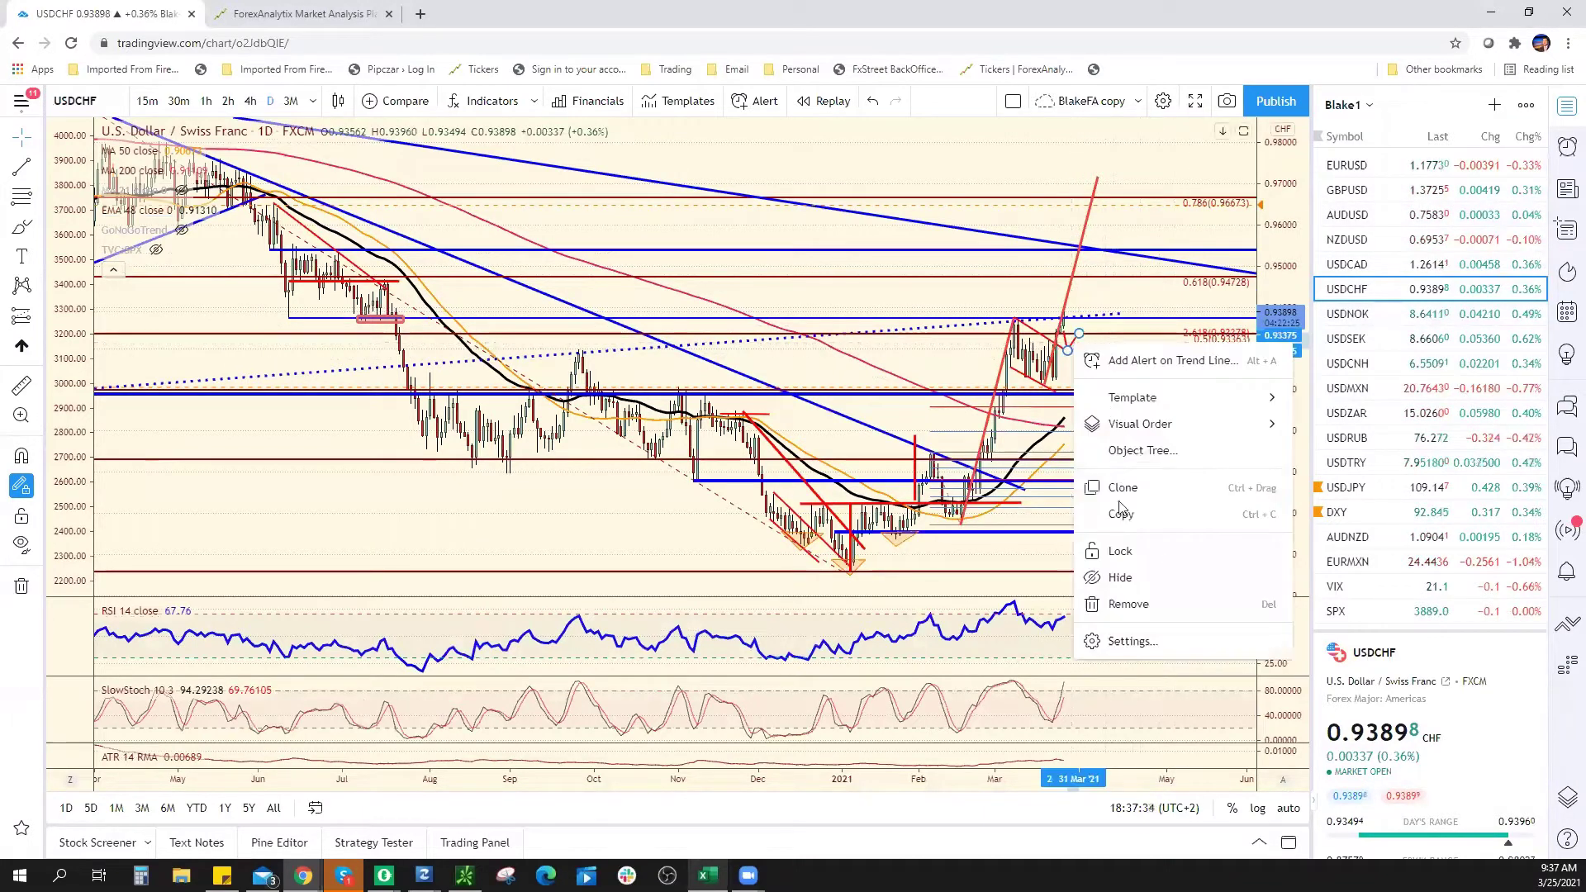
key("Escape")
right_click(1070, 357)
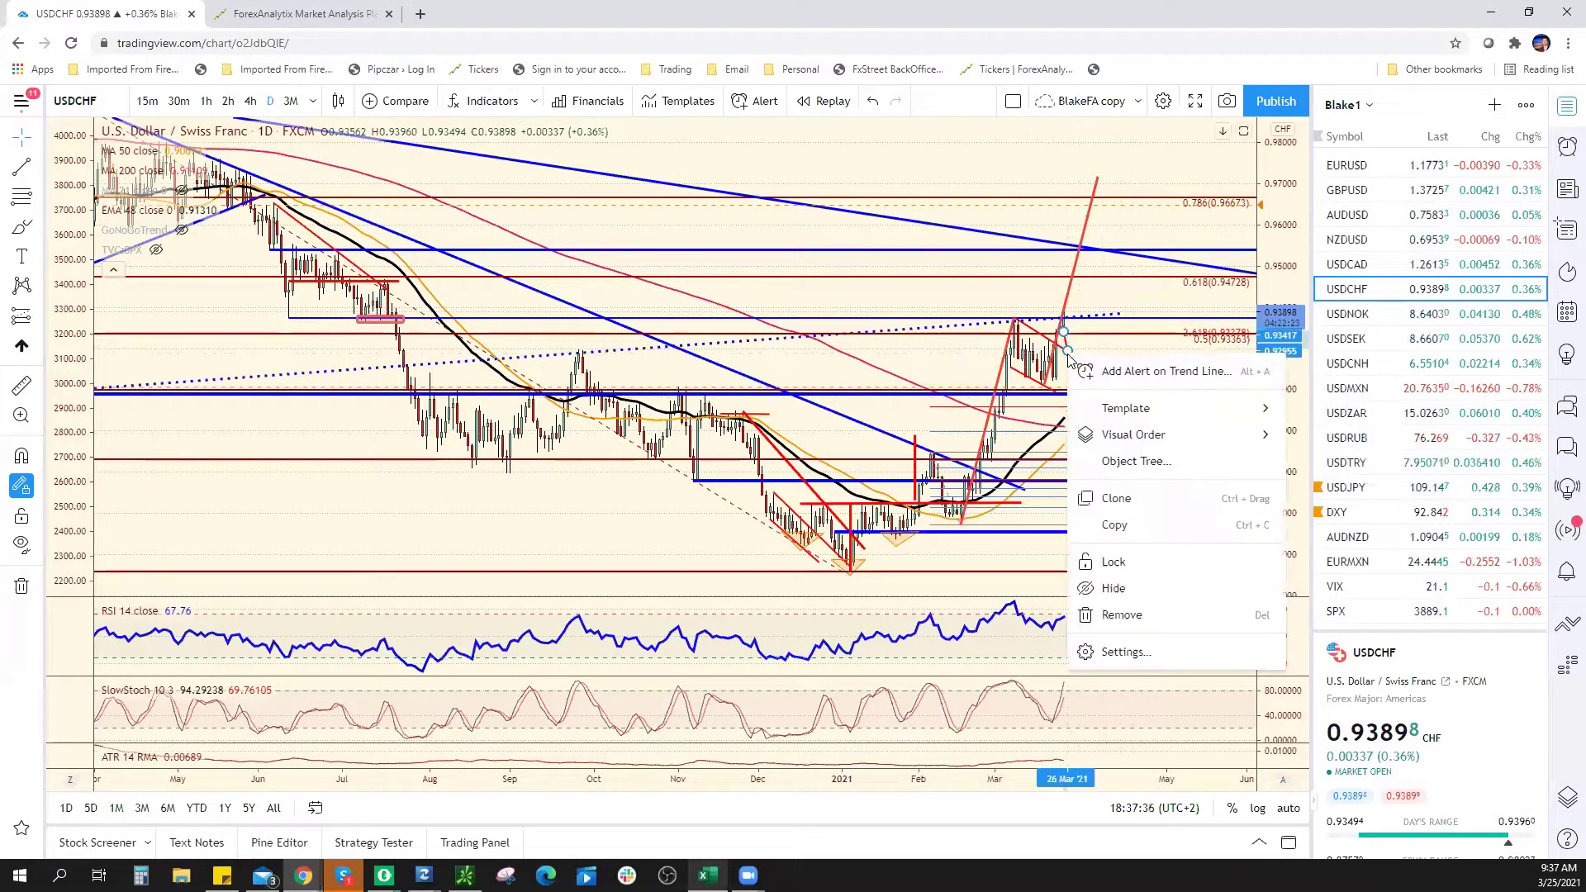
left_click(1185, 615)
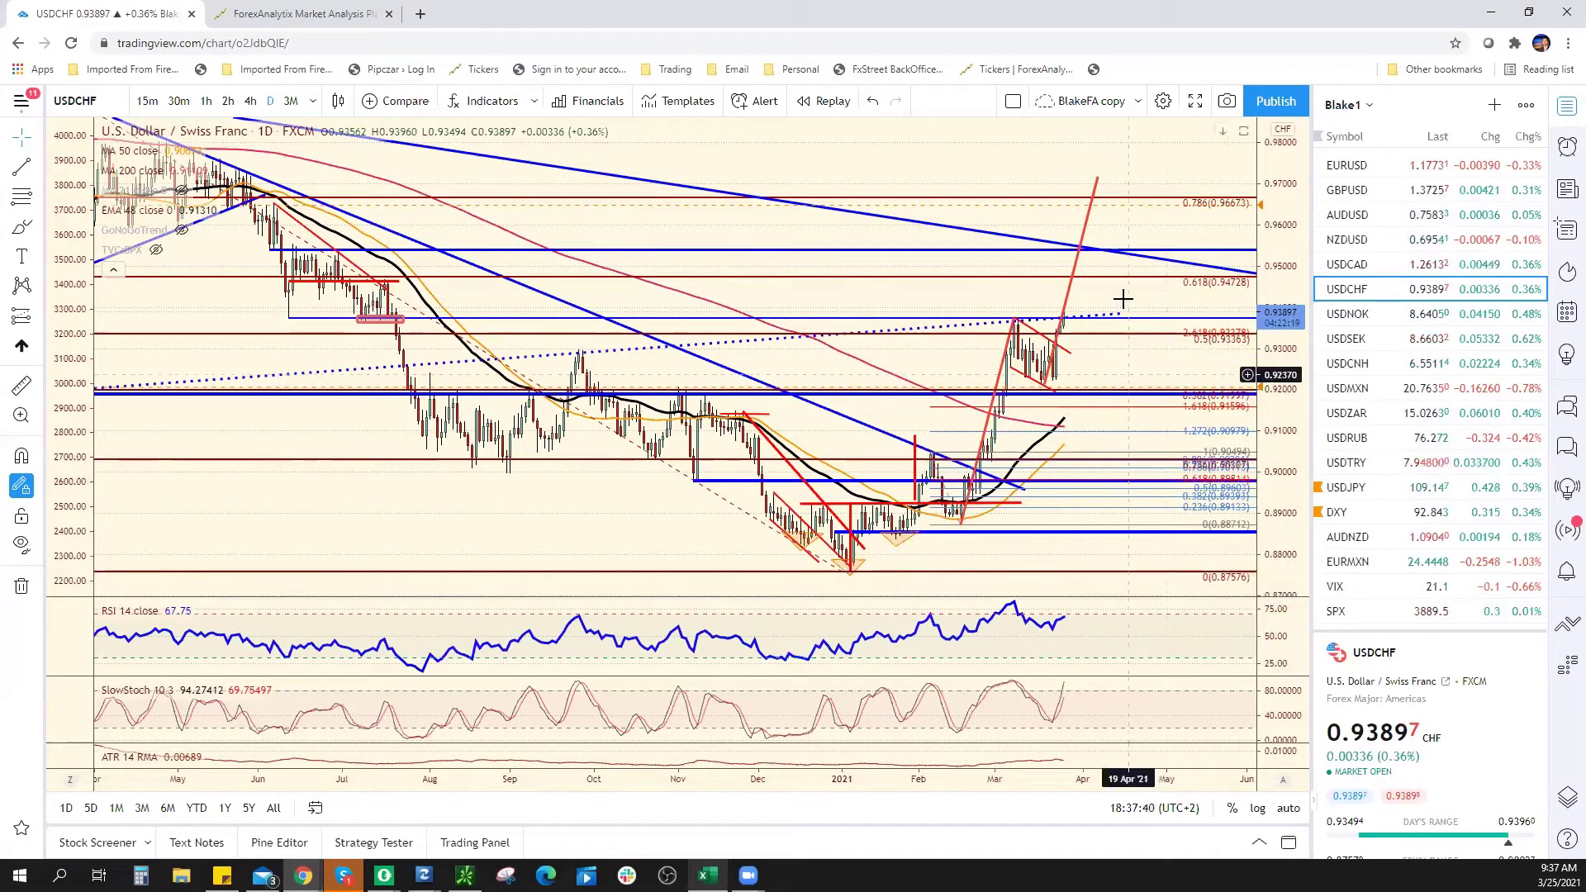
left_click_drag(1085, 274, 1082, 266)
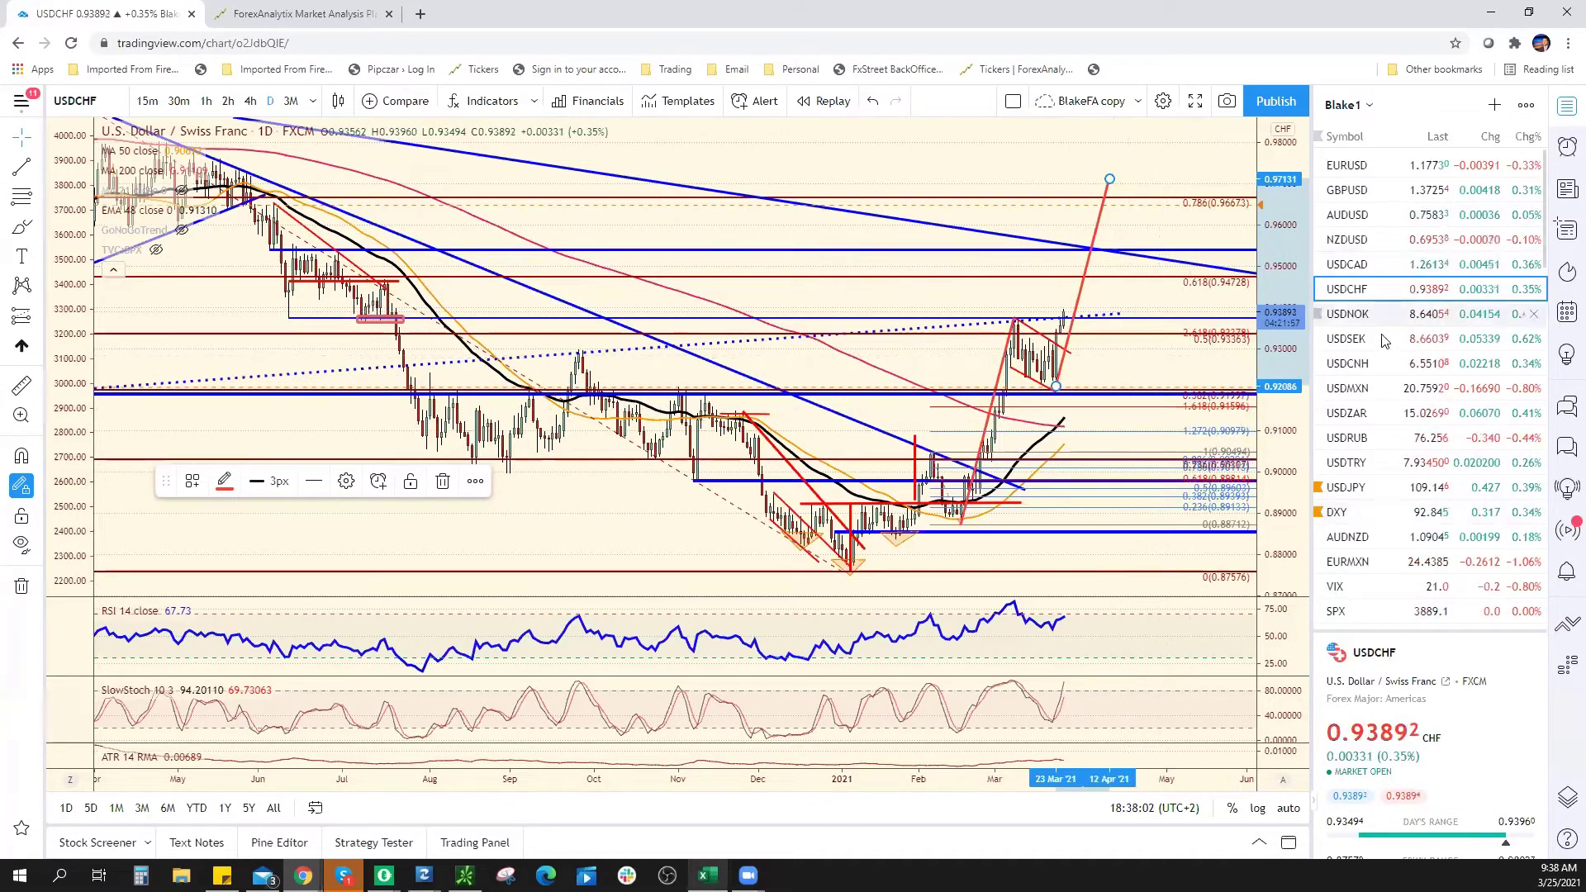
Show USDCAD on 15-minute candles, reset the view and zoom into the last few days.
left_click(1396, 265)
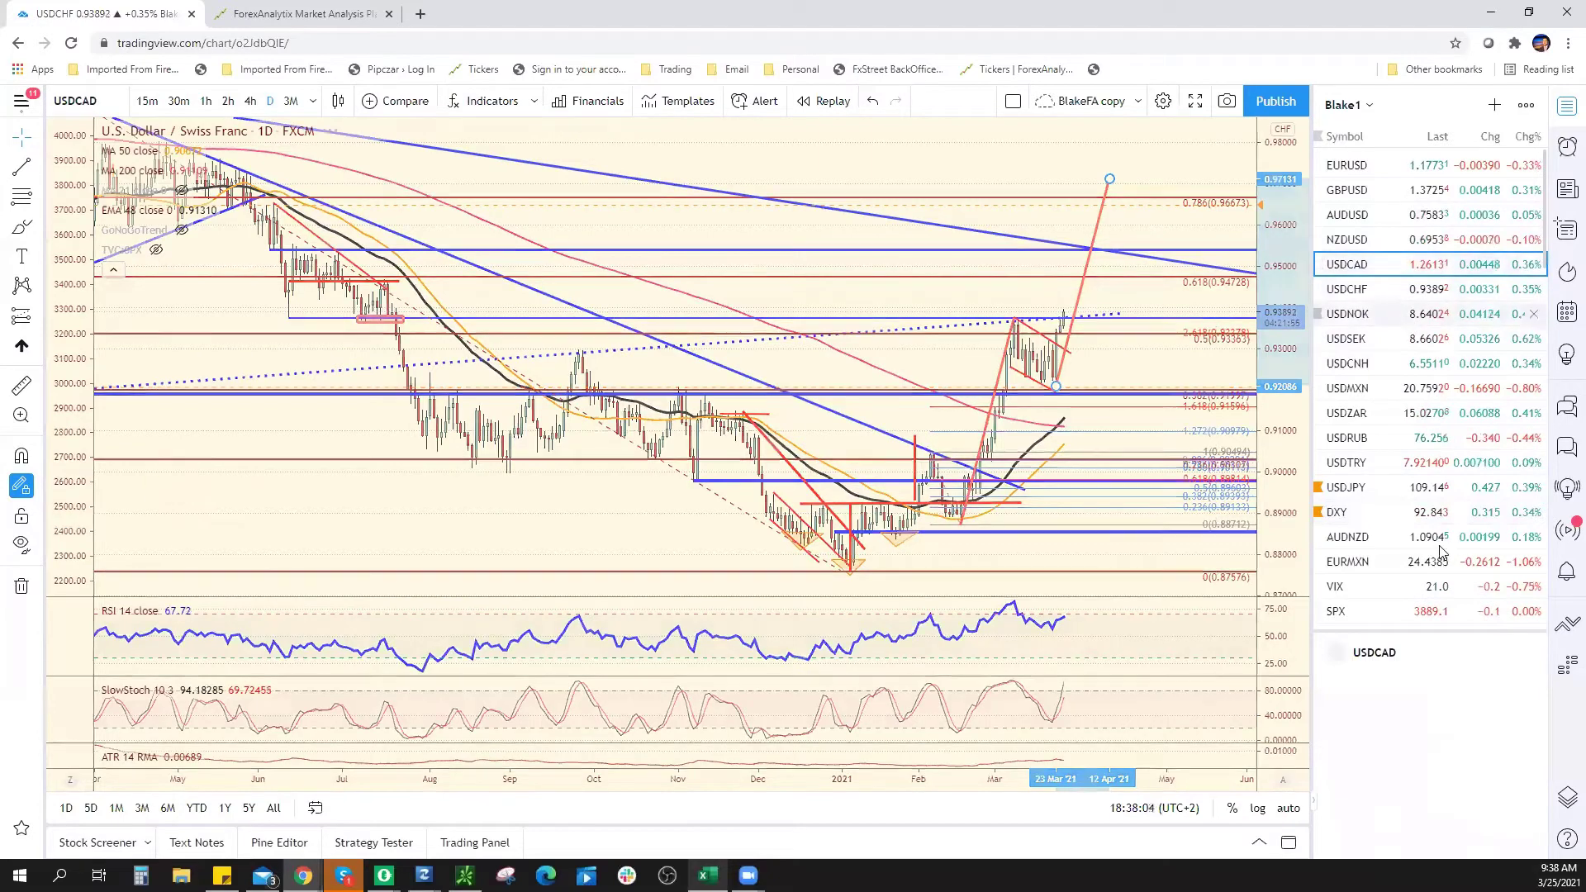
scroll(914, 520, "up", 5)
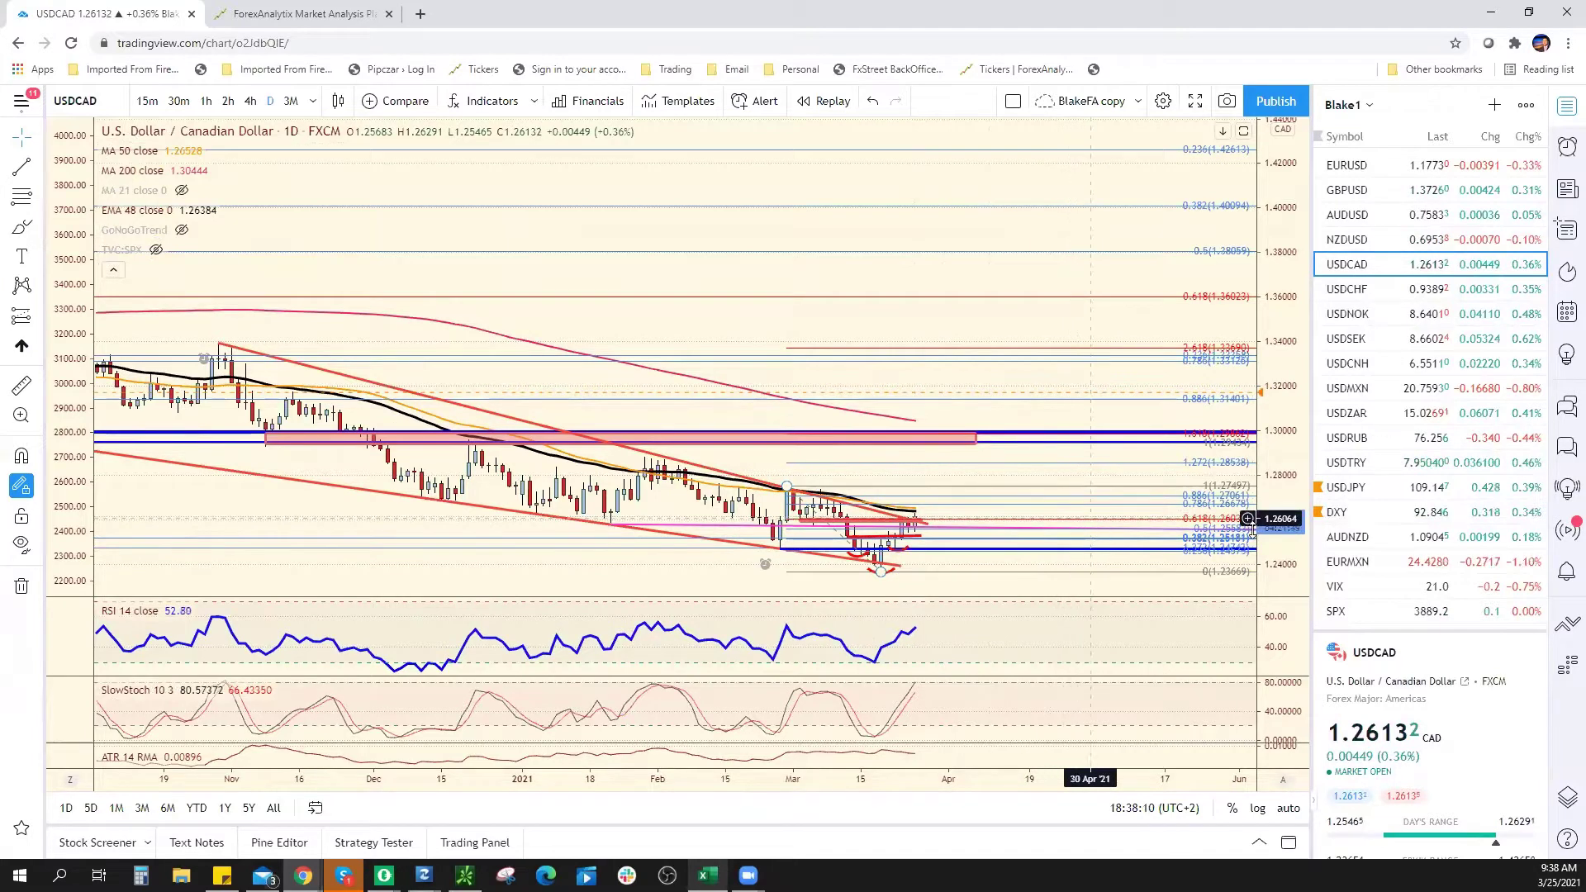
left_click(147, 100)
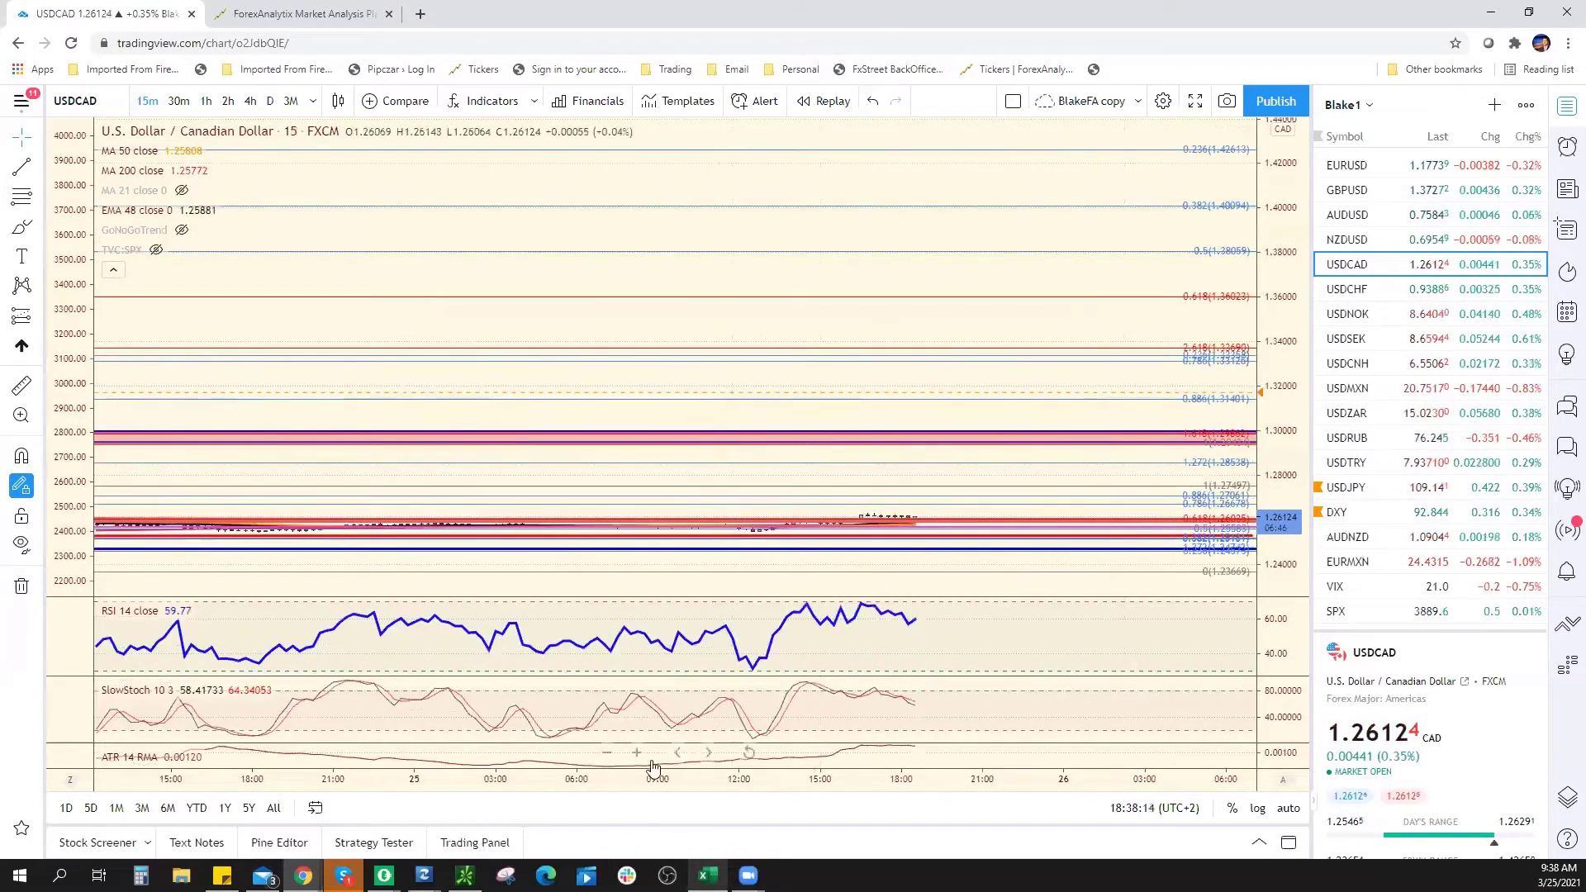
left_click(744, 751)
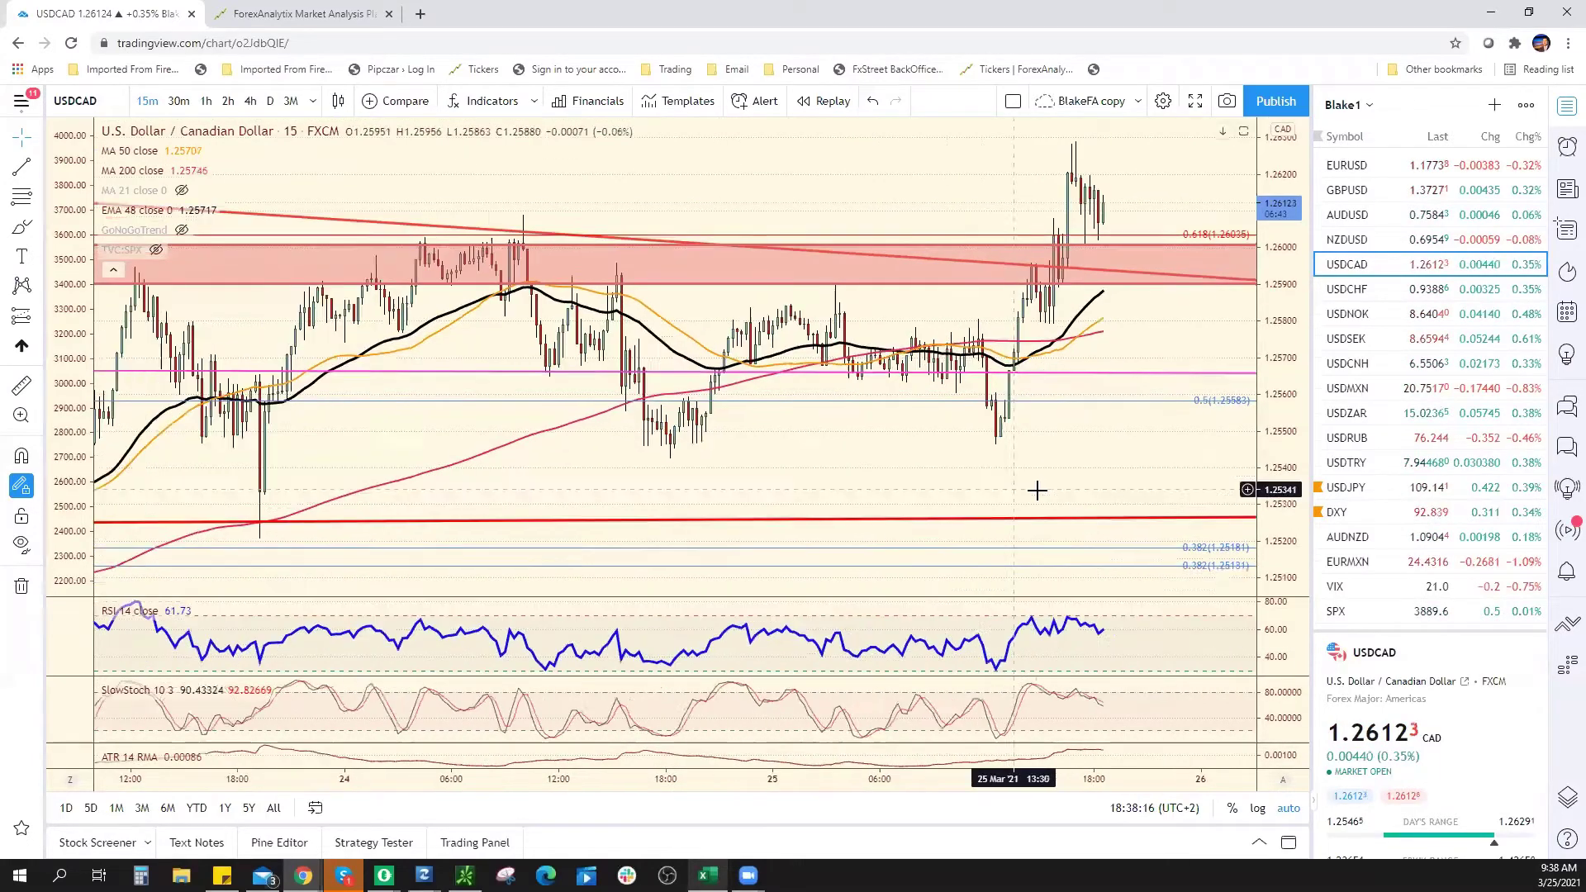
scroll(1019, 471, "up", 6)
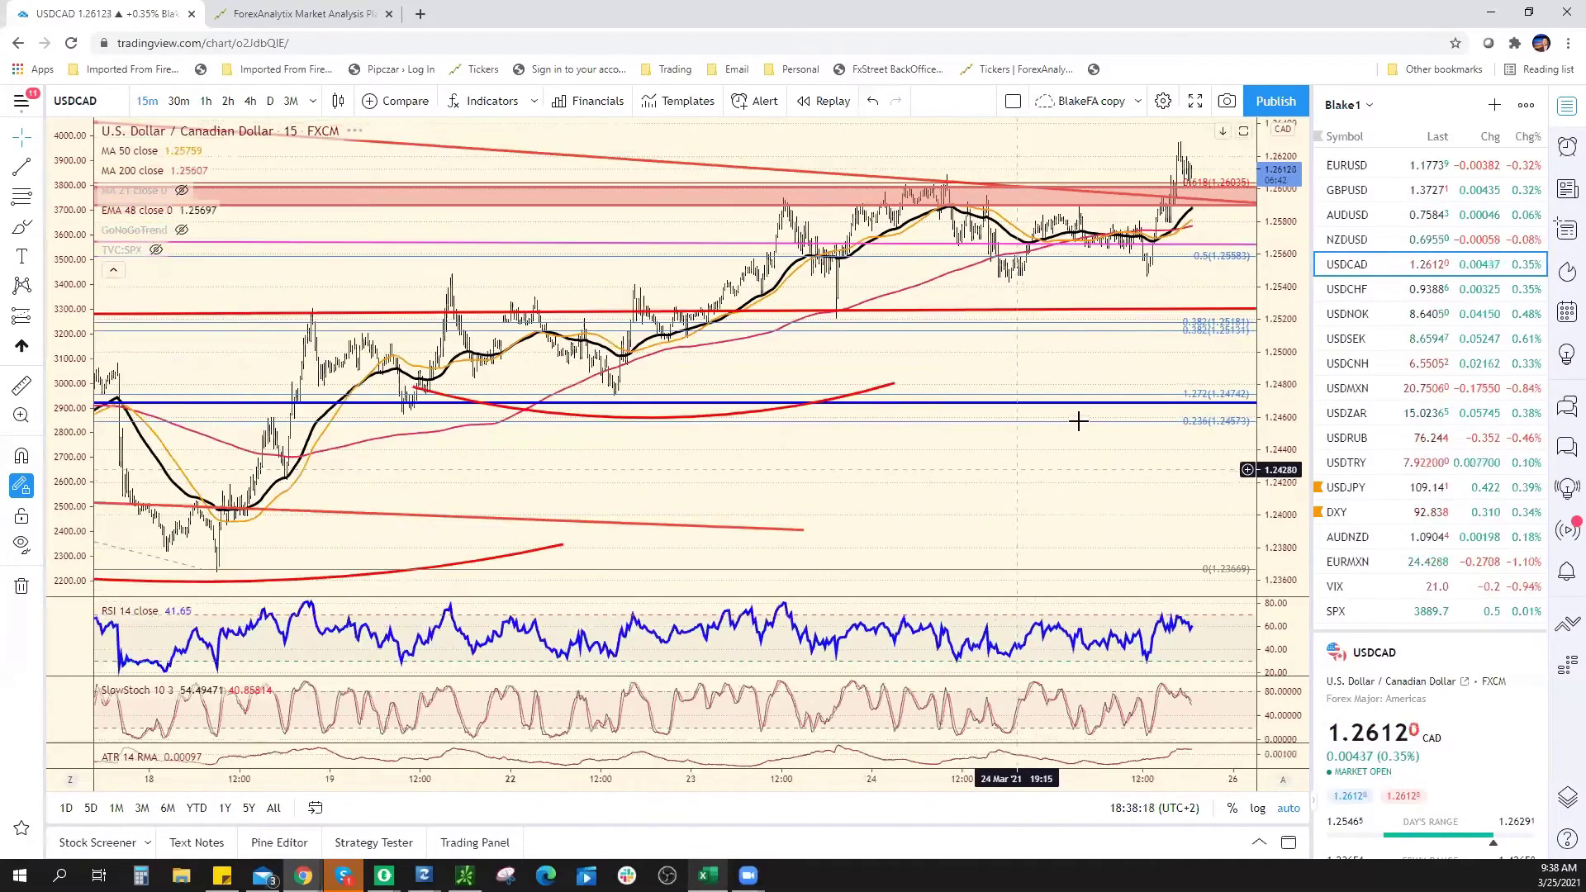
scroll(1145, 252, "up", 2)
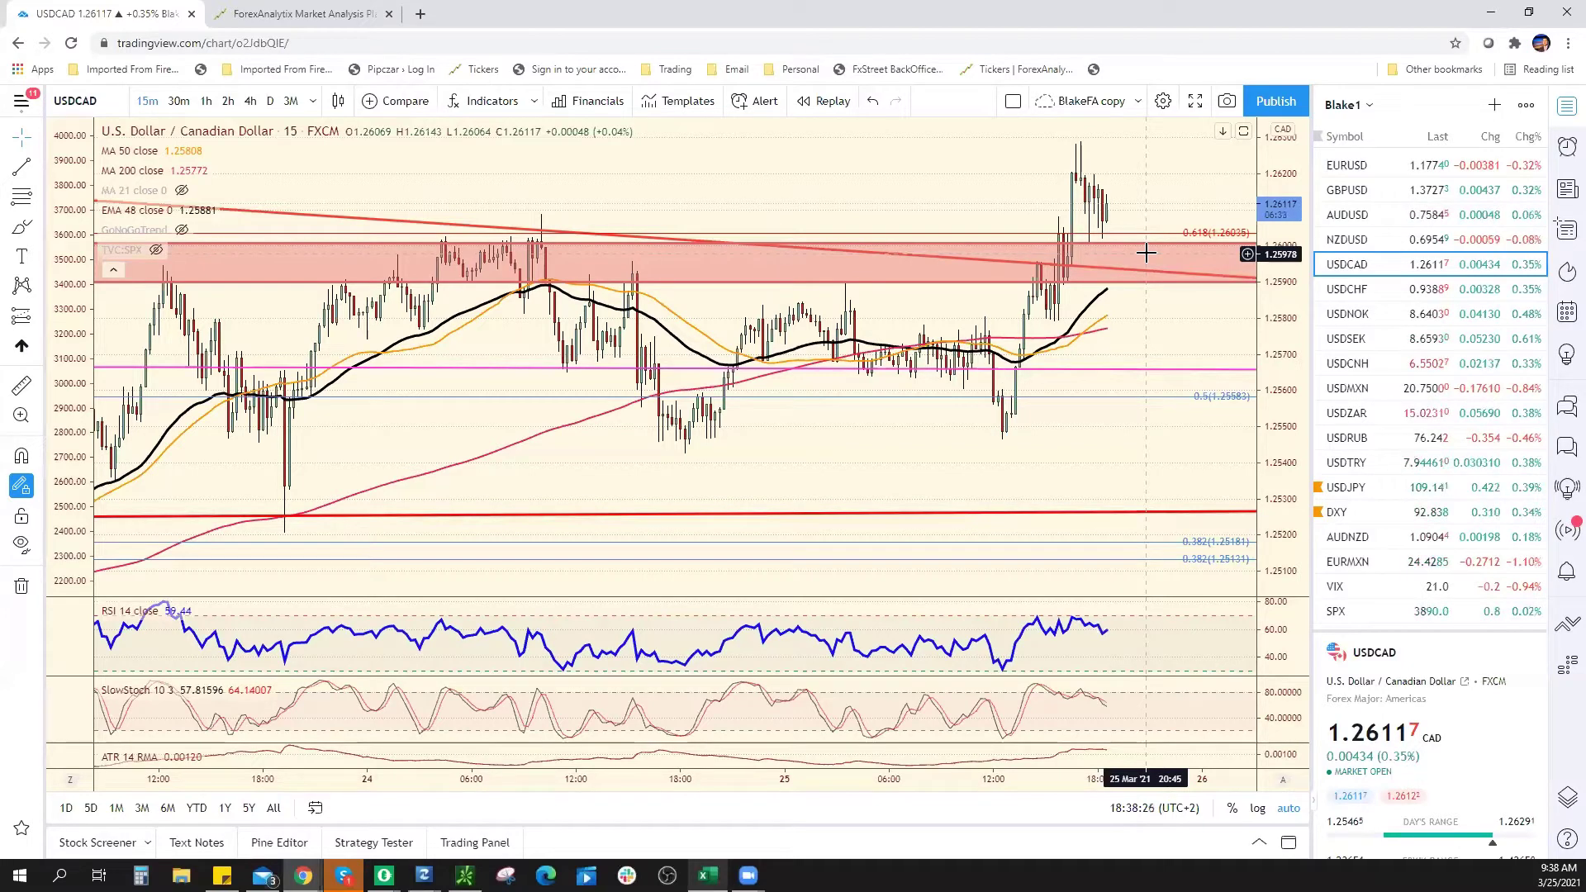
scroll(1417, 397, "down", 5)
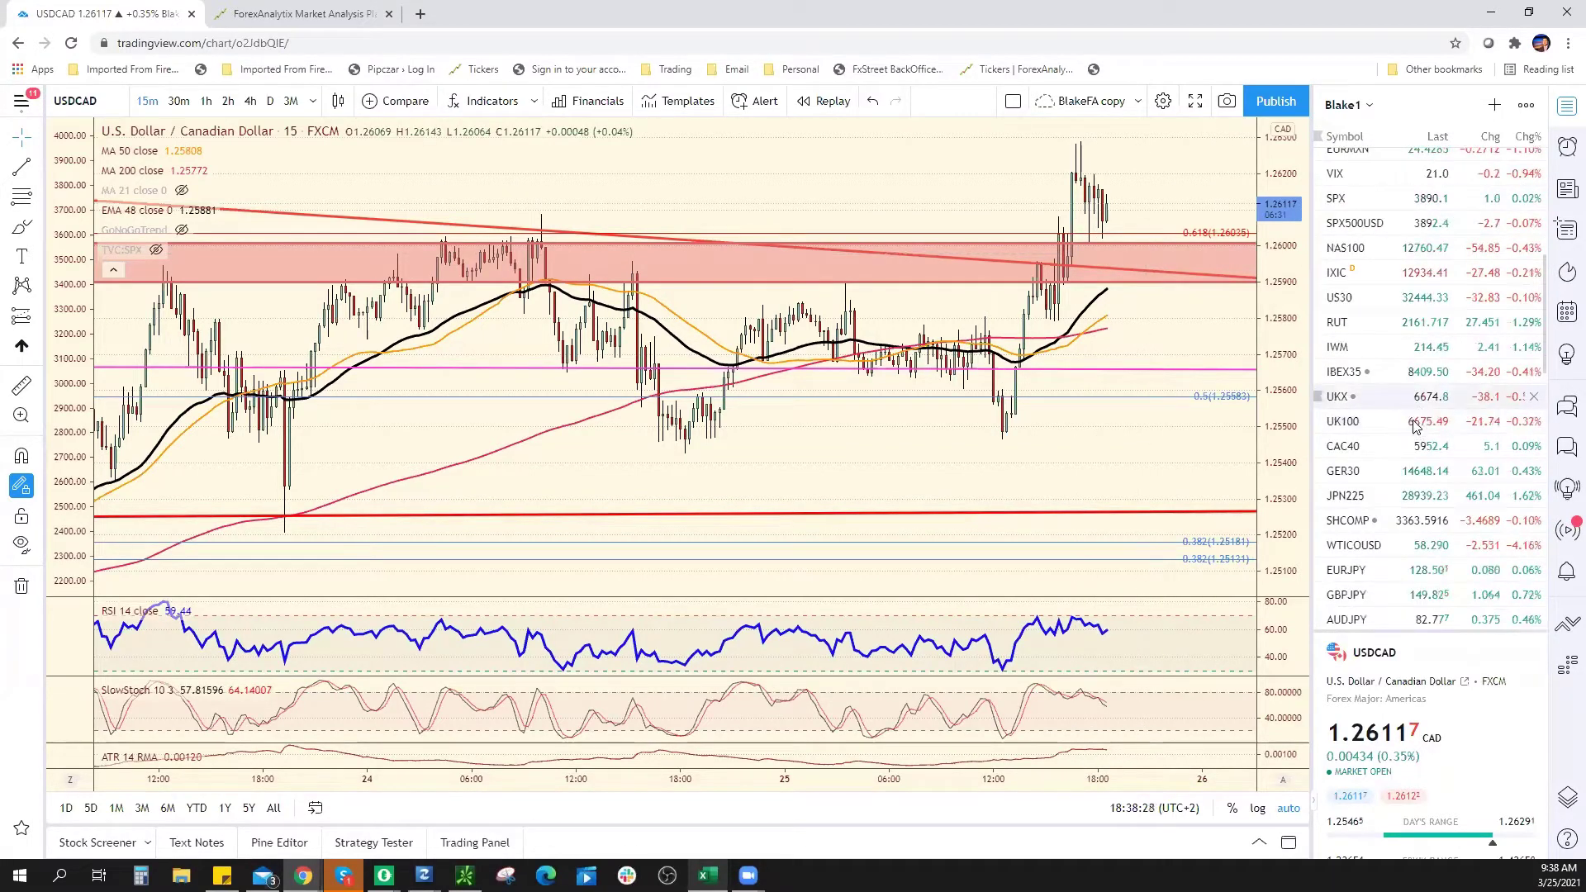
Open West Texas Oil (WTICOUSD) on 4-hour candles, zoomed out back to mid-November.
scroll(1404, 464, "down", 1)
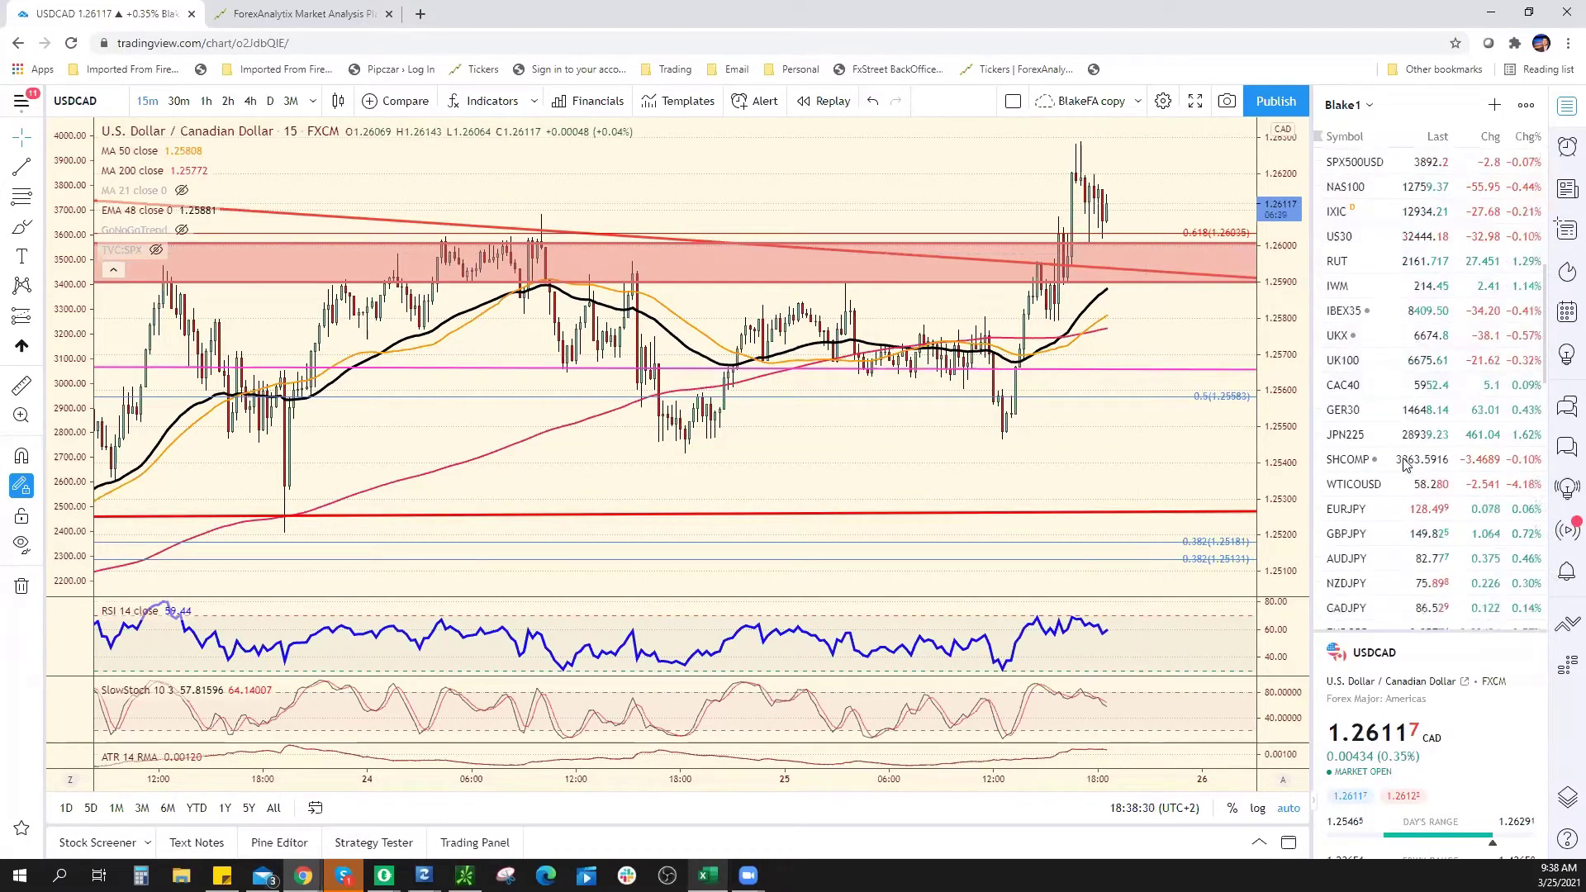
scroll(1405, 454, "down", 2)
left_click(1396, 382)
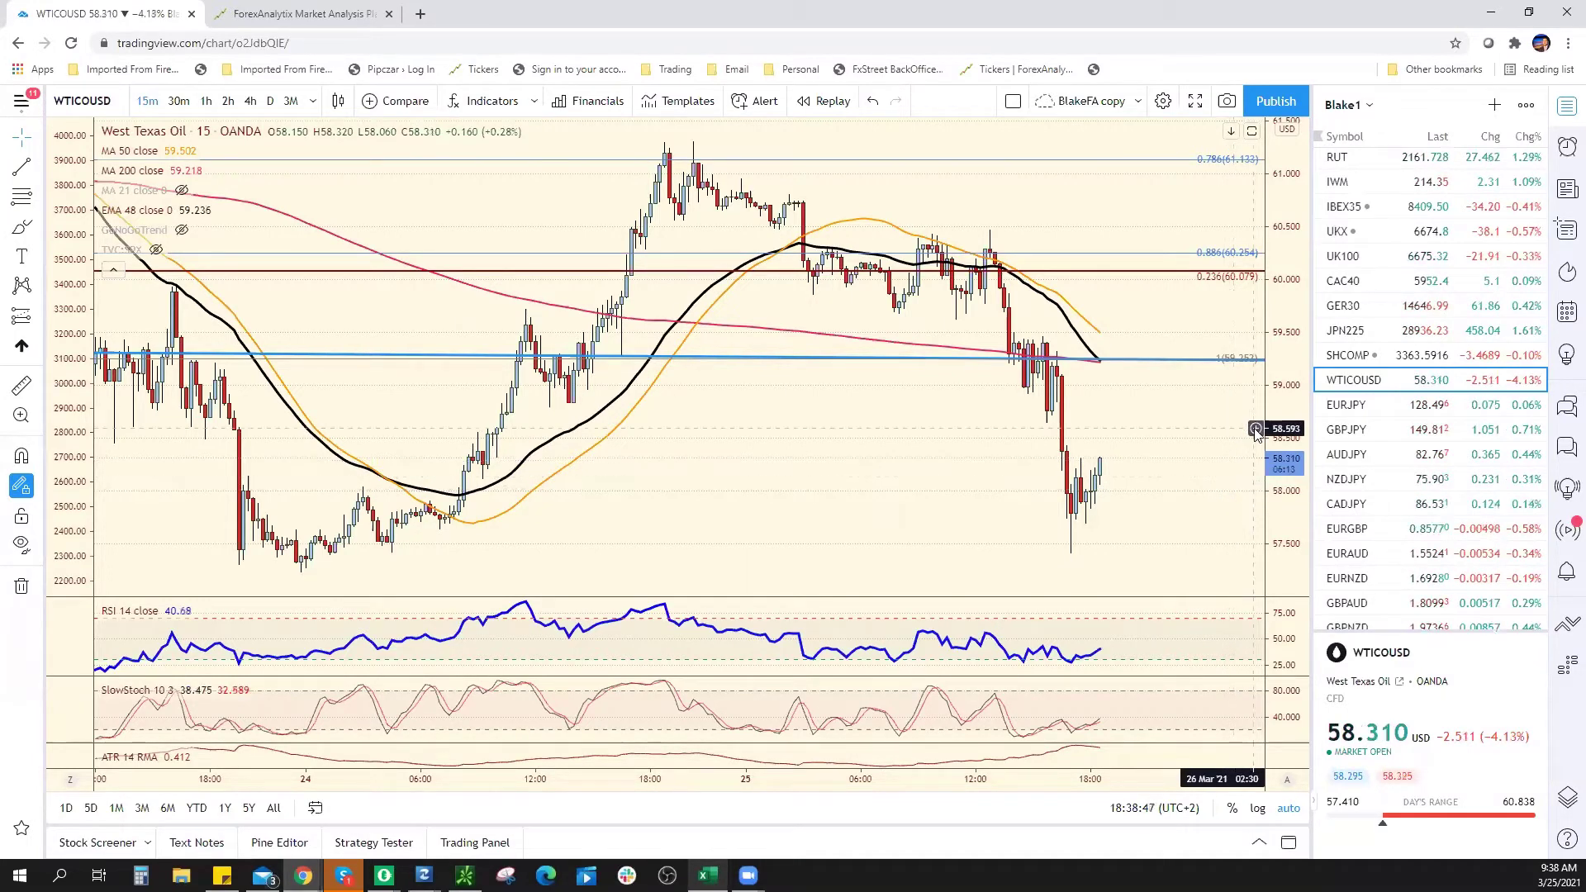
scroll(1211, 424, "down", 5)
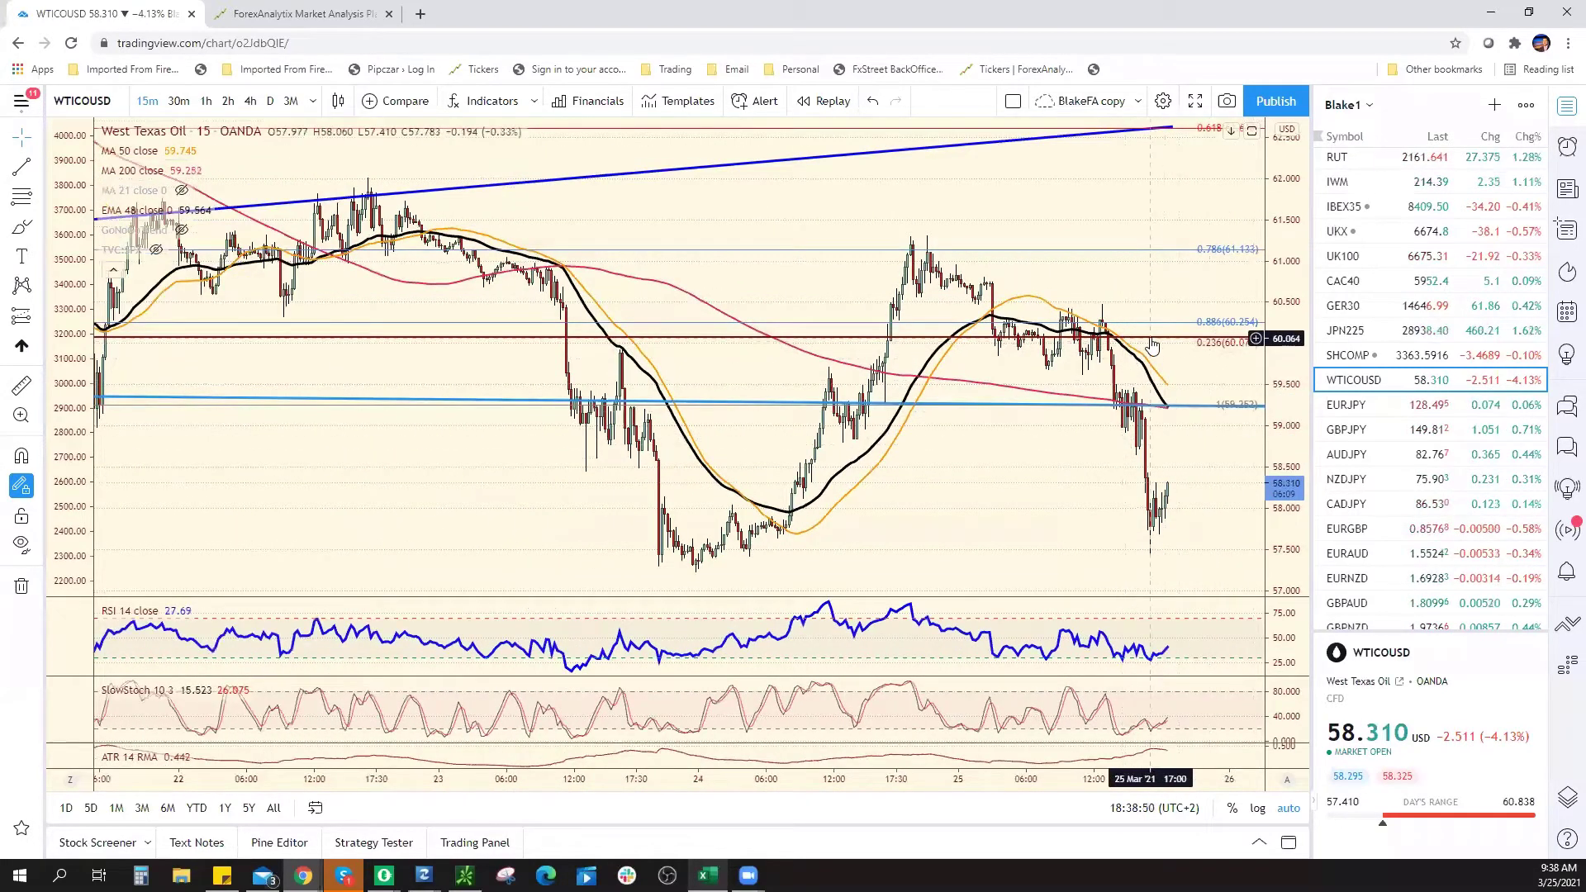
scroll(1178, 379, "down", 4)
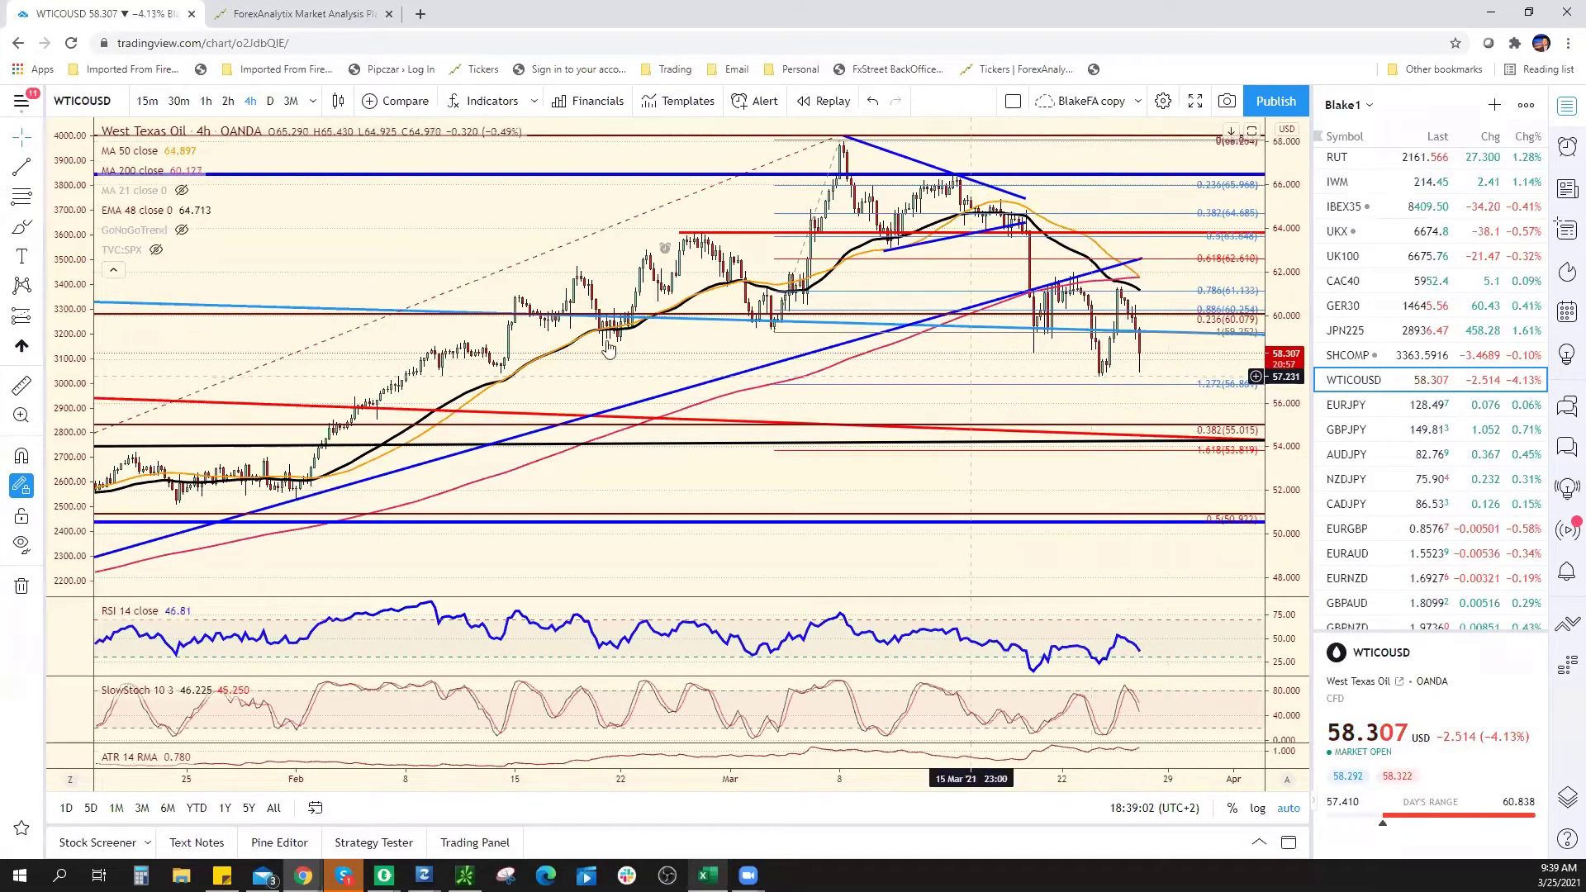
scroll(1202, 330, "down", 3)
scroll(1202, 331, "down", 3)
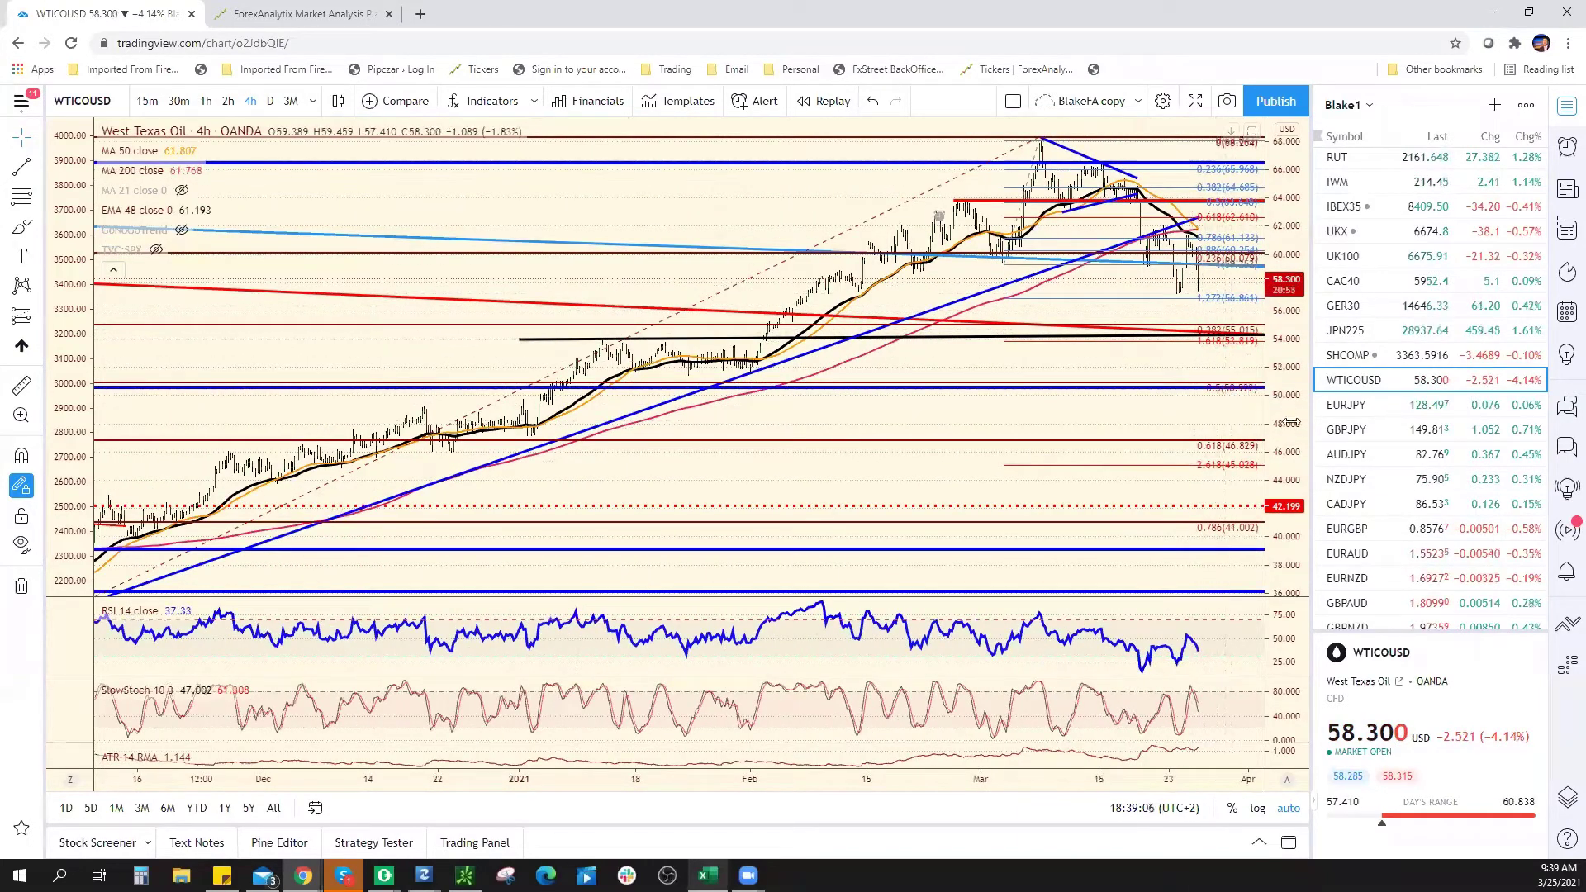
scroll(1413, 378, "down", 5)
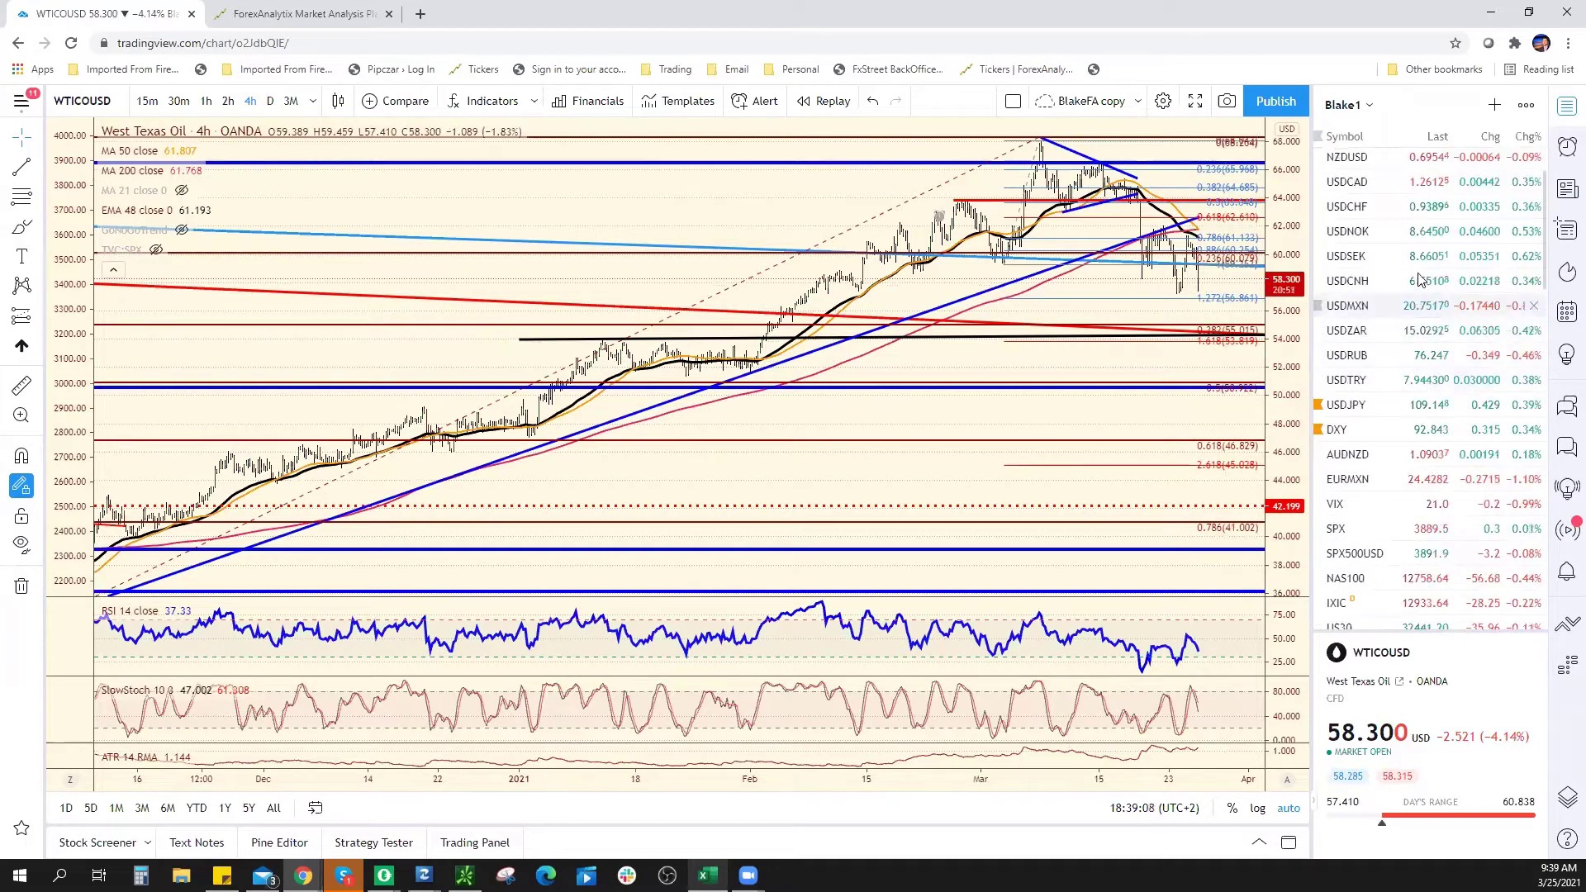
Review the USDCAD and USDNOK 4-hour charts, then bring up BTCUSD from the watchlist.
left_click(1421, 183)
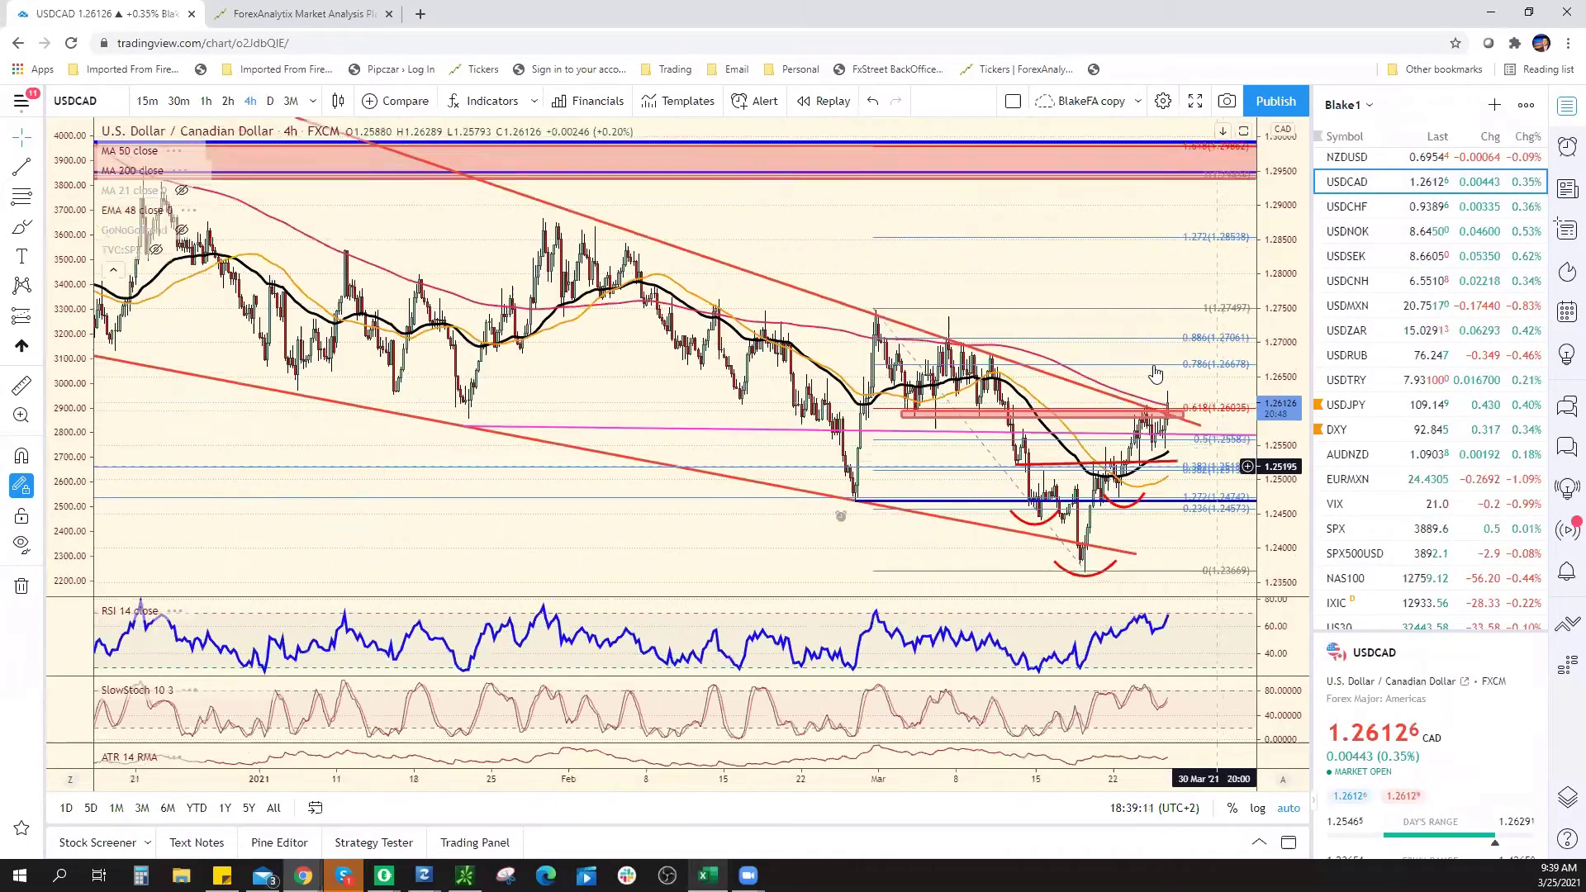
left_click(1419, 233)
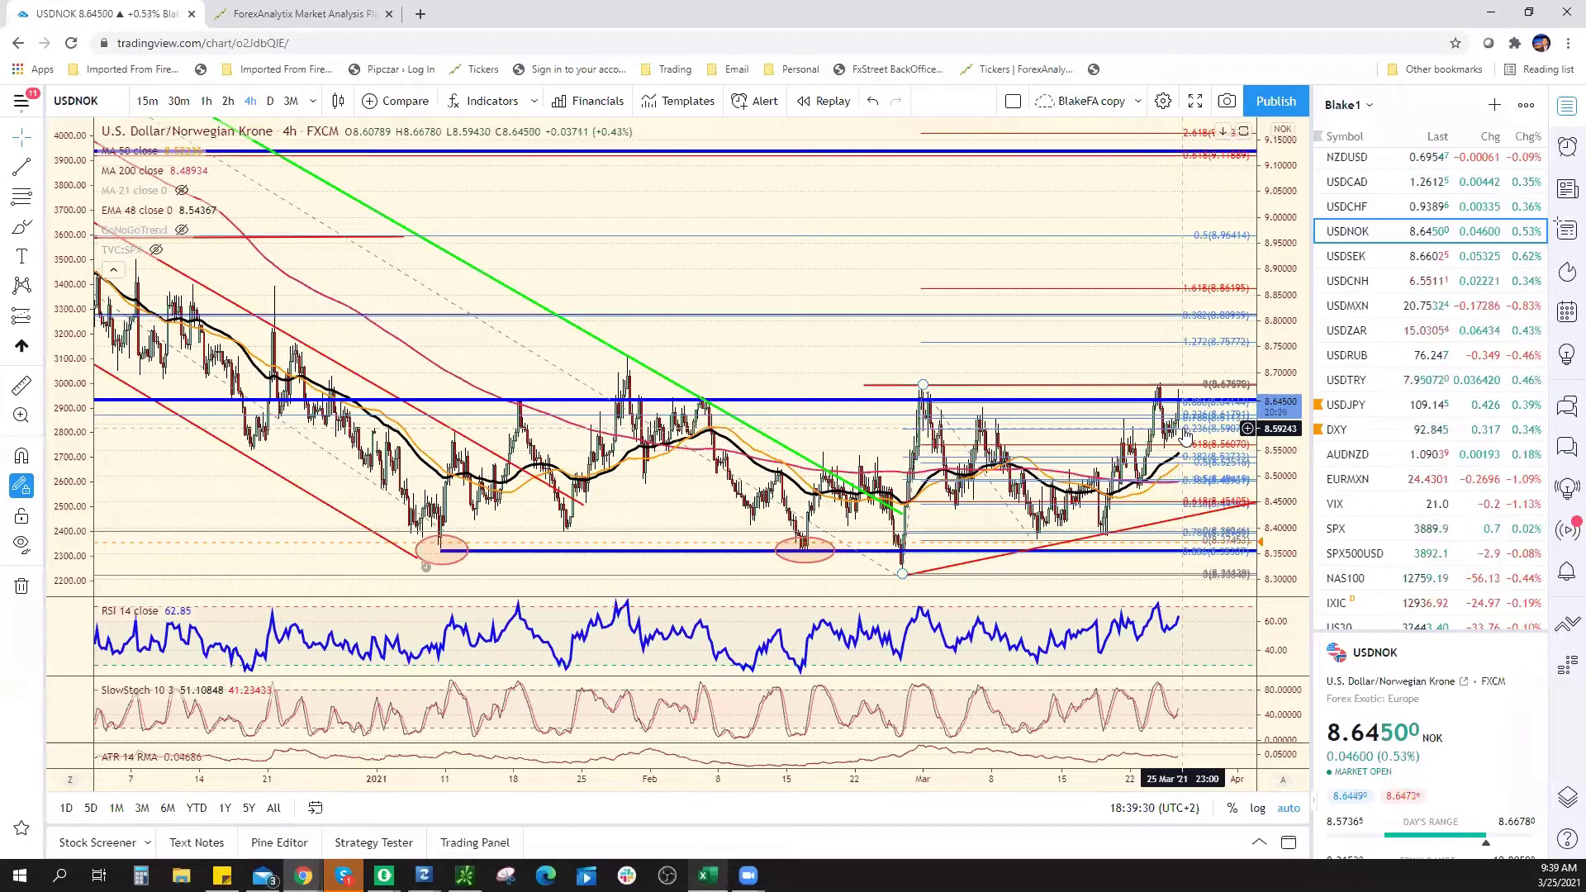
scroll(1435, 430, "down", 1)
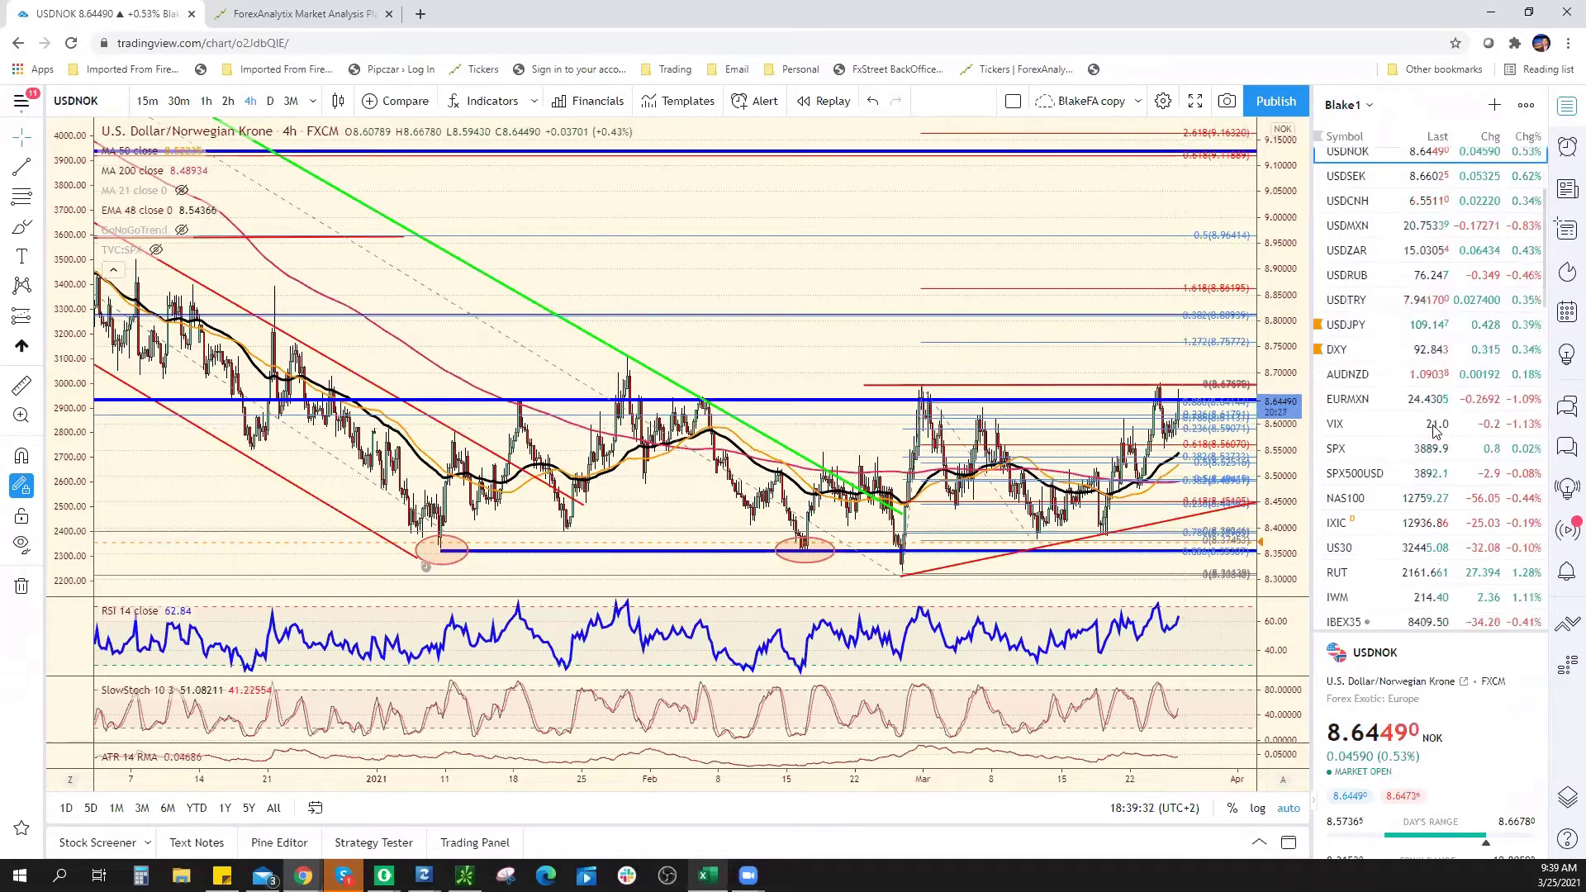
scroll(1436, 430, "down", 2)
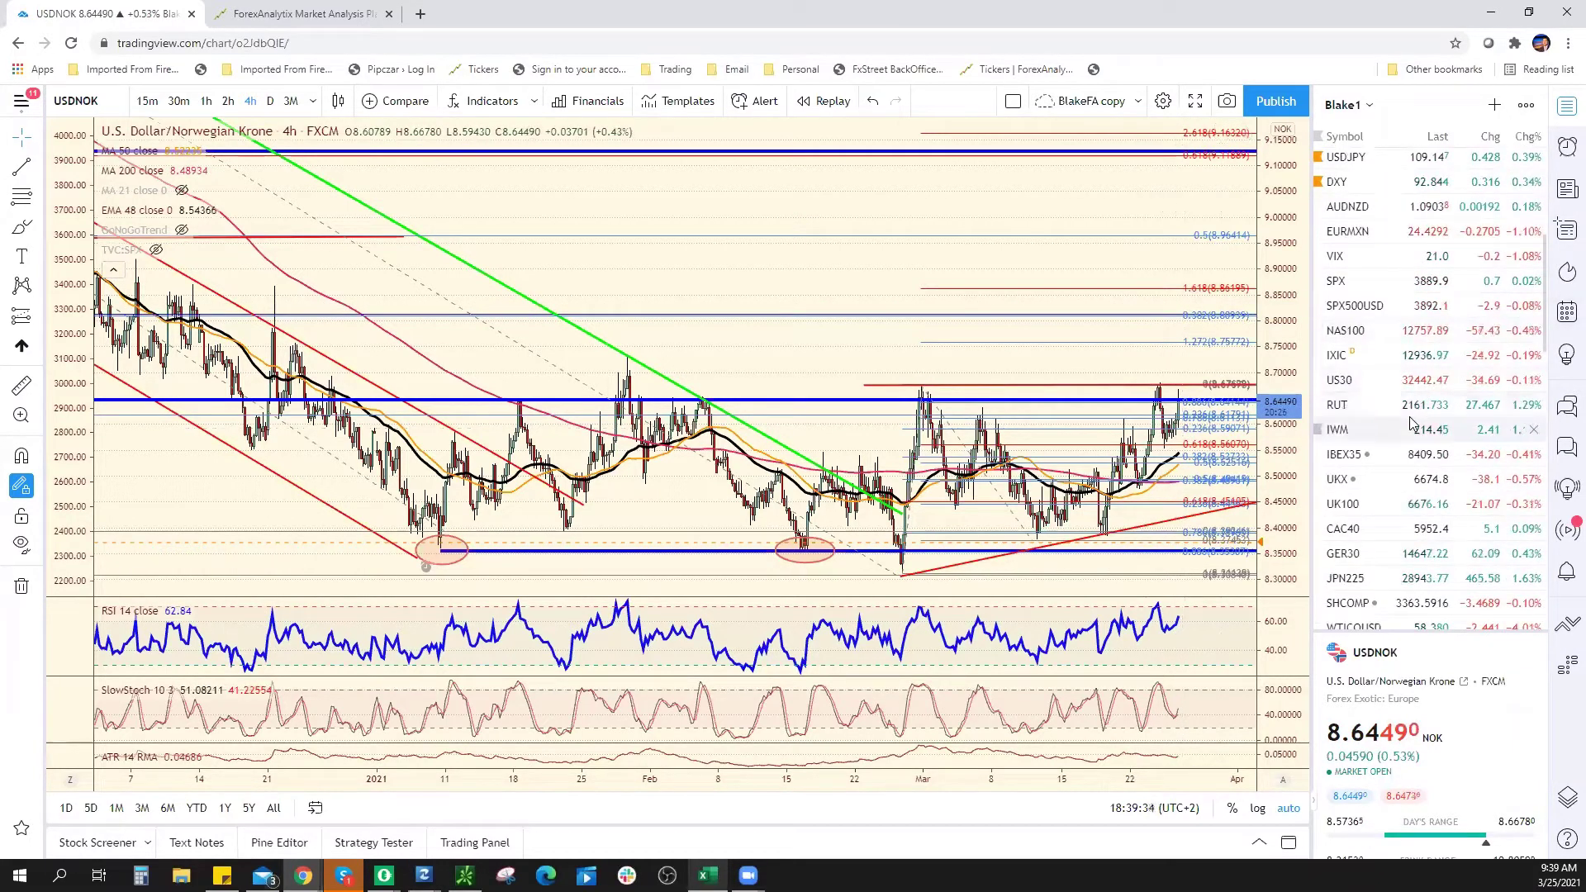
scroll(1413, 423, "down", 6)
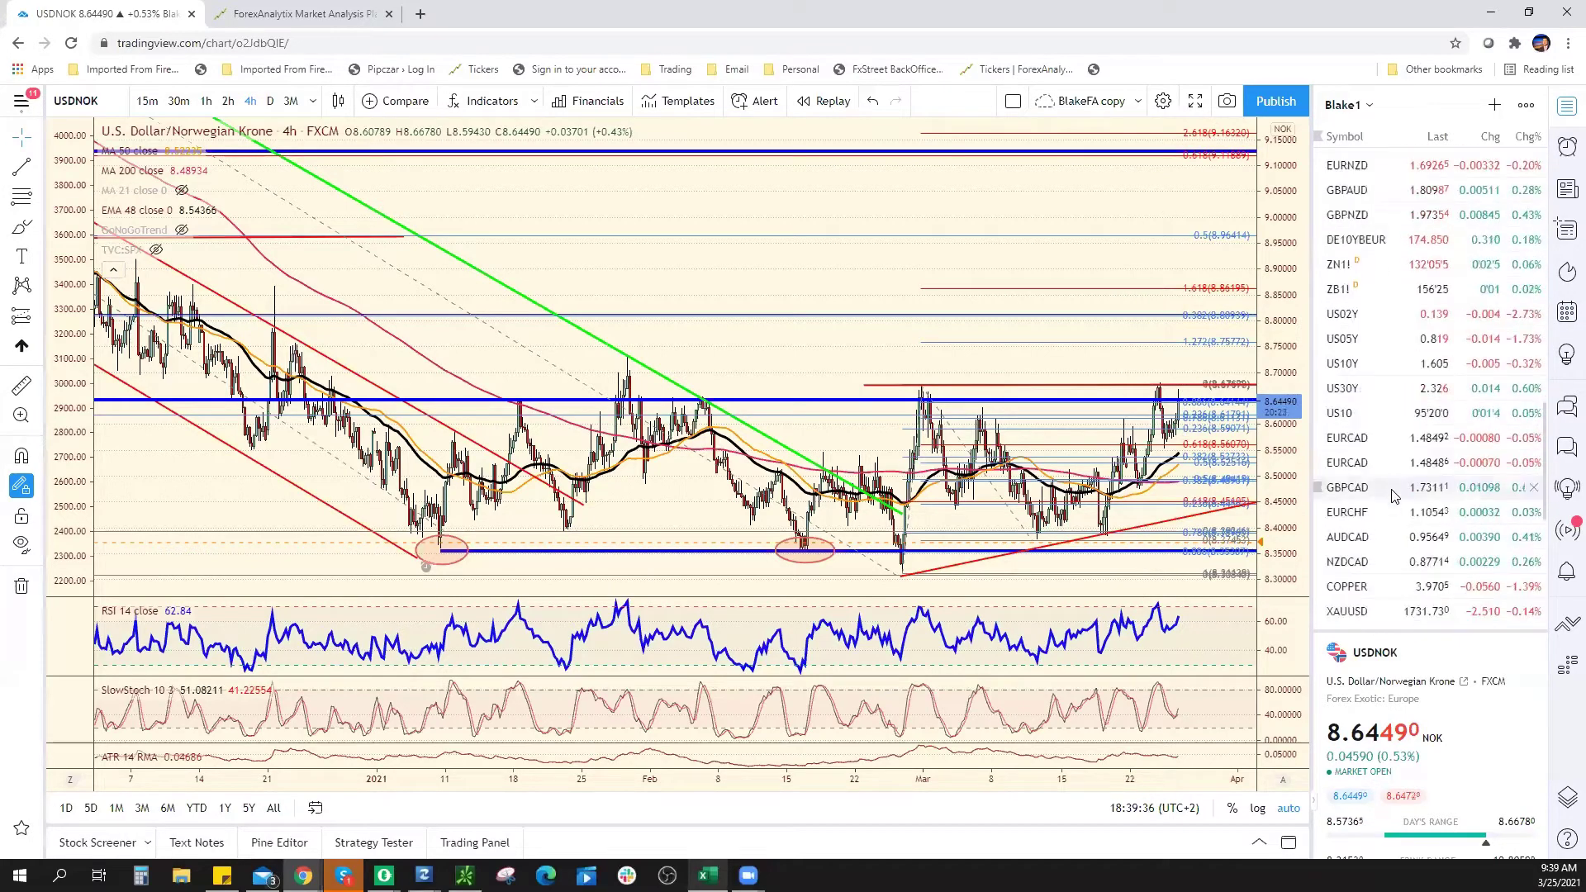
scroll(1394, 496, "down", 3)
left_click(1394, 494)
scroll(1394, 503, "down", 1)
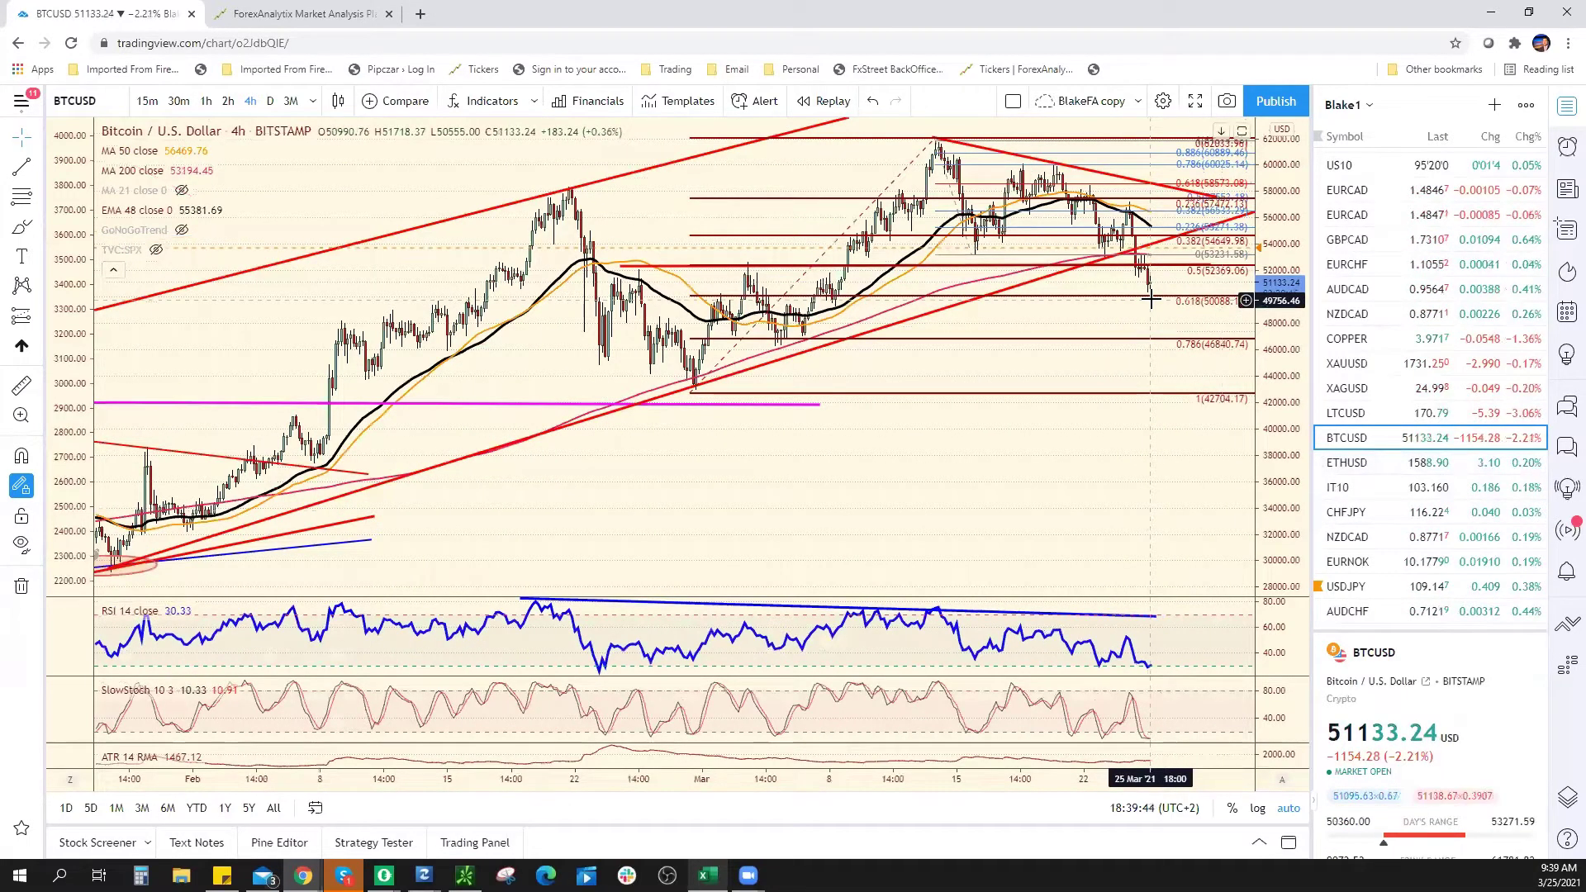
Zoom BTCUSD out to November and pan to leave empty space after the latest candles.
scroll(1107, 396, "down", 10)
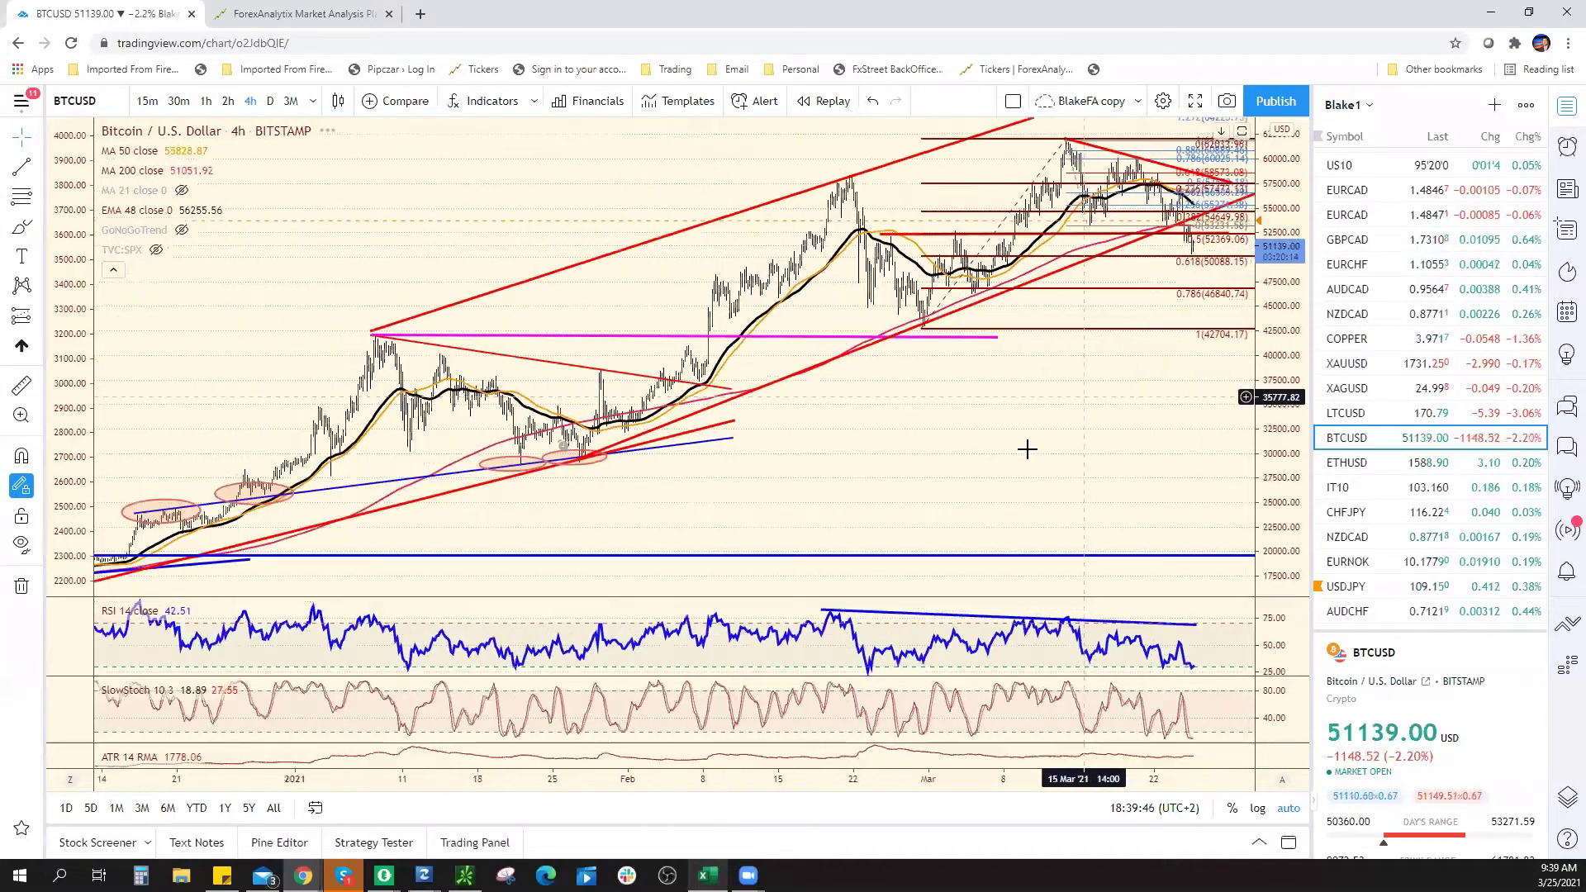
left_click_drag(1055, 400, 945, 408)
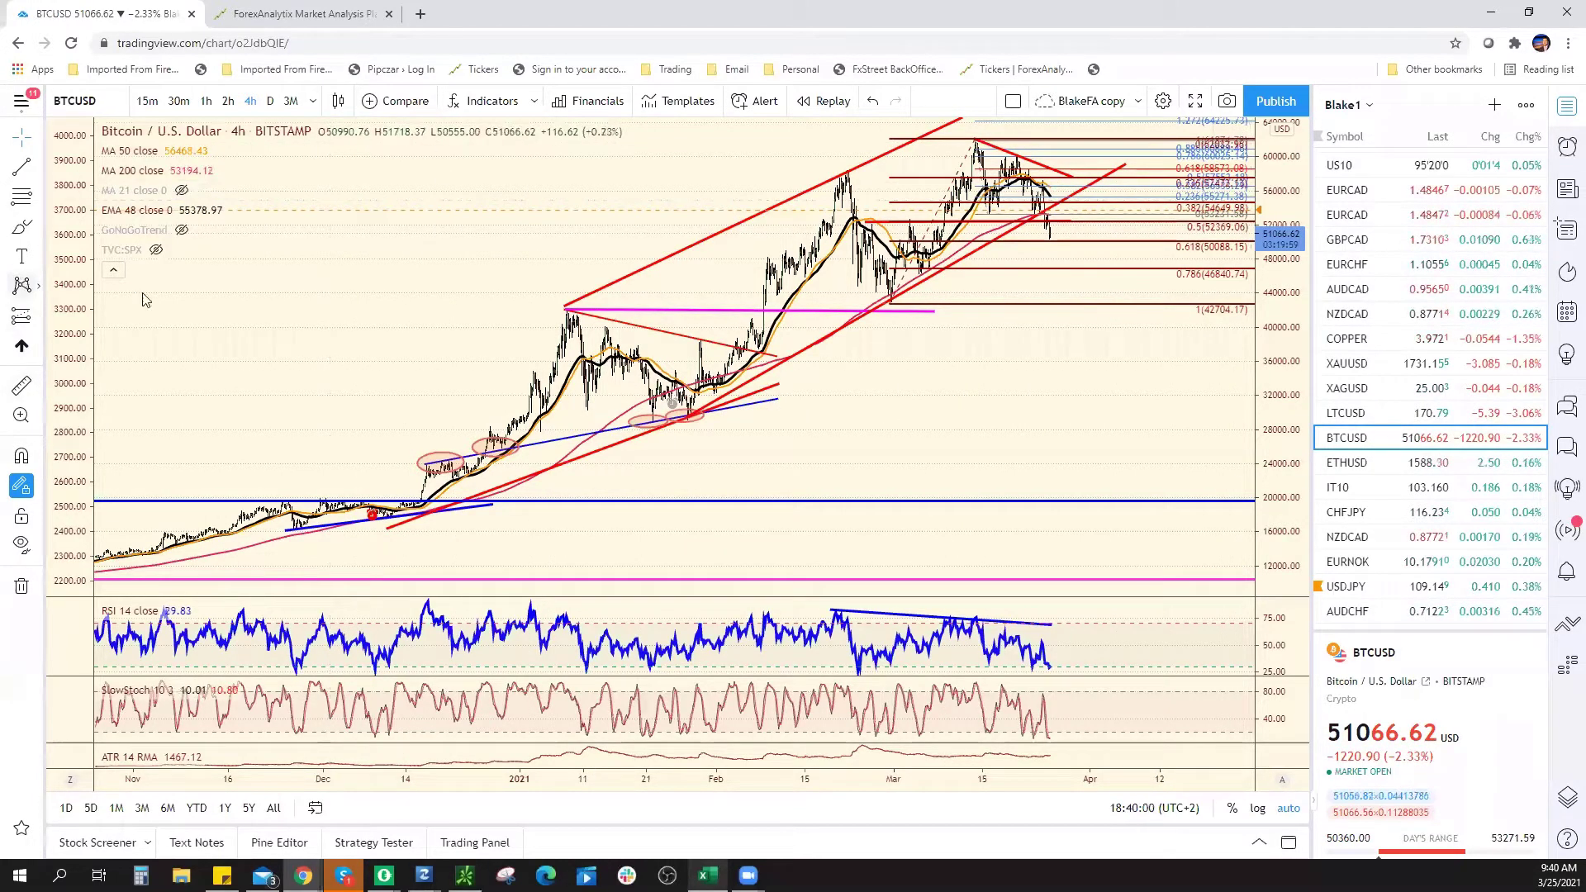
Draw an XABCD pattern: X at January low, A February peak, B at 0.51, C March peak, D below.
left_click(697, 416)
left_click_drag(688, 417, 843, 169)
left_click(844, 170)
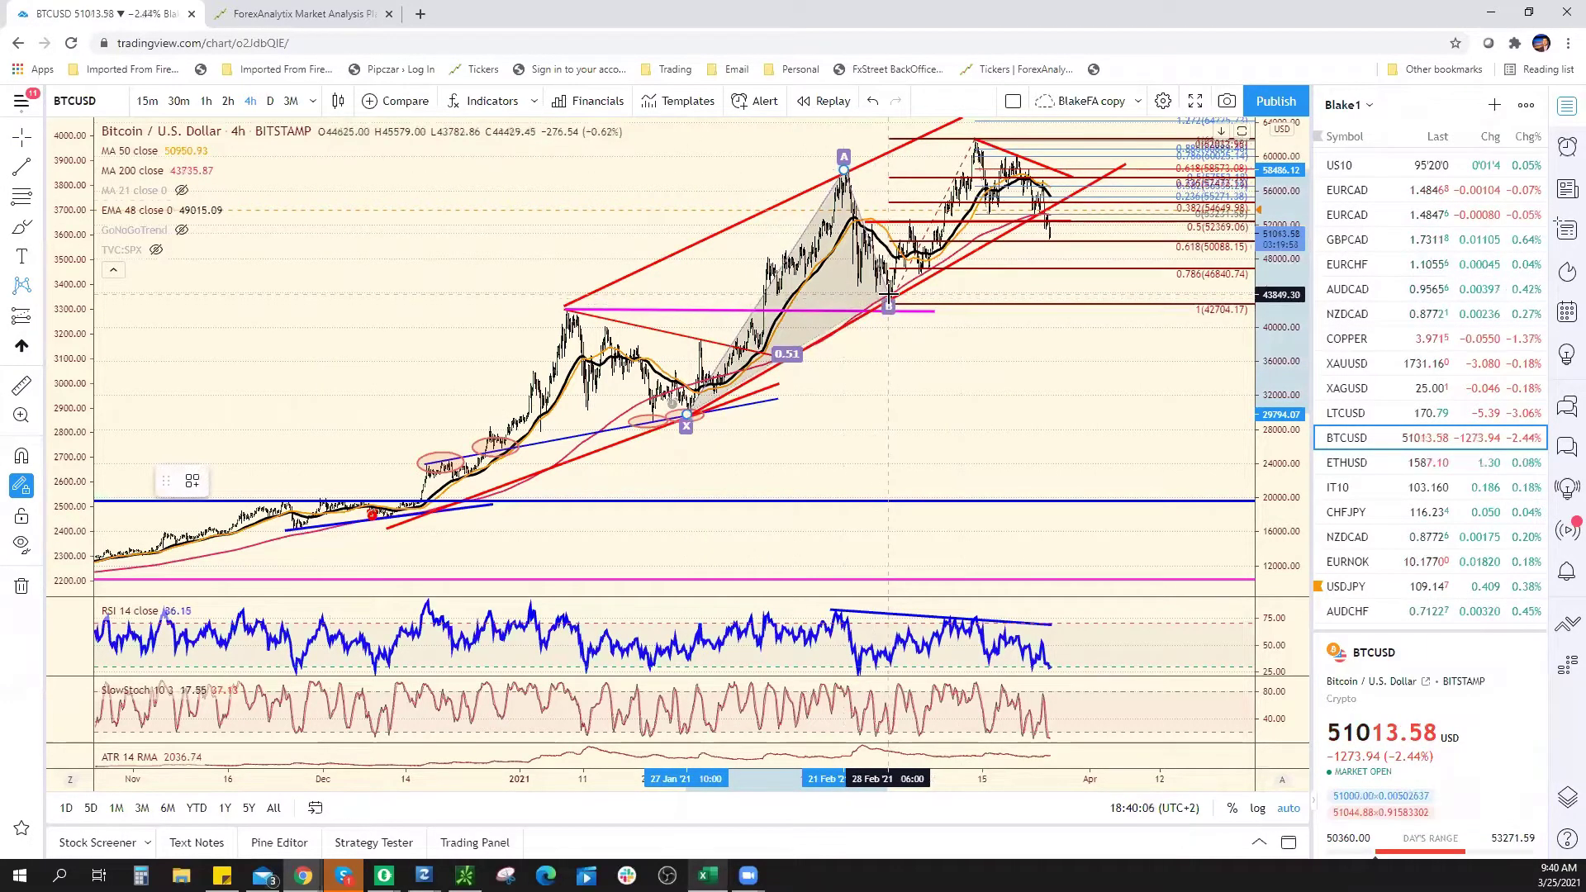
left_click(888, 294)
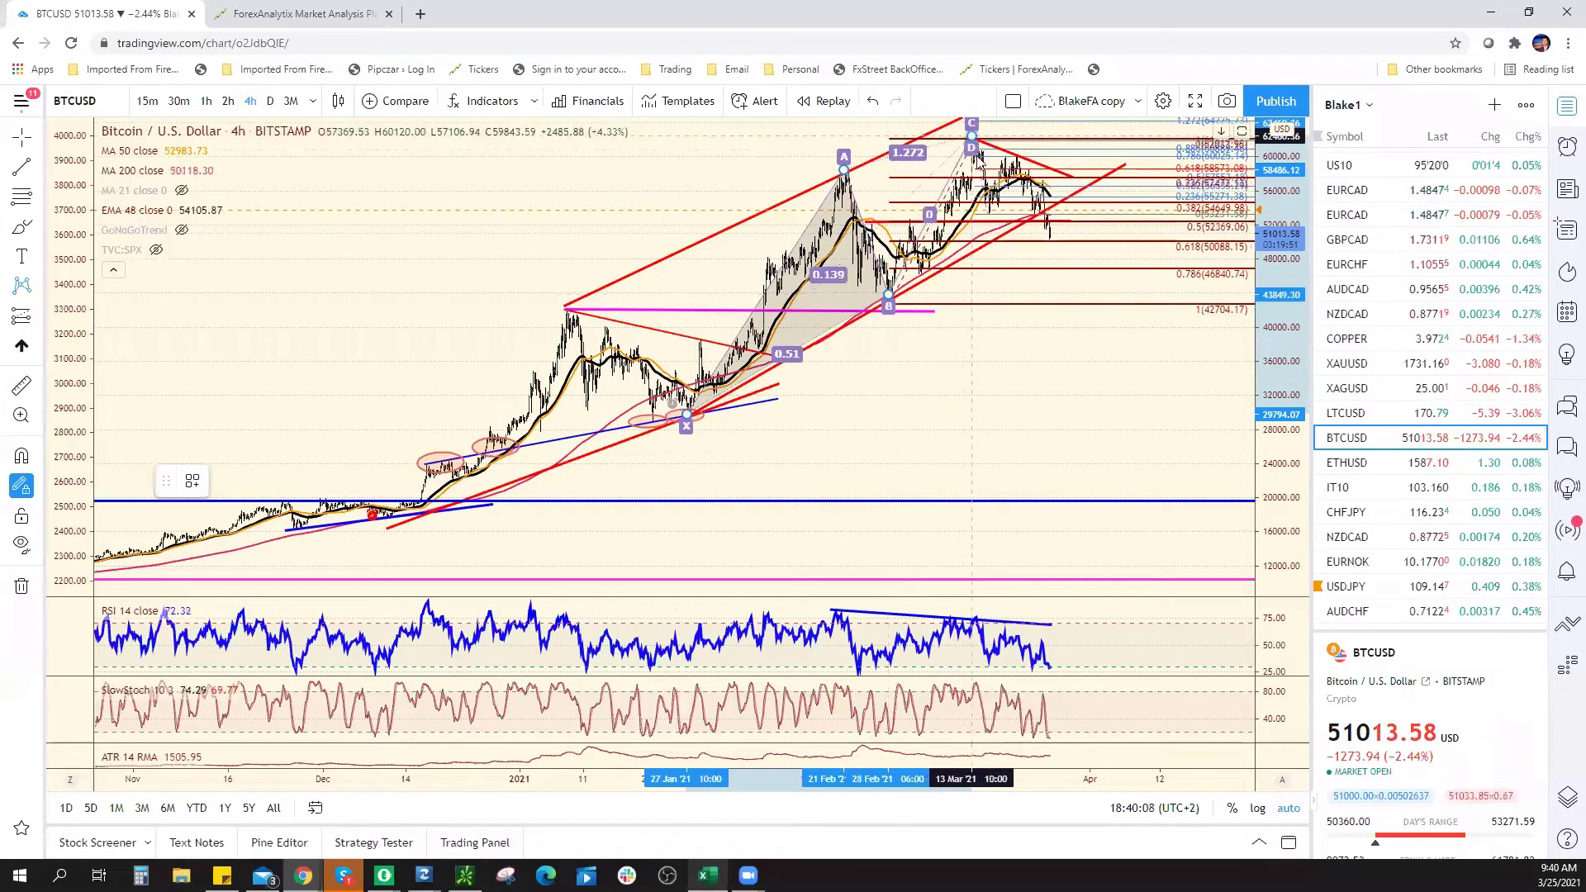
left_click(972, 136)
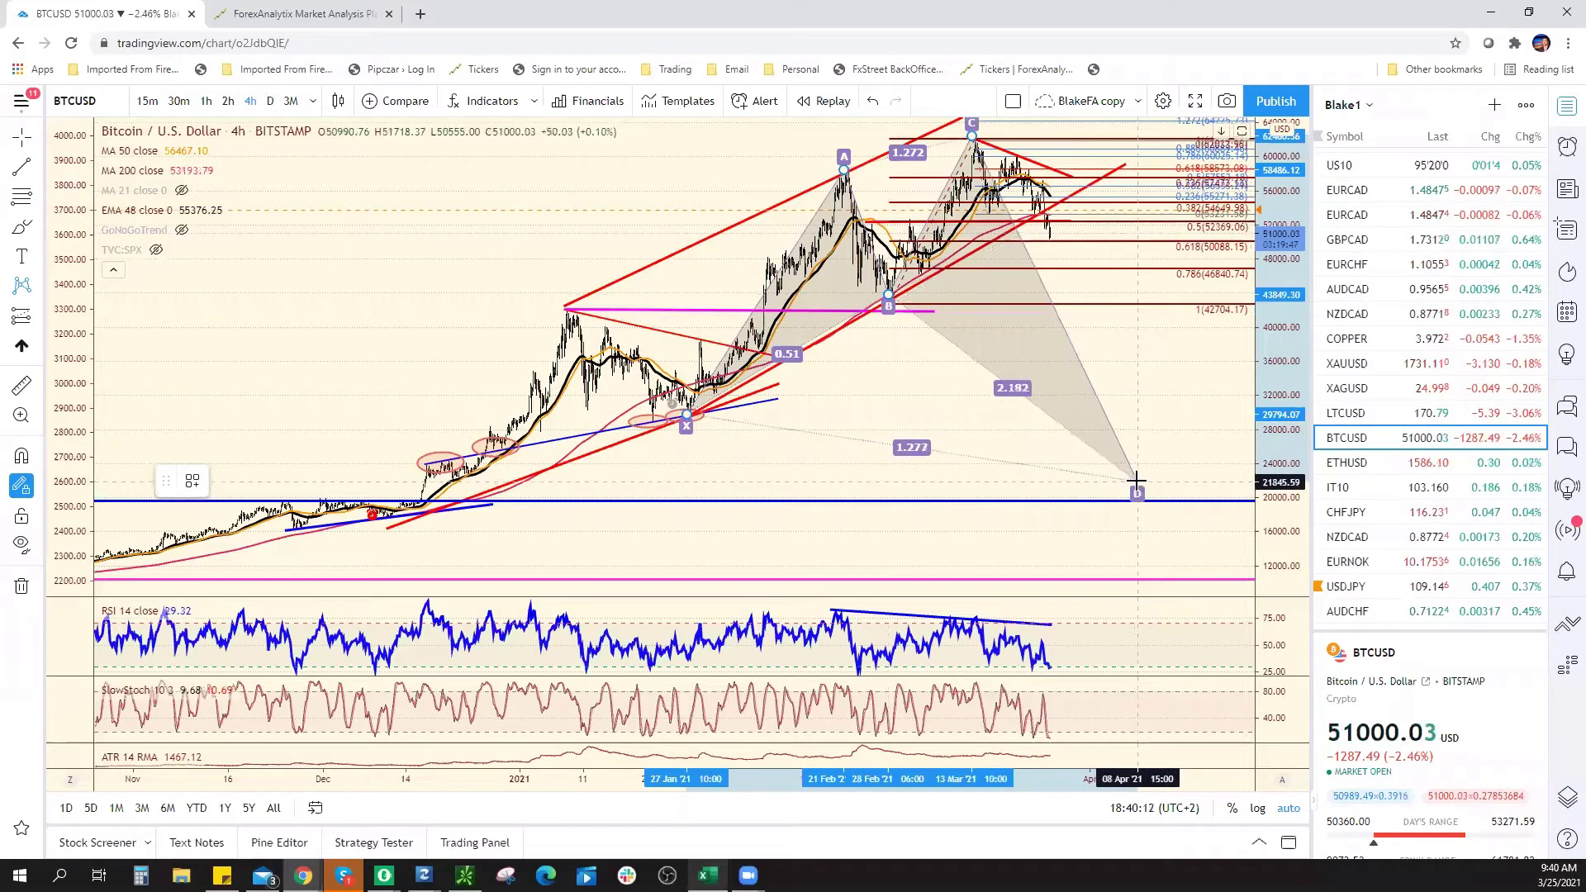
left_click(1136, 479)
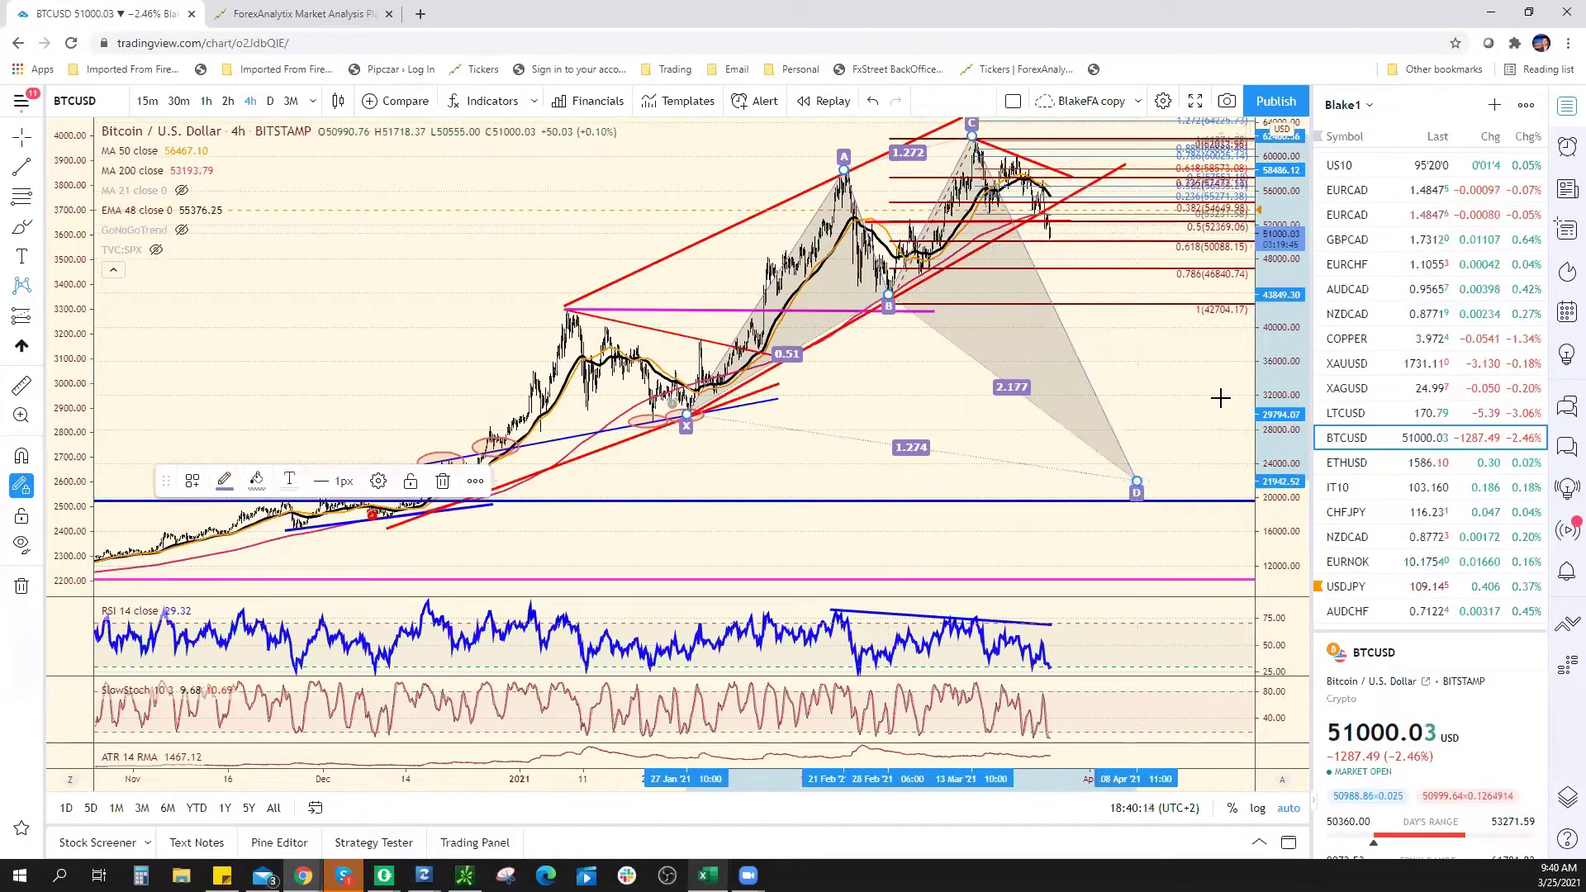
left_click(1193, 394)
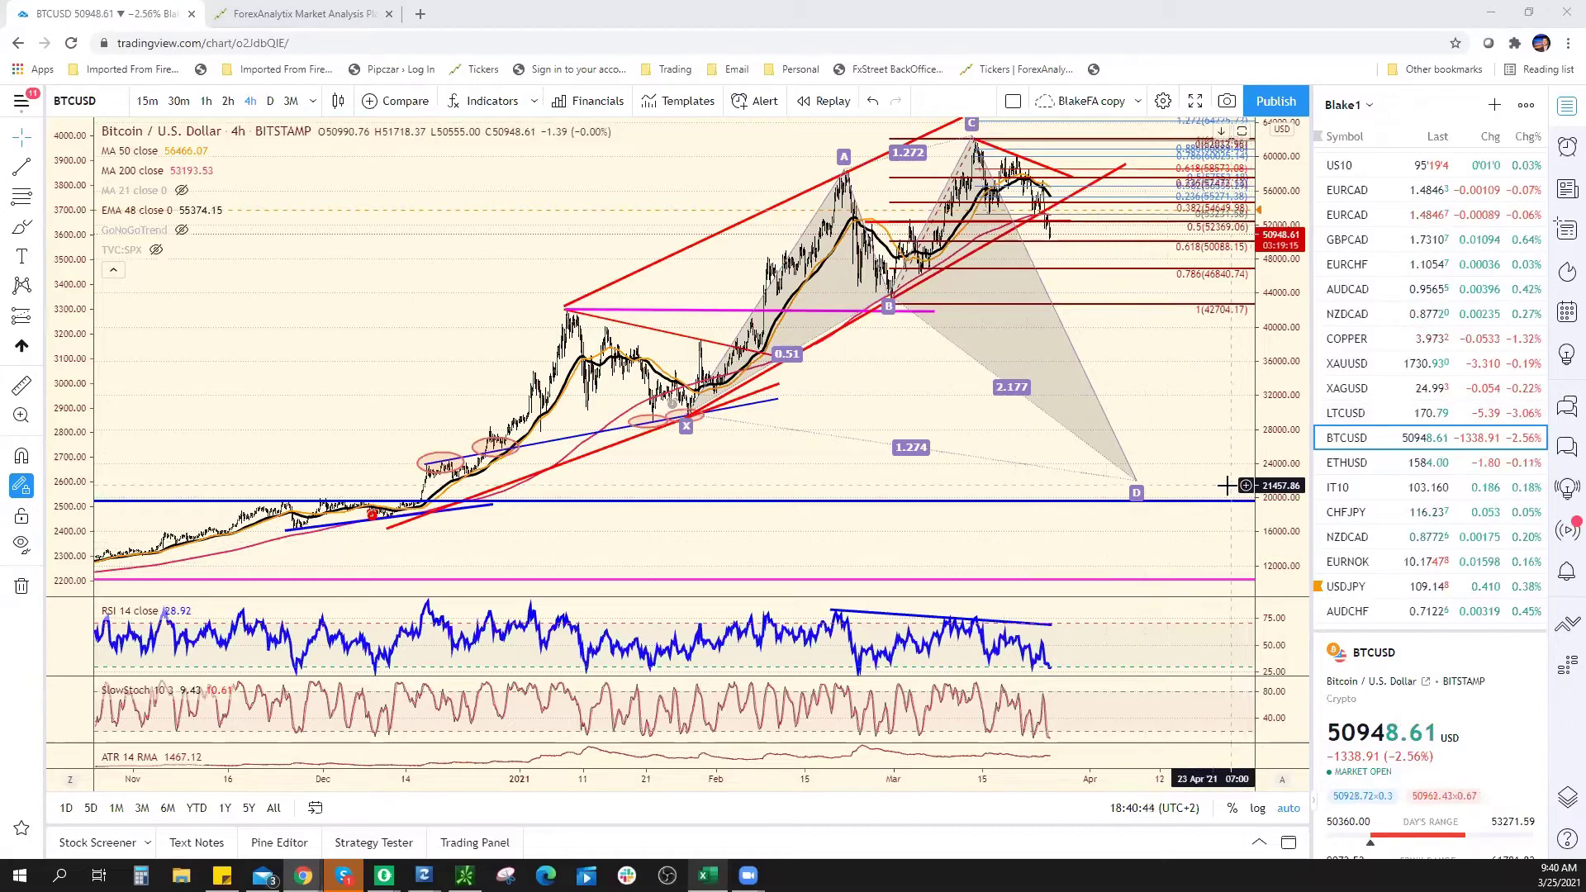
Place the XABCD pattern's D point just above the blue 20,000 support line.
scroll(1124, 488, "down", 4)
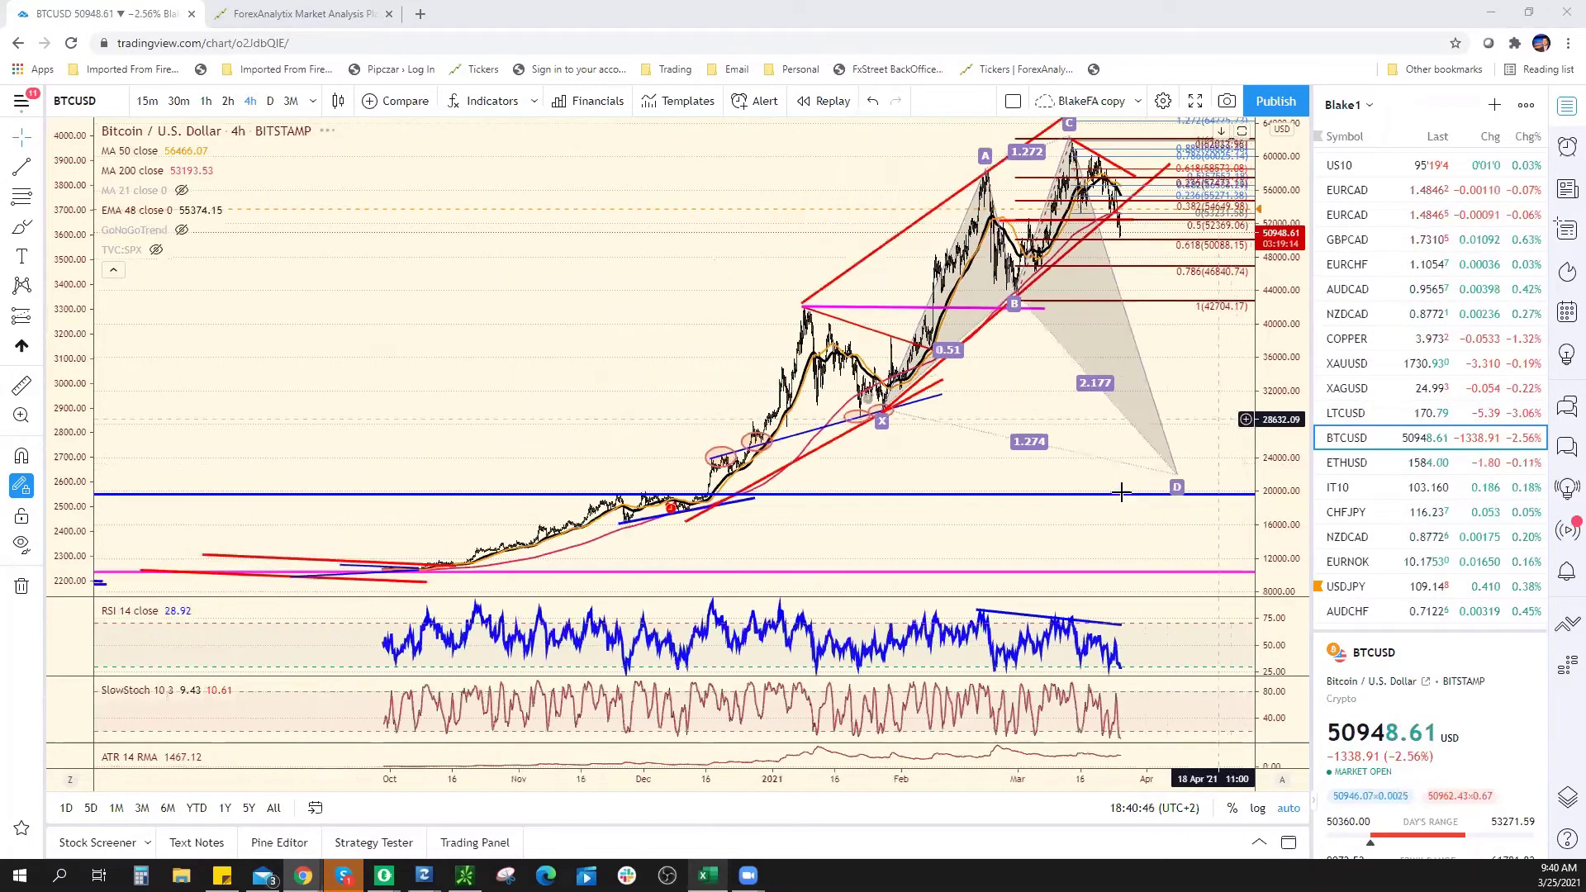
scroll(1121, 494, "down", 5)
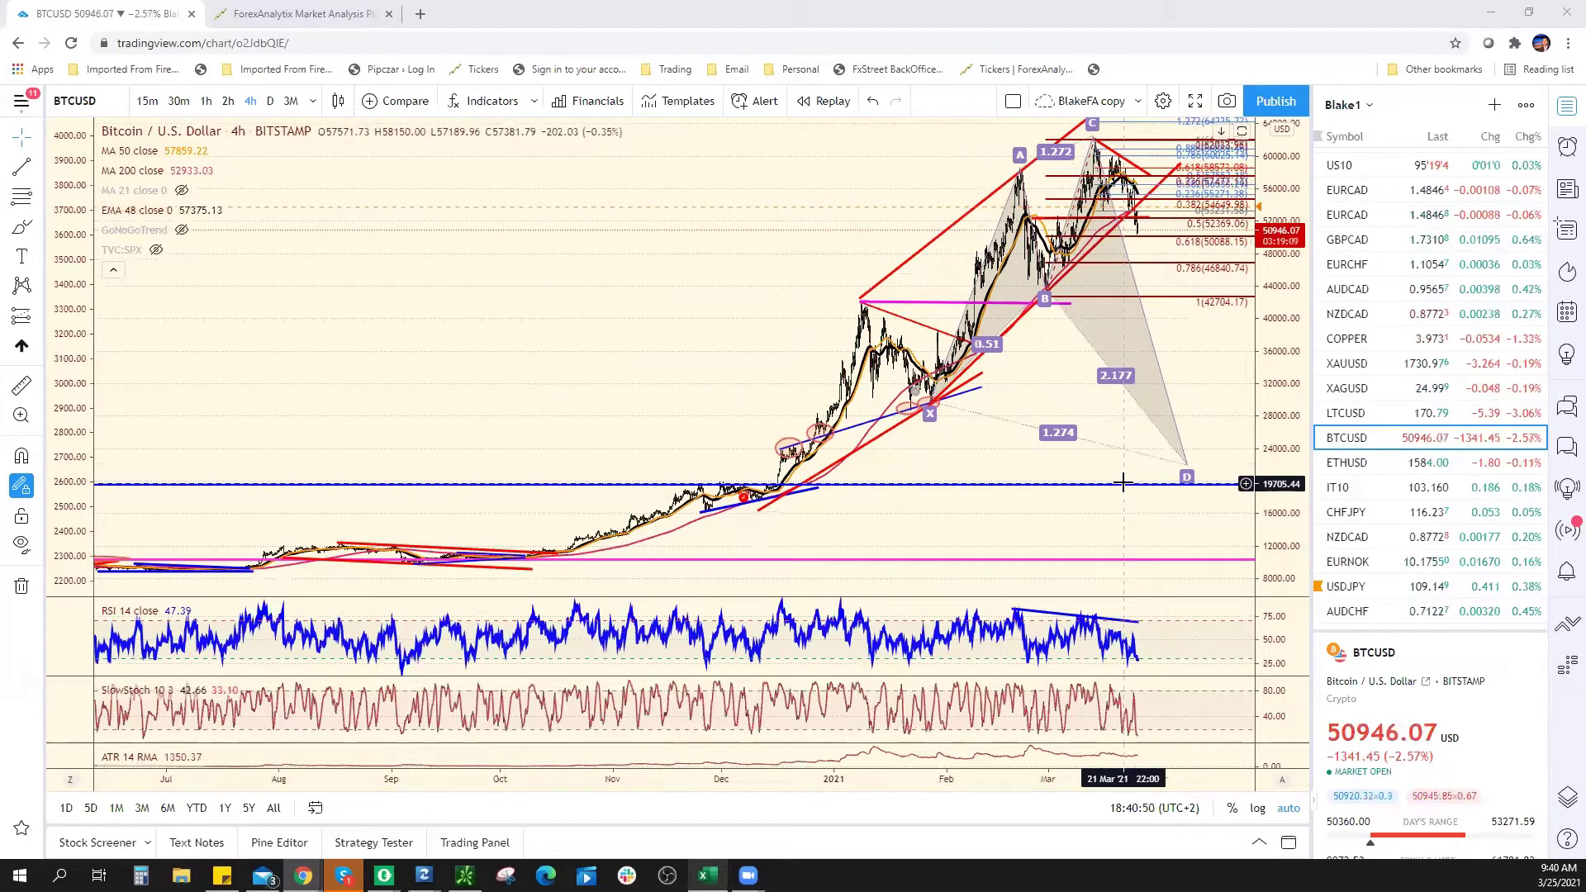
scroll(1119, 483, "up", 3)
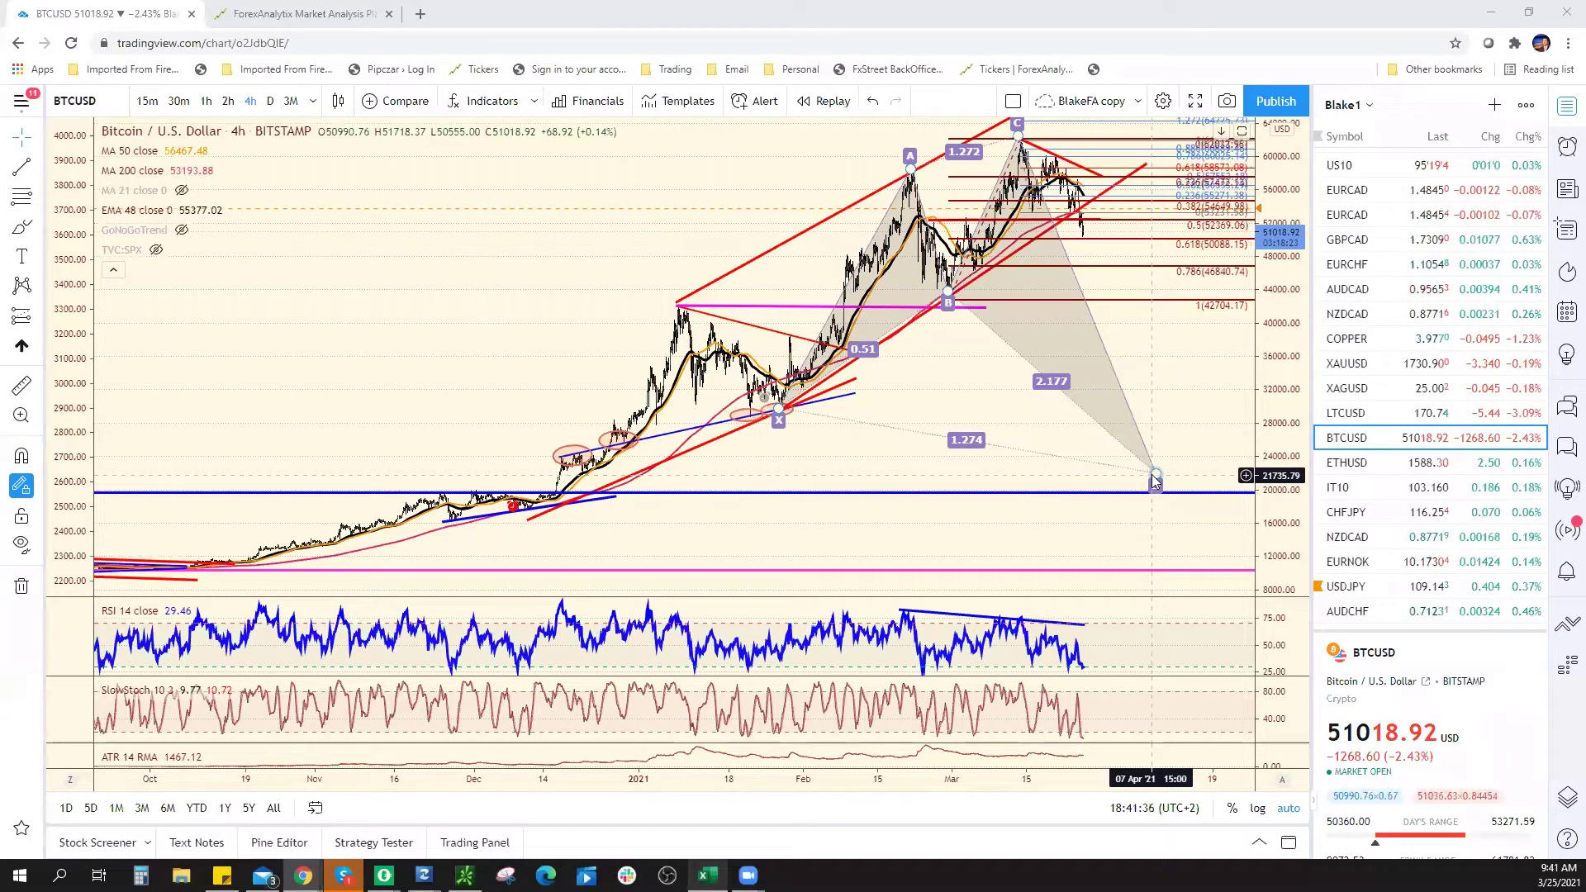
left_click(1155, 477)
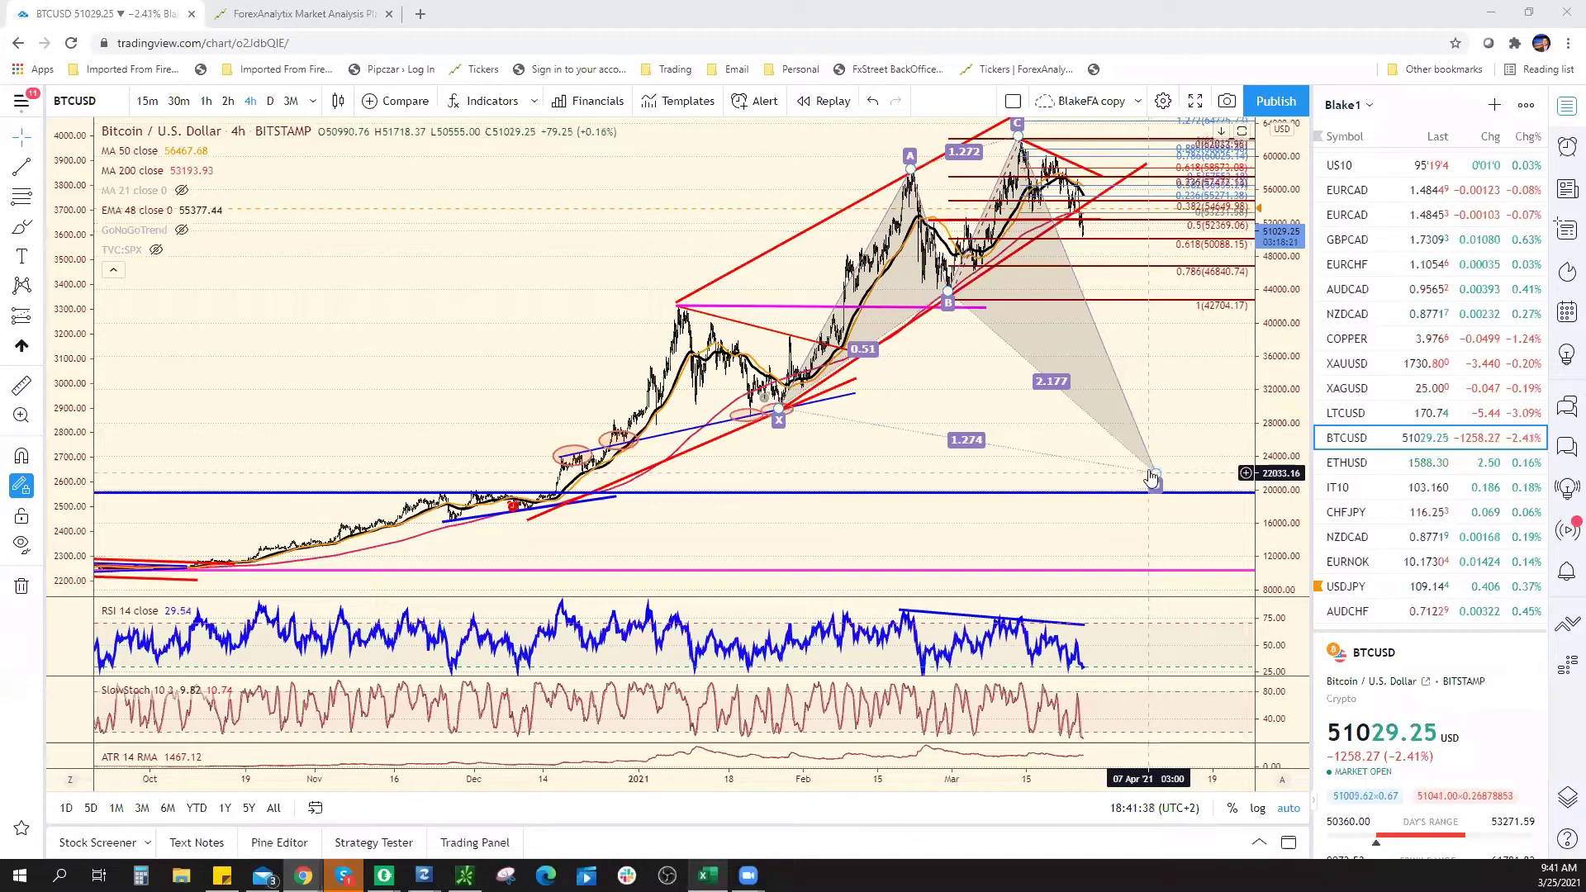
scroll(1172, 429, "up", 5)
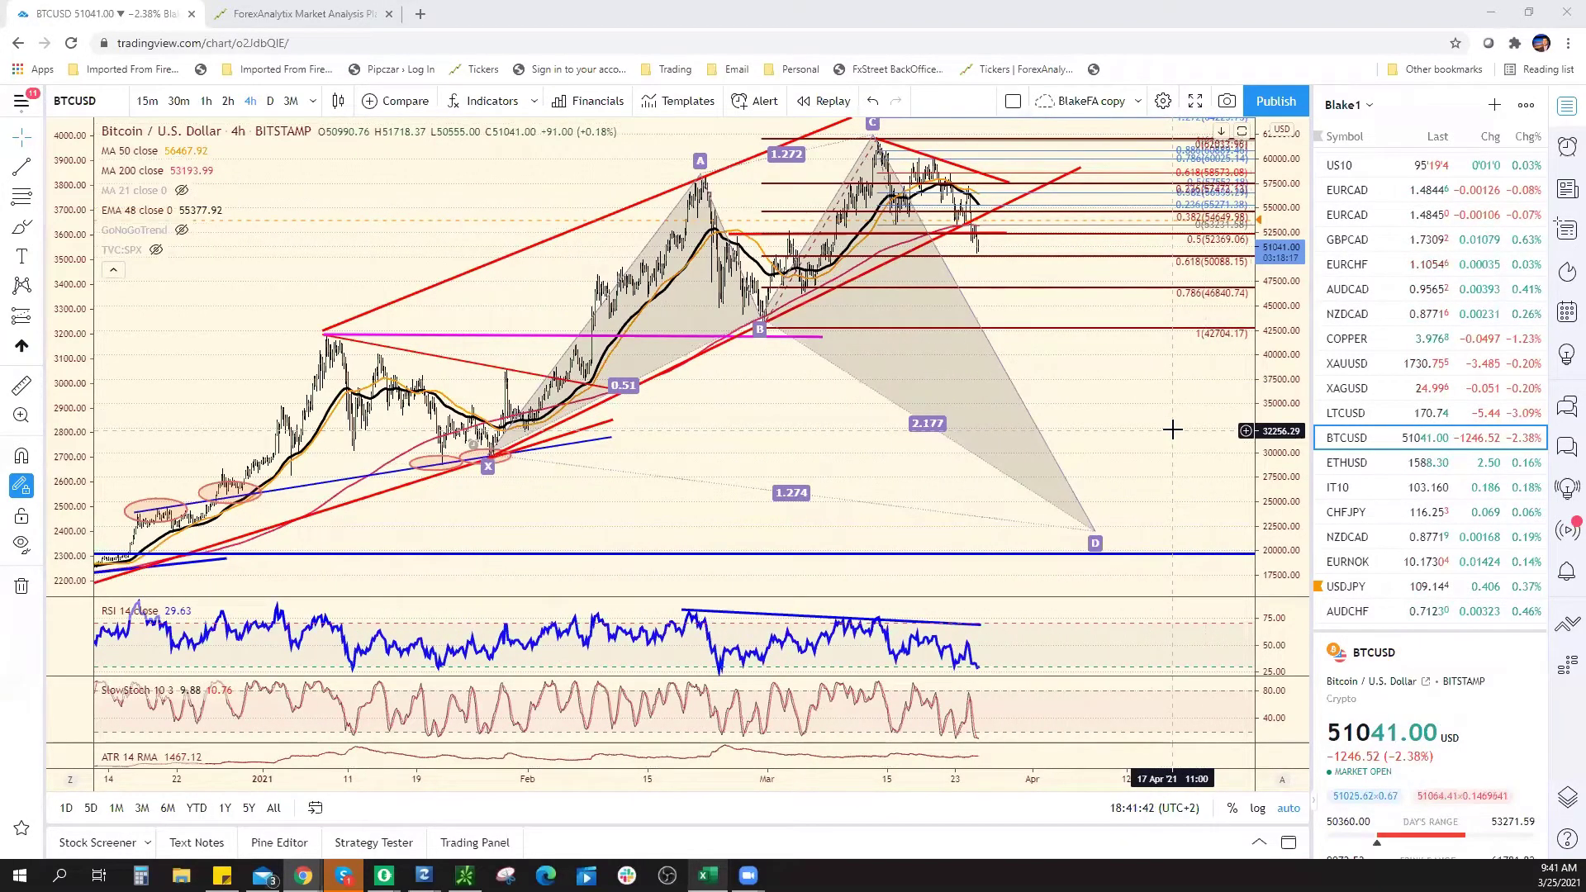
scroll(1068, 413, "down", 1)
scroll(1095, 448, "down", 4)
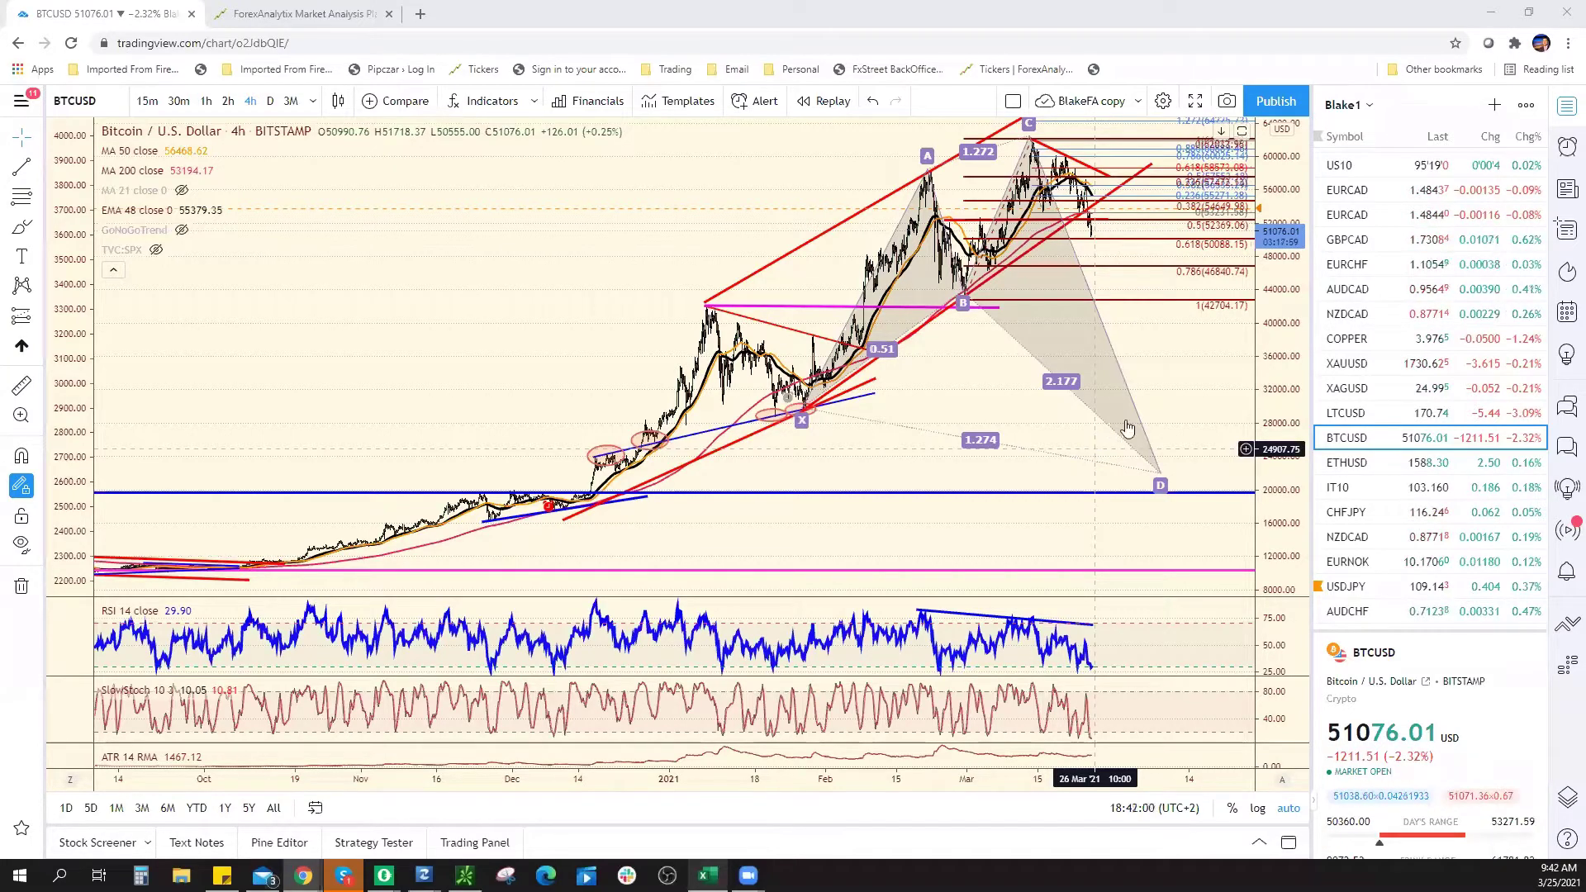
scroll(961, 229, "up", 4)
scroll(961, 229, "up", 2)
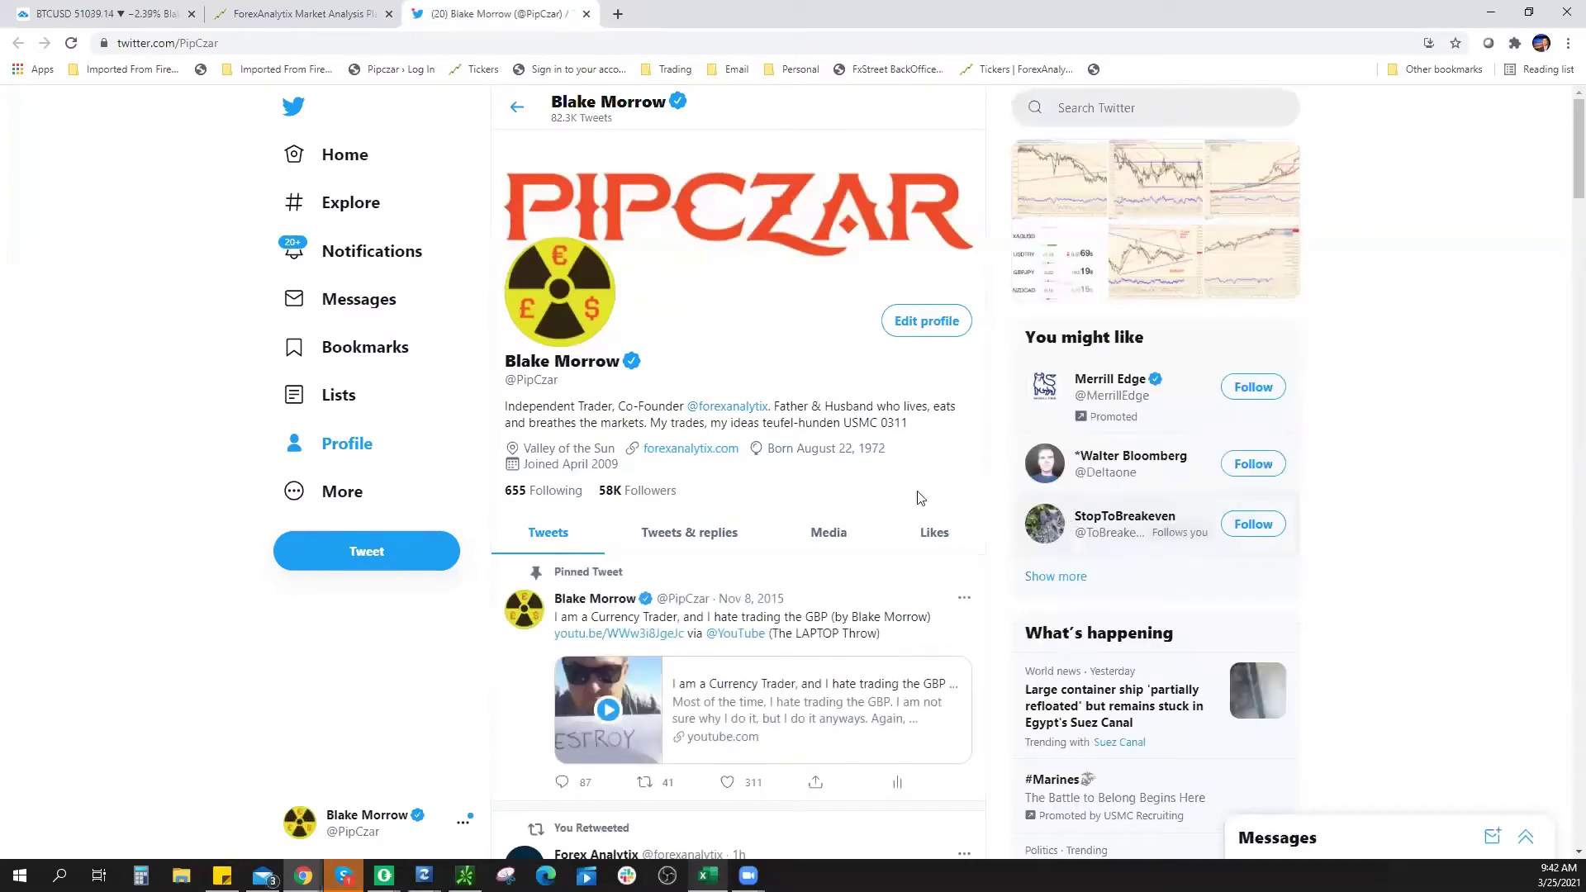
Show the profile's Tweets & replies and scroll back to the March 22 posts.
scroll(878, 500, "down", 9)
scroll(682, 378, "up", 9)
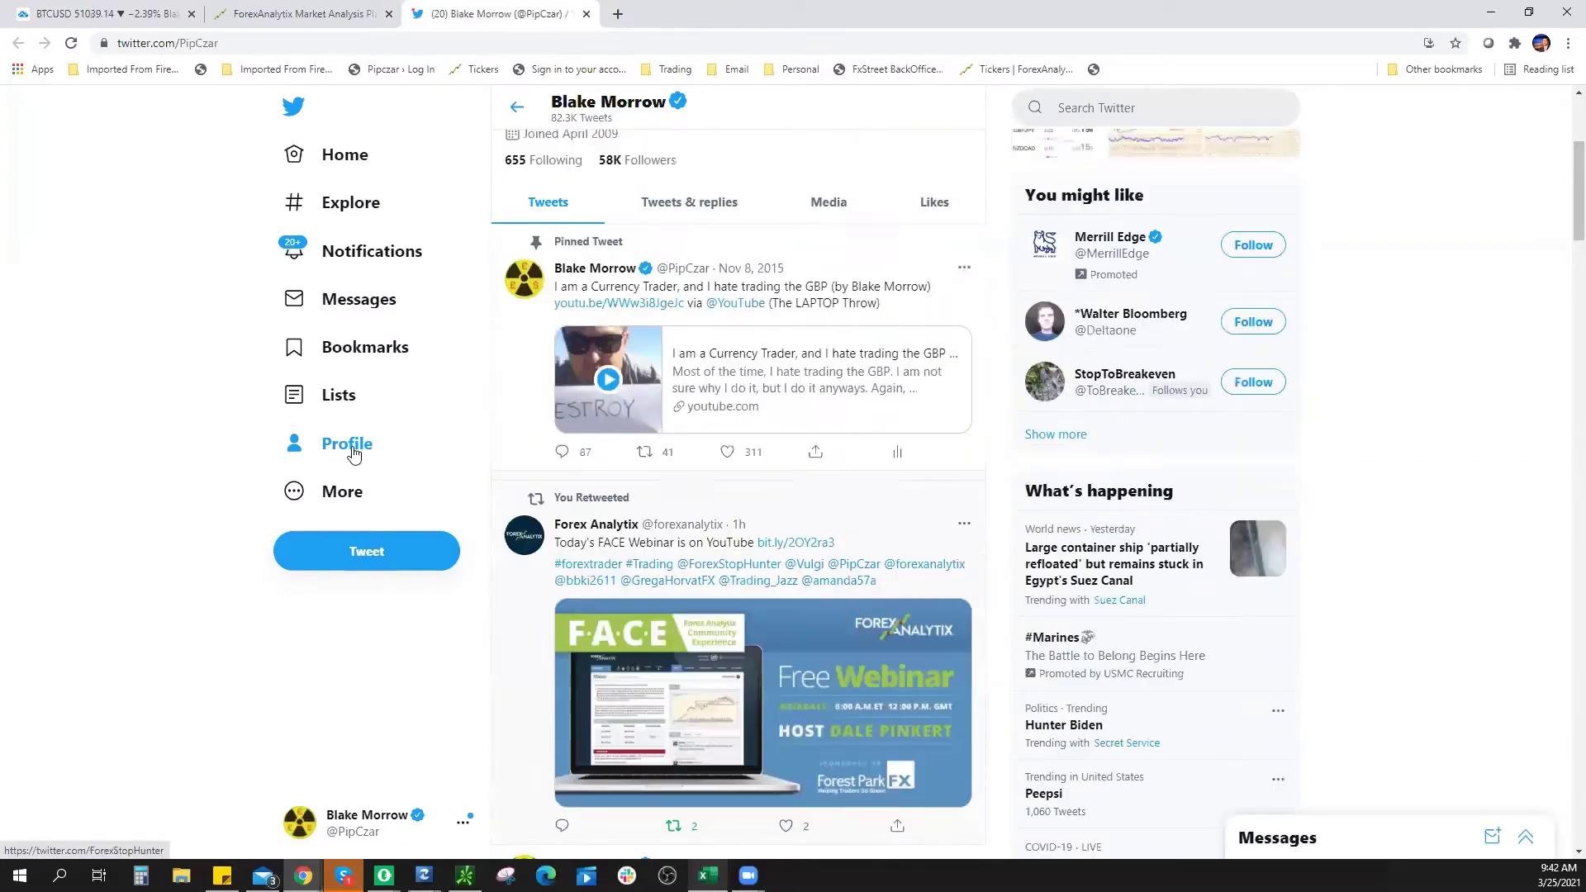
left_click(695, 205)
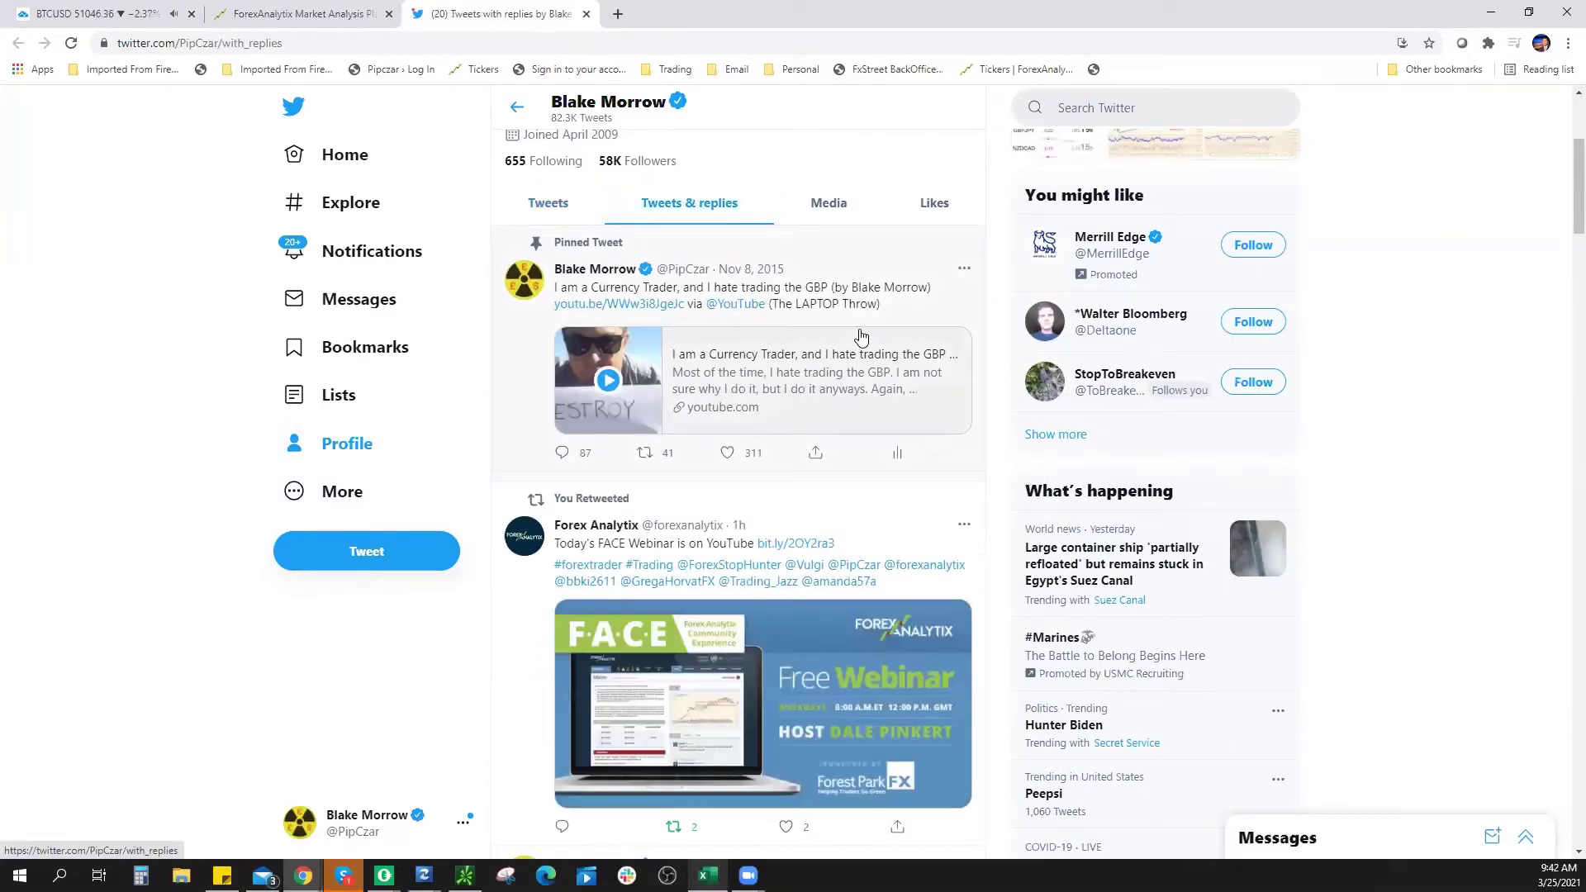
scroll(856, 347, "down", 20)
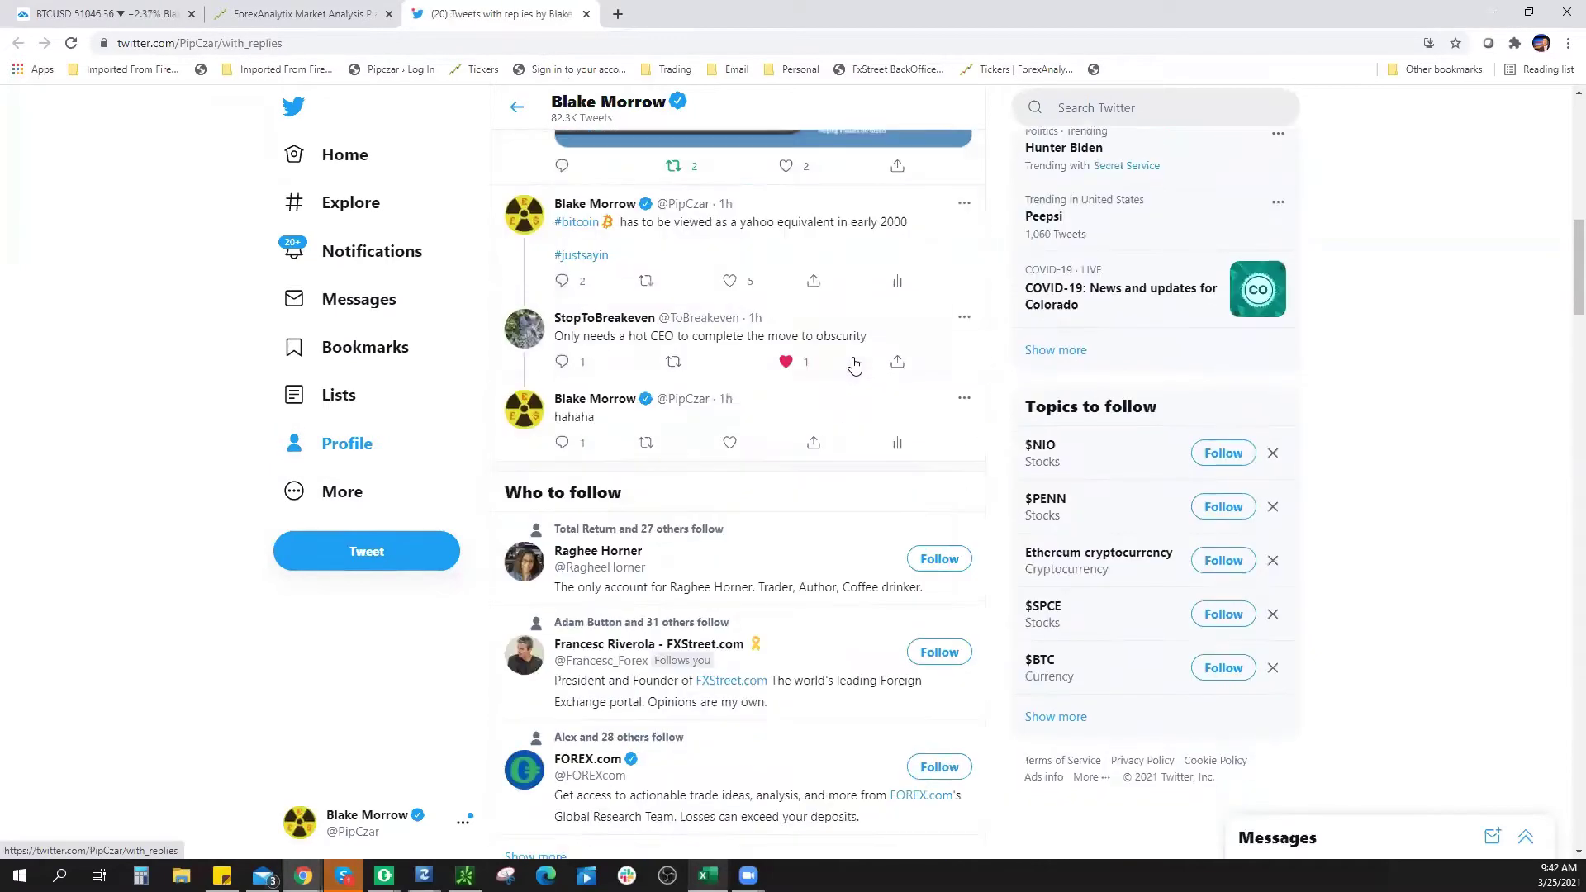
scroll(859, 363, "down", 20)
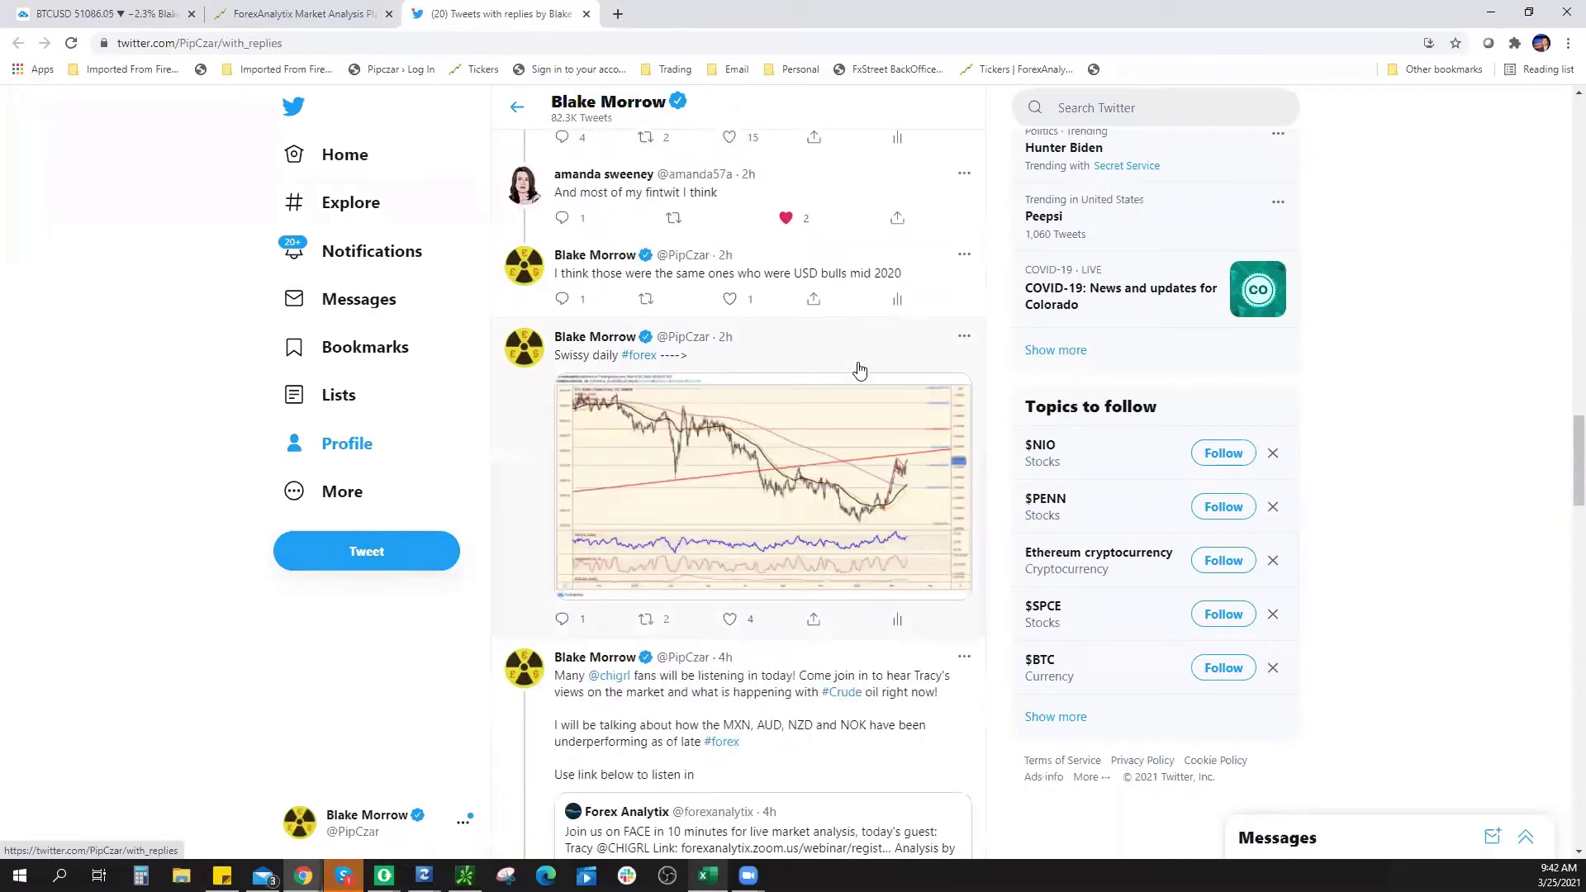
scroll(861, 369, "down", 20)
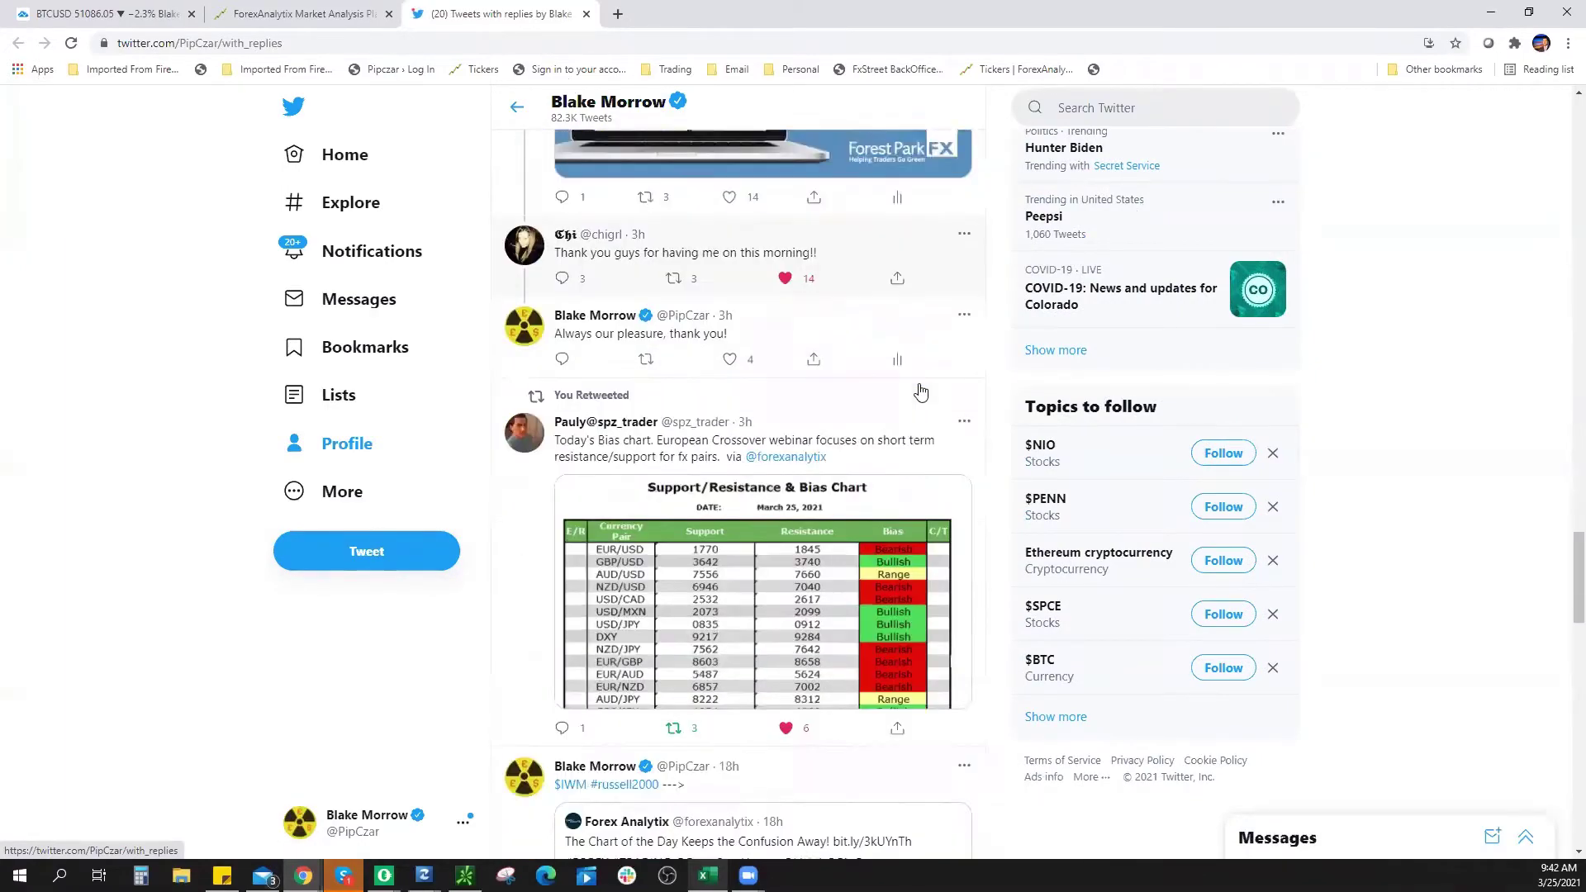
scroll(962, 393, "down", 15)
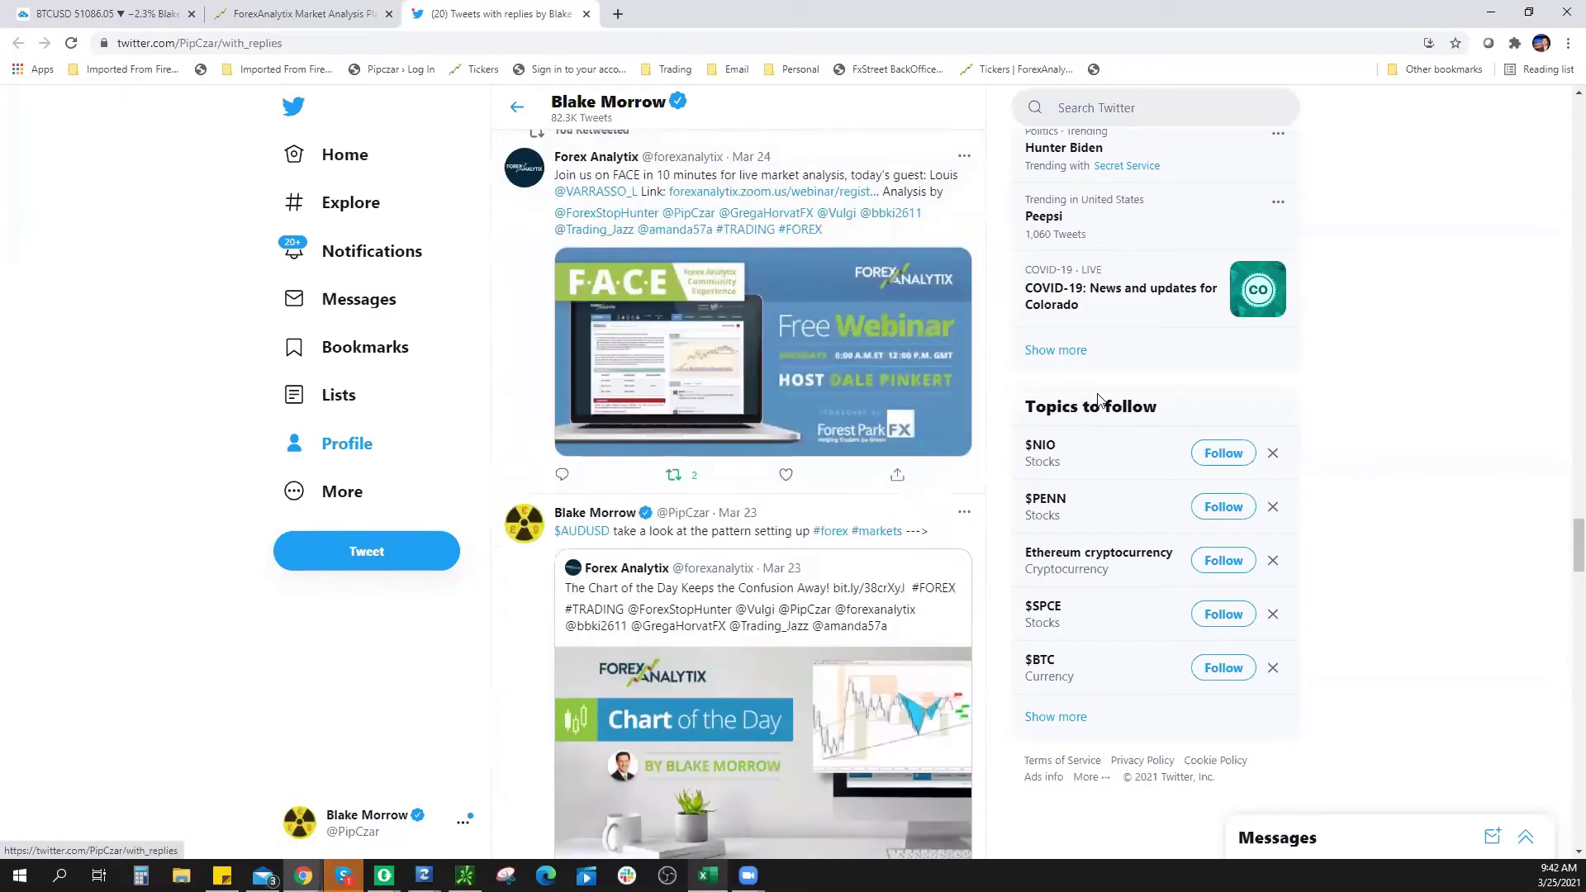
scroll(1441, 554, "down", 15)
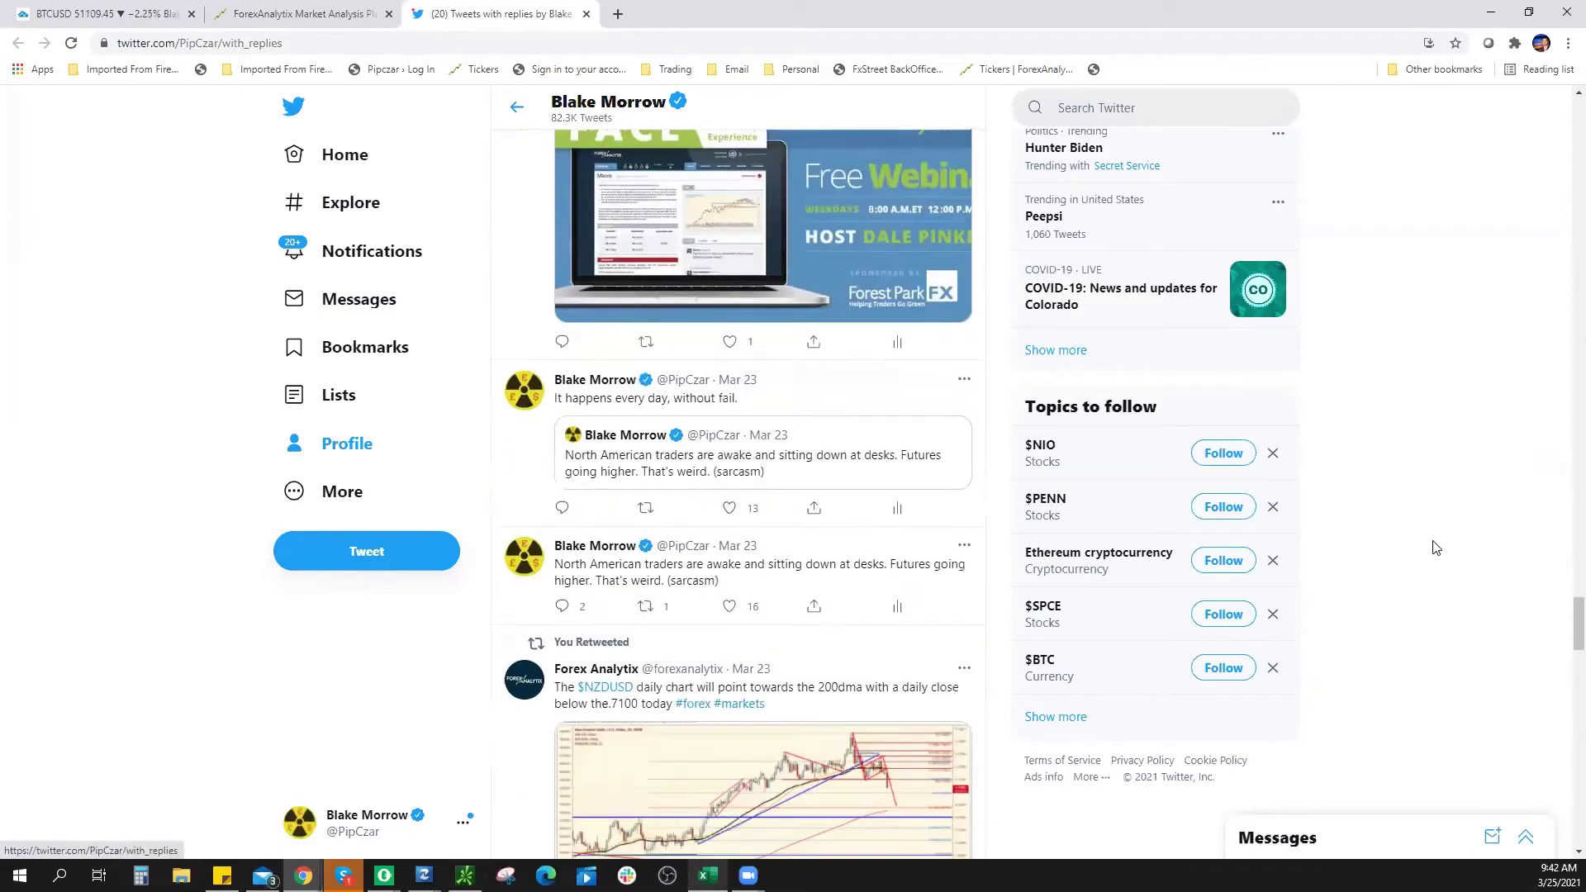
scroll(1440, 527, "down", 10)
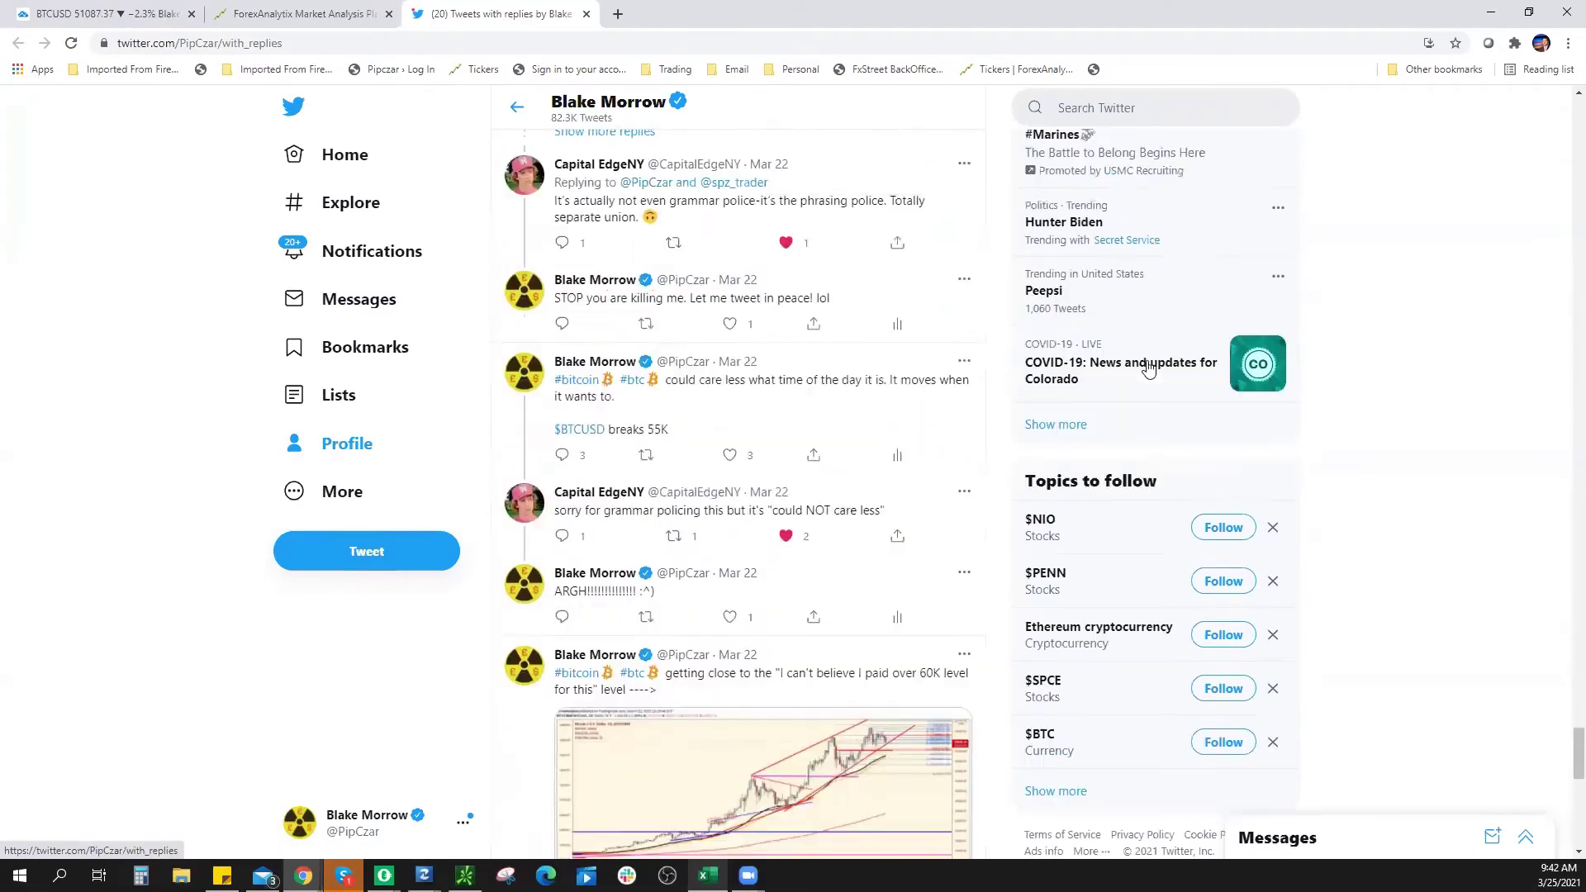
scroll(1143, 364, "up", 15)
scroll(927, 735, "down", 3)
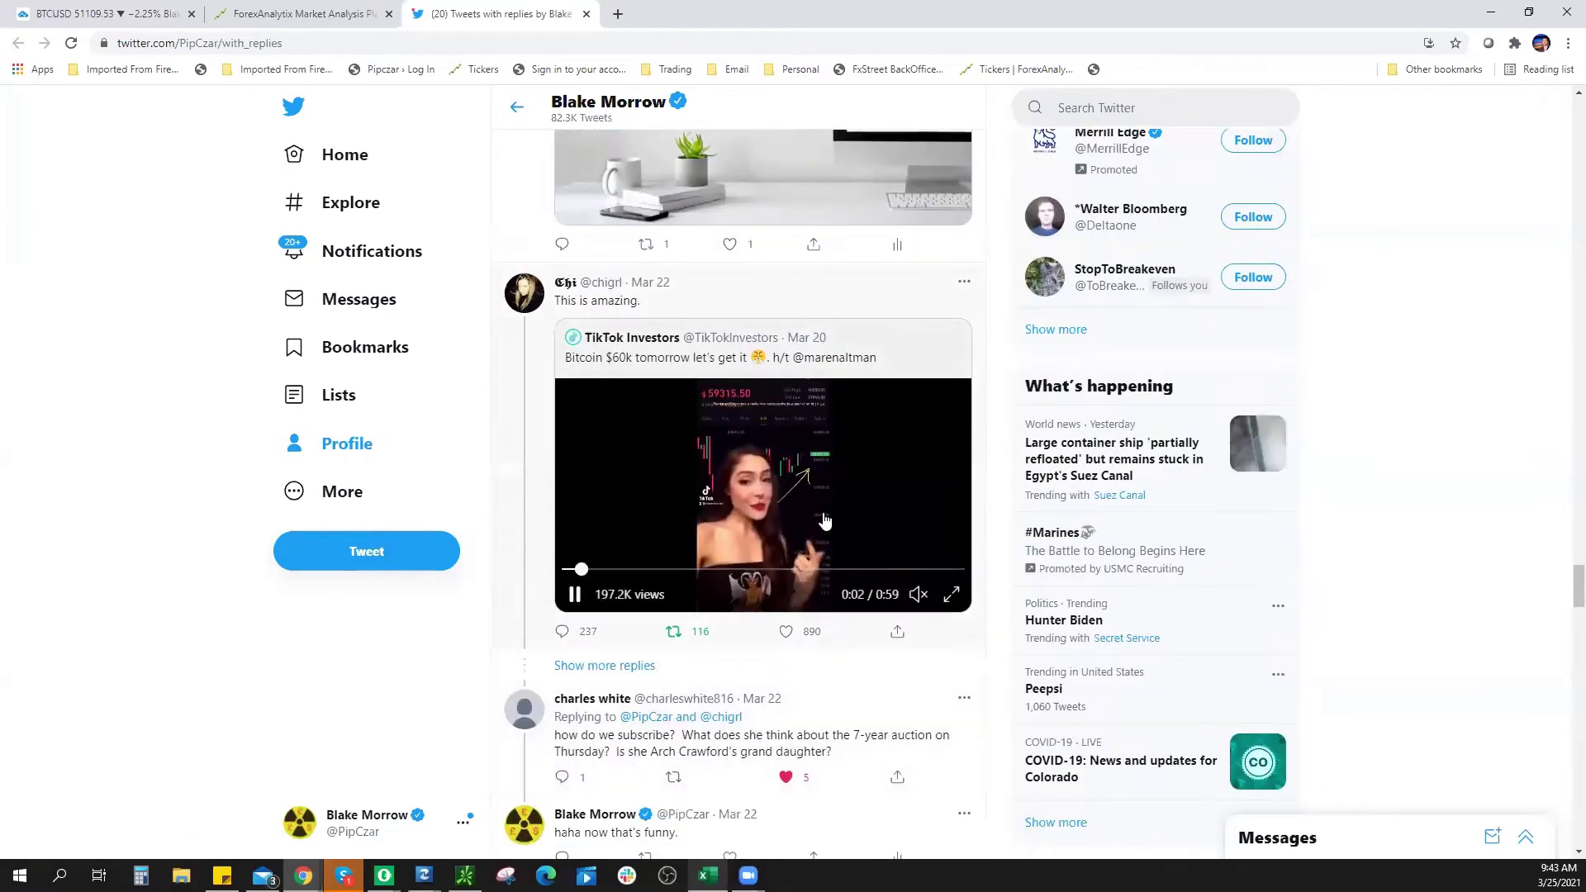
Unmute the quoted TikTok Bitcoin $60k video and let it play.
left_click(919, 595)
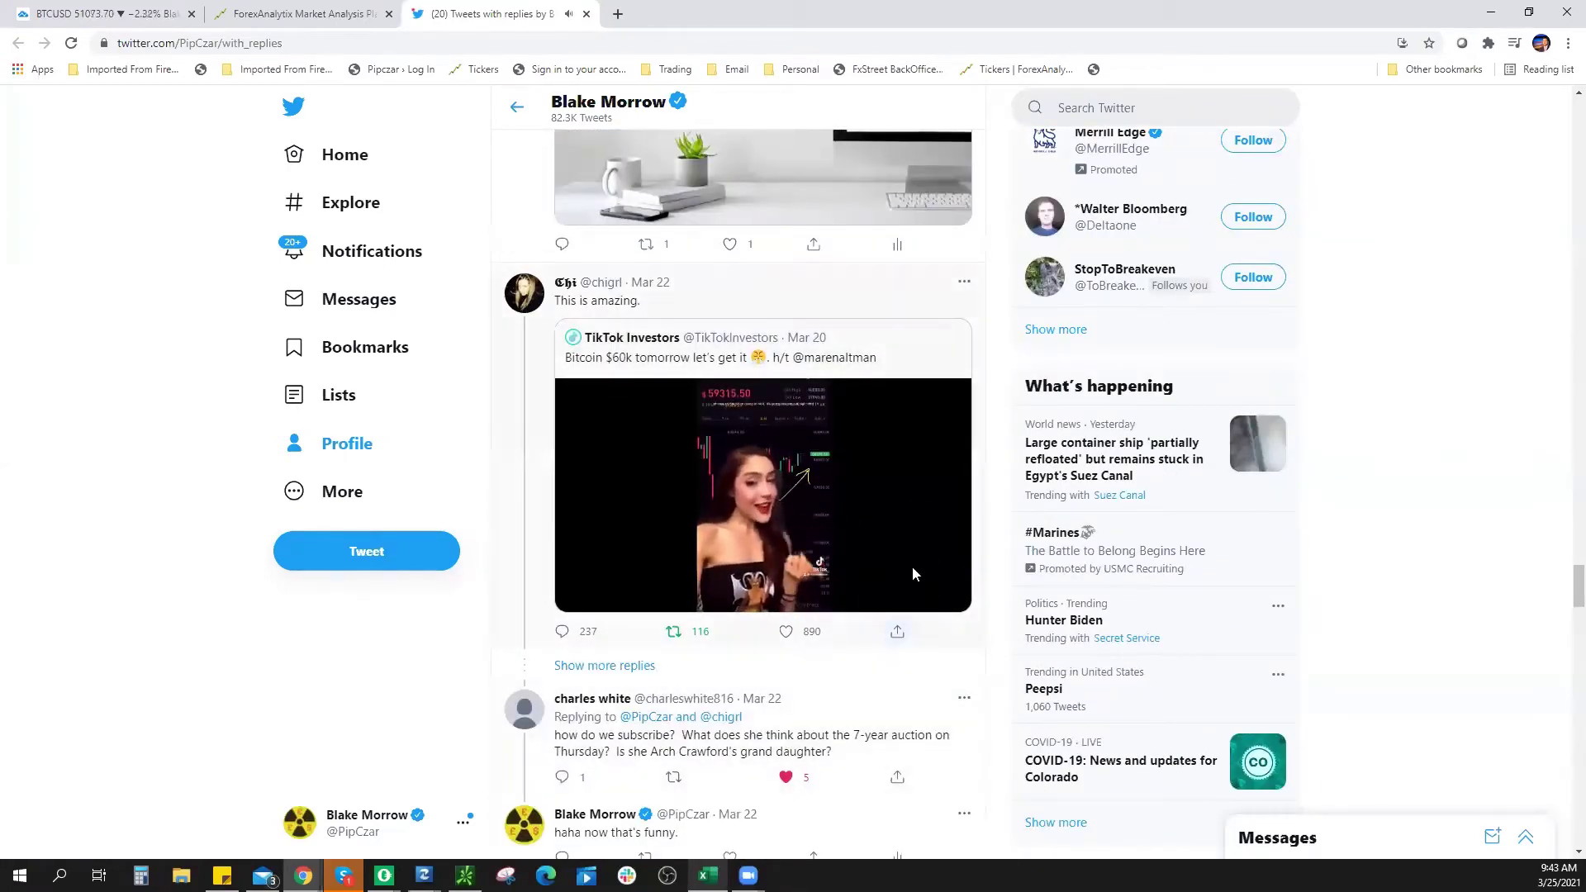
mouse_move(918, 594)
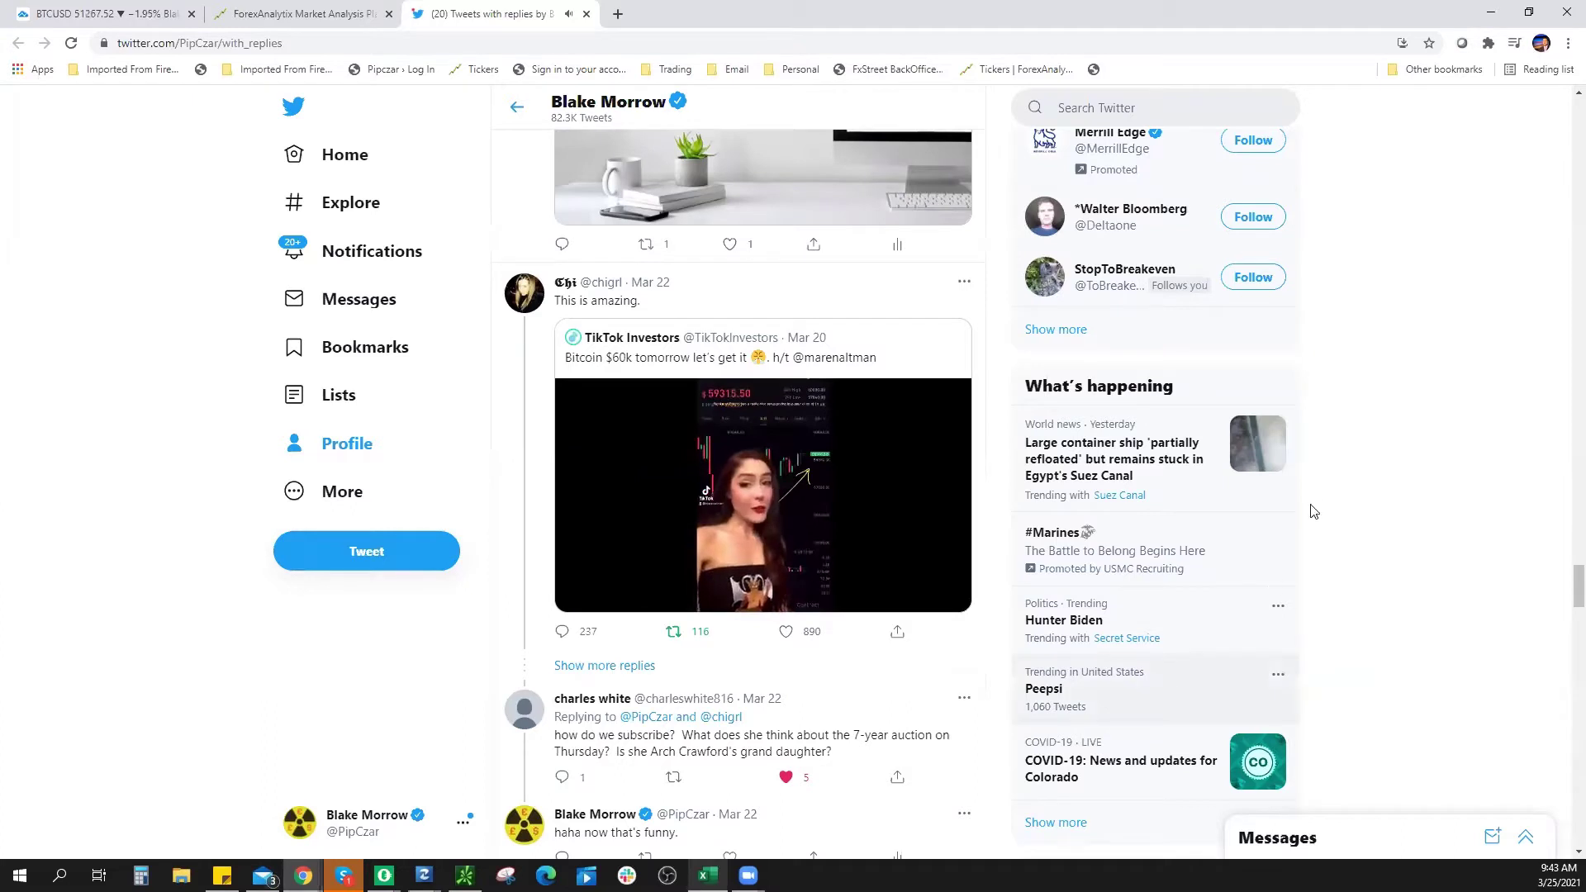
mouse_move(811, 538)
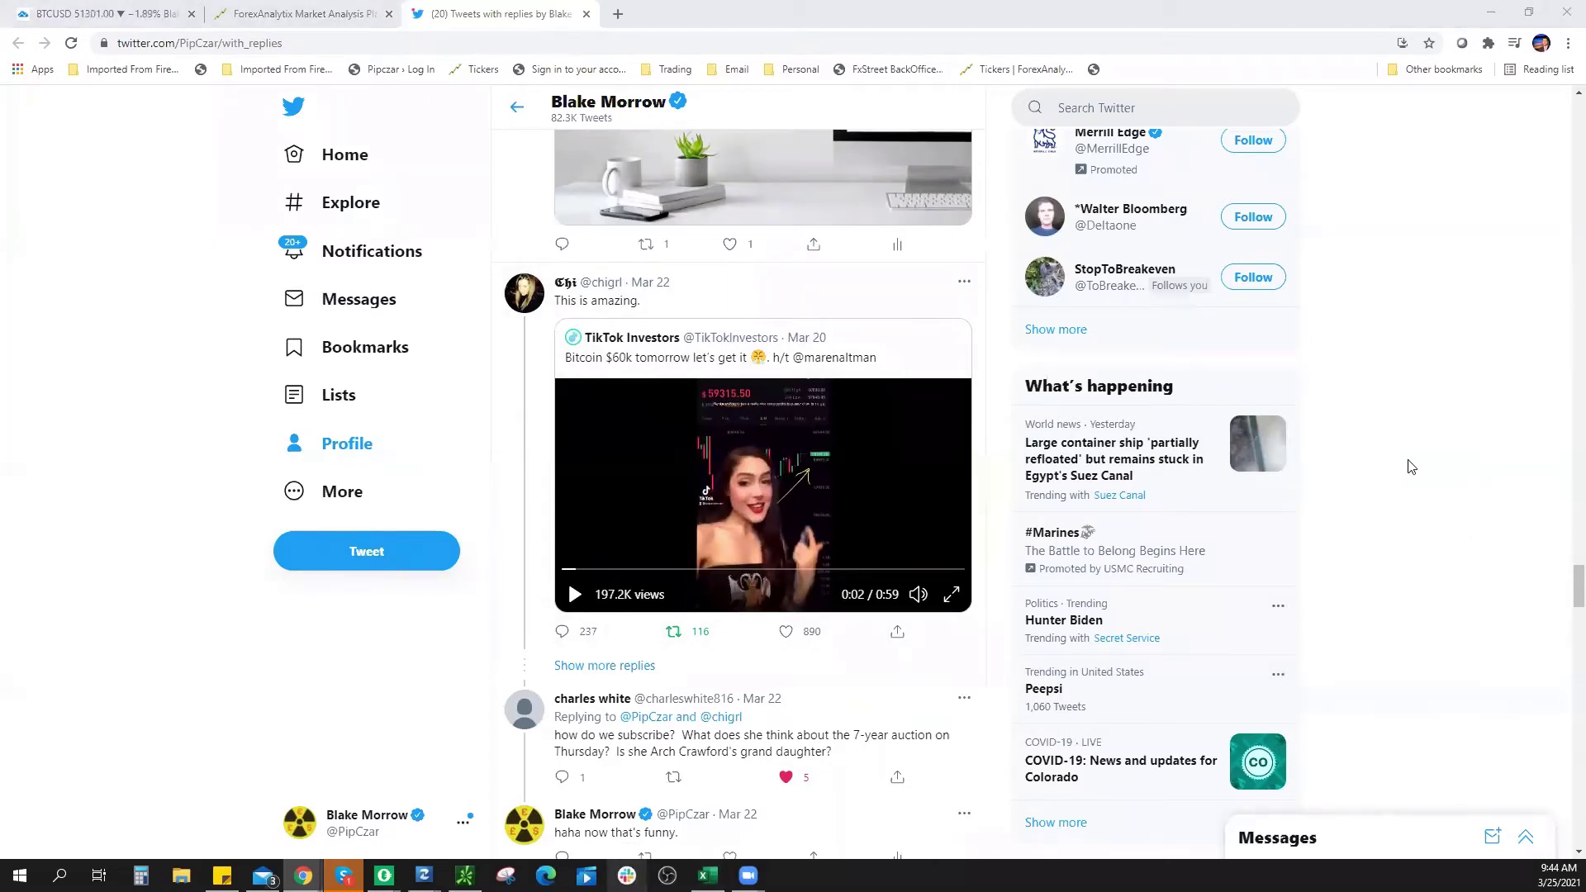
Scroll the timeline back to the Mar 15 tweet quoting the Bitcoin 127% extension chart.
scroll(1467, 401, "down", 15)
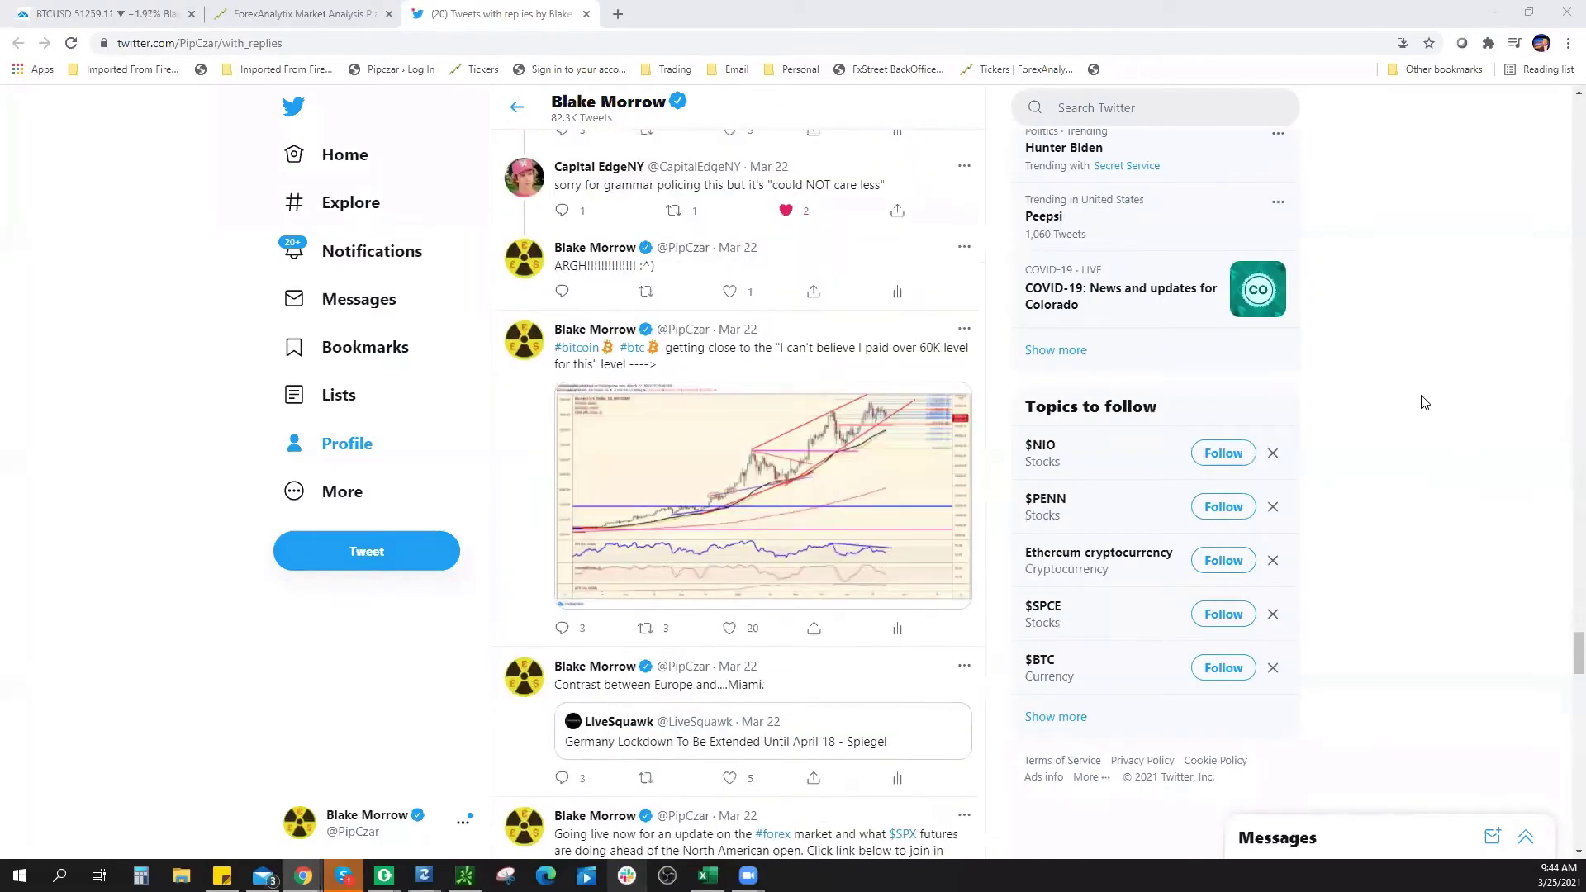
scroll(1424, 402, "down", 1)
scroll(1414, 413, "down", 20)
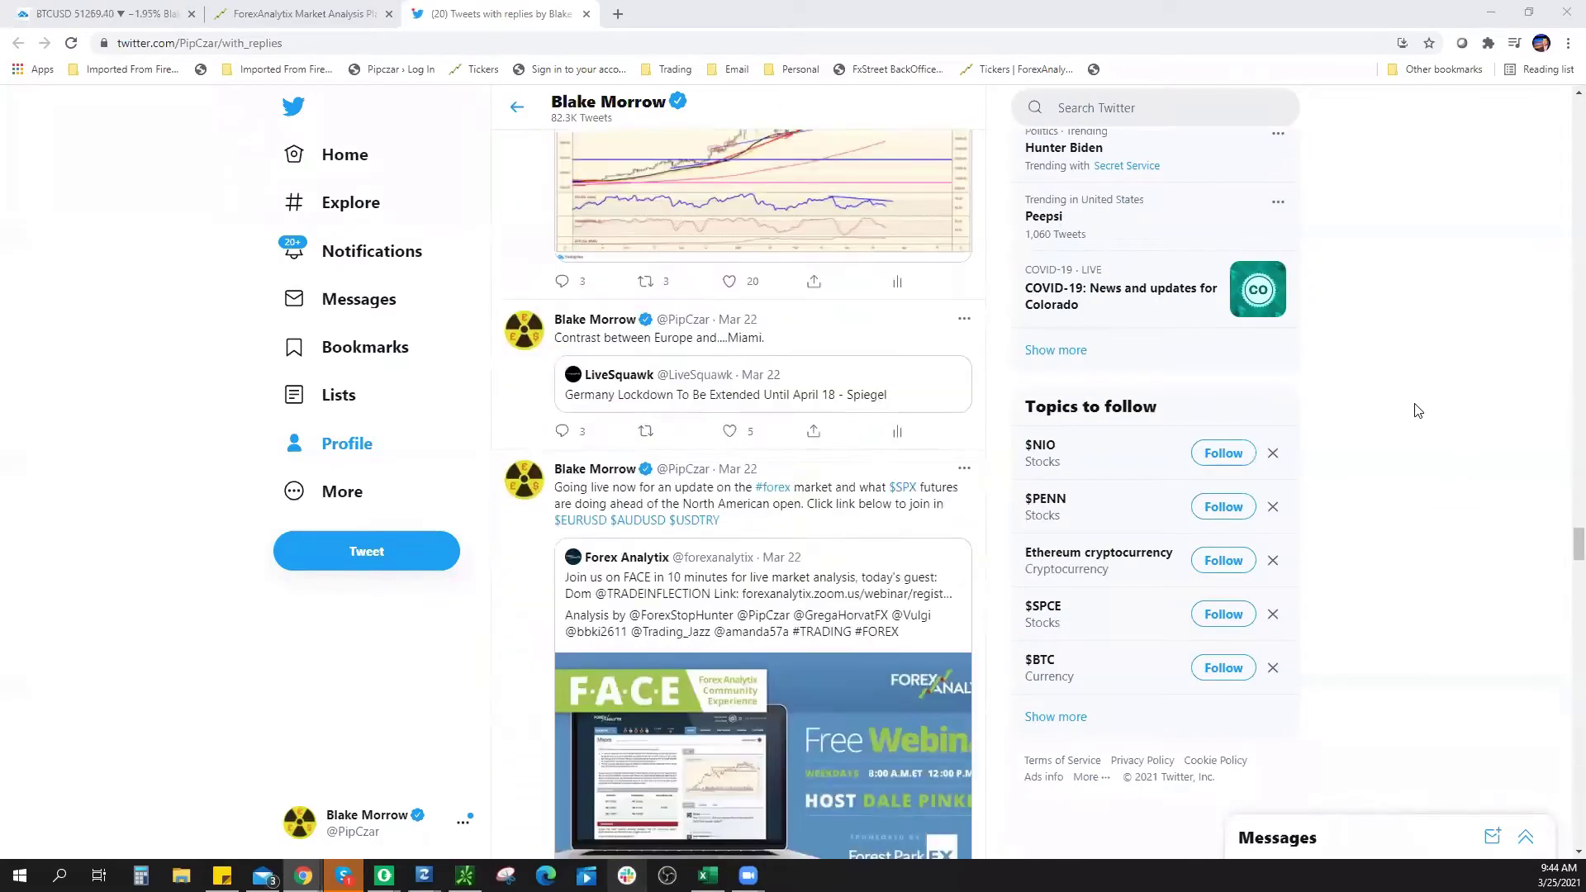
scroll(1398, 461, "down", 20)
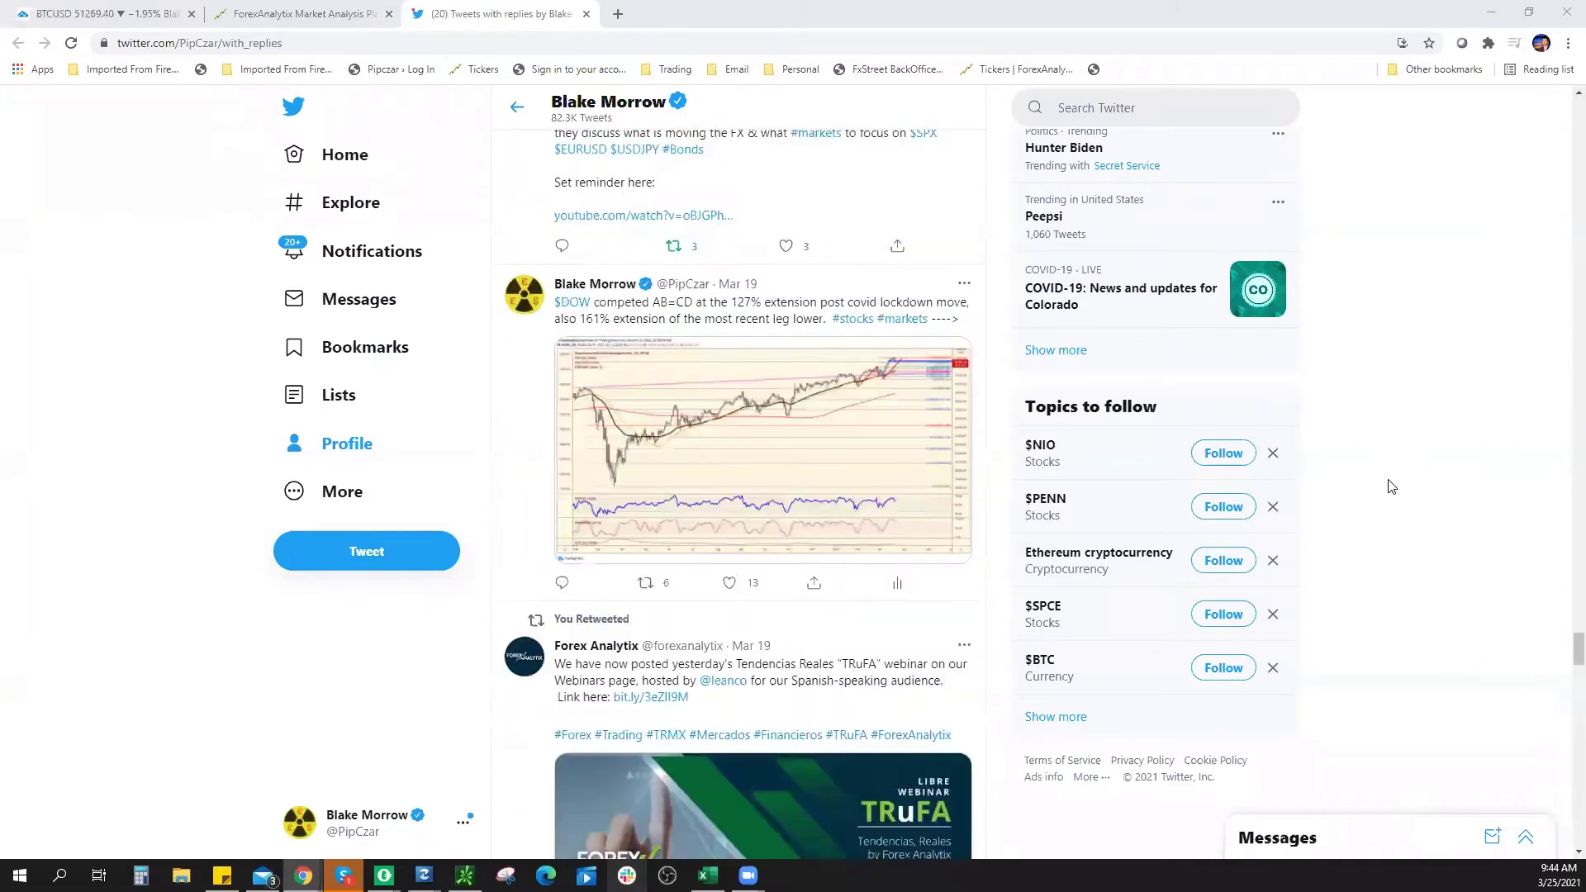
scroll(1386, 498, "down", 15)
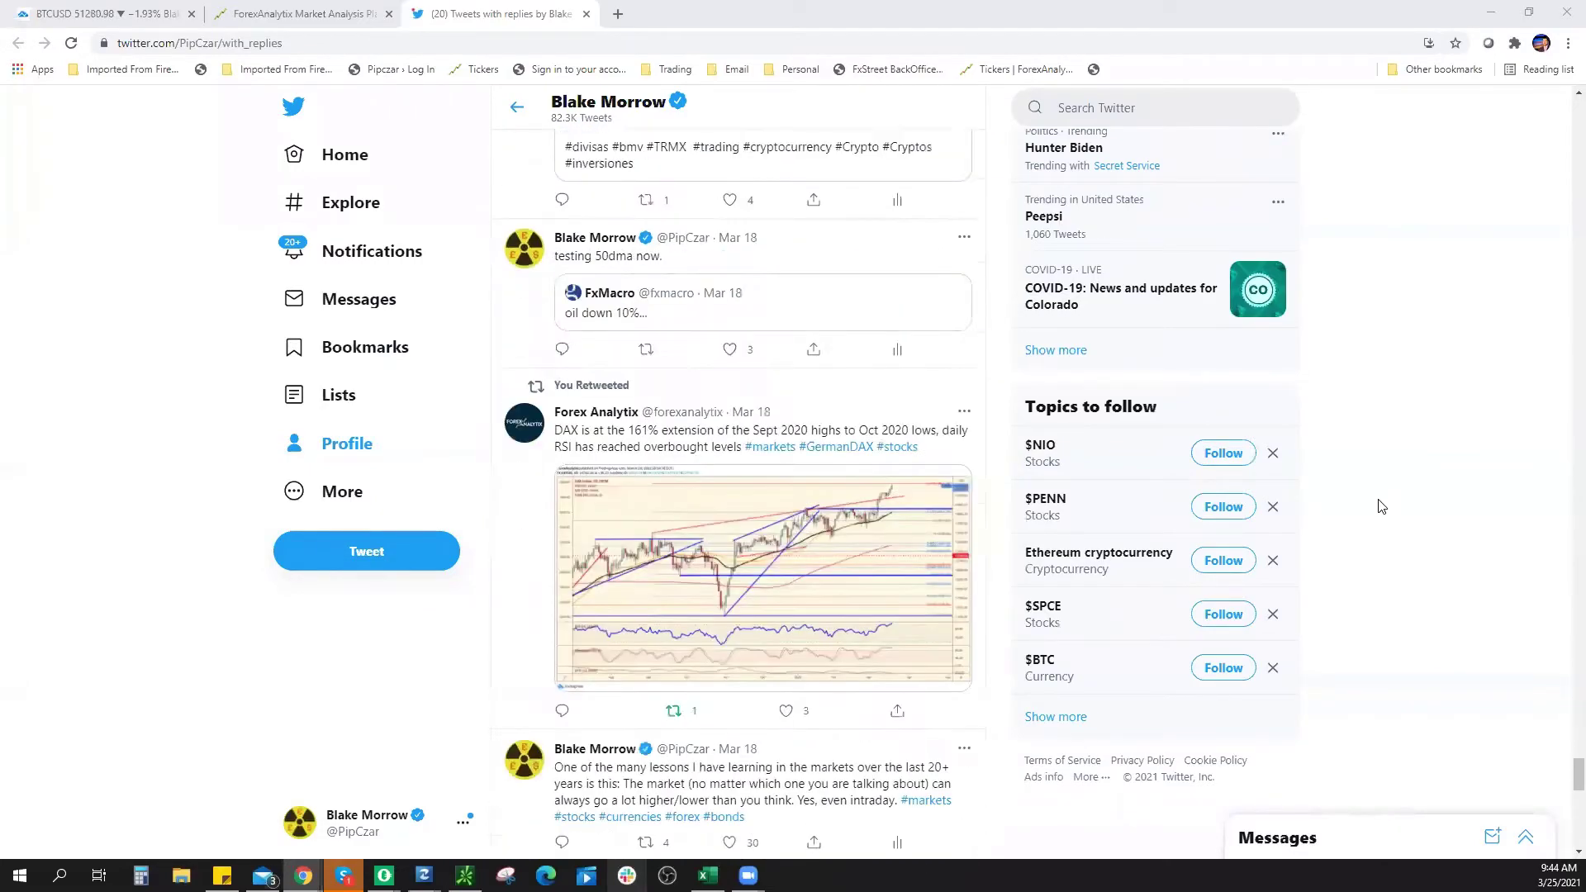
scroll(1355, 432, "up", 5)
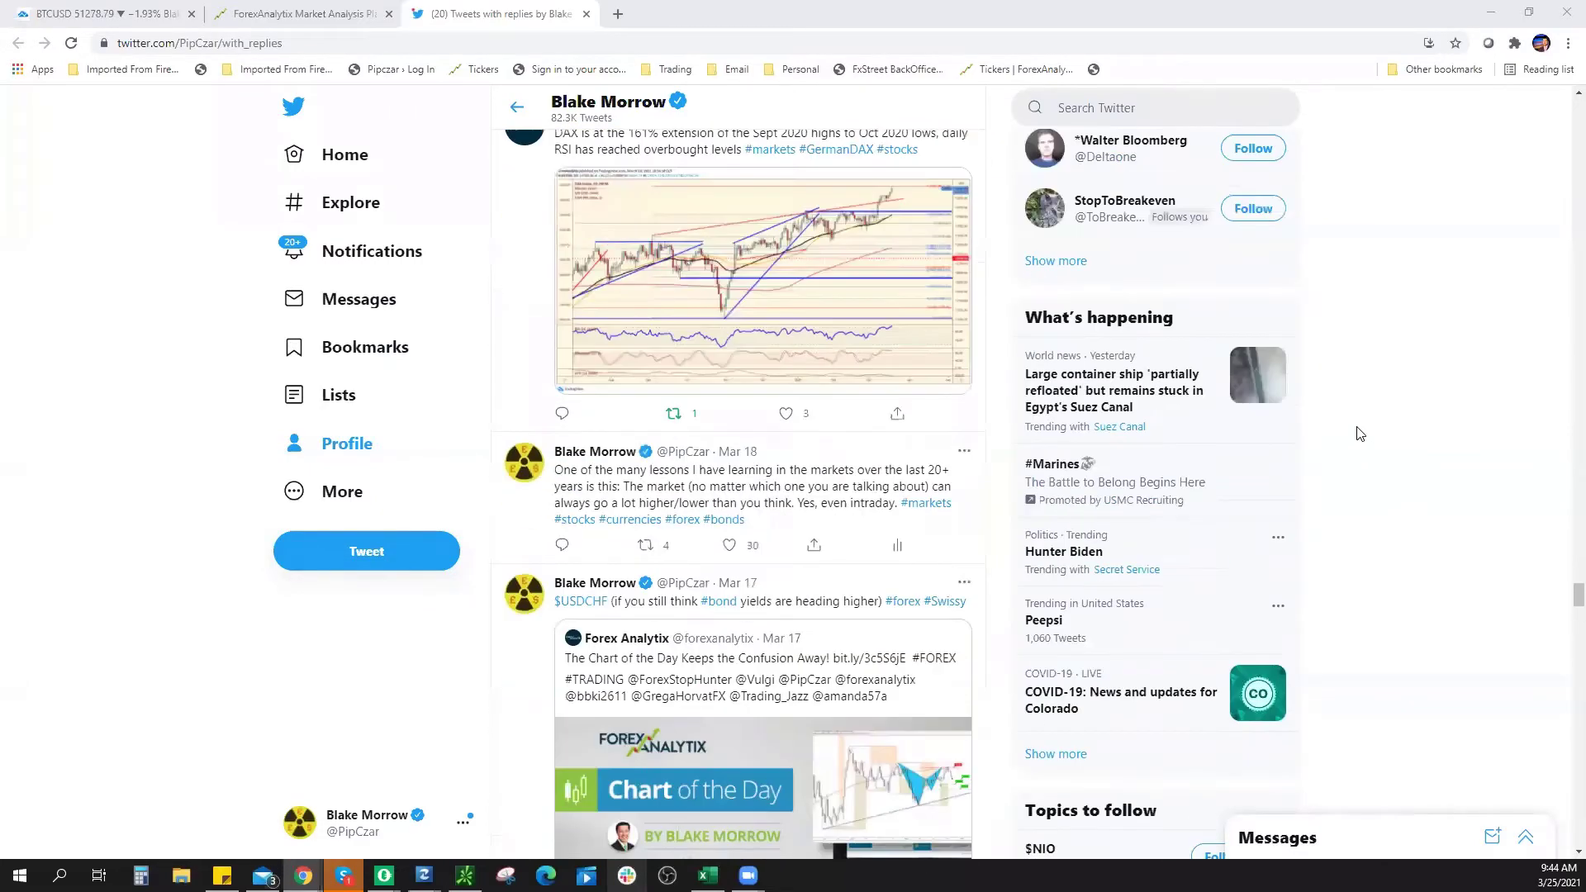
scroll(1349, 454, "down", 9)
scroll(1367, 492, "down", 15)
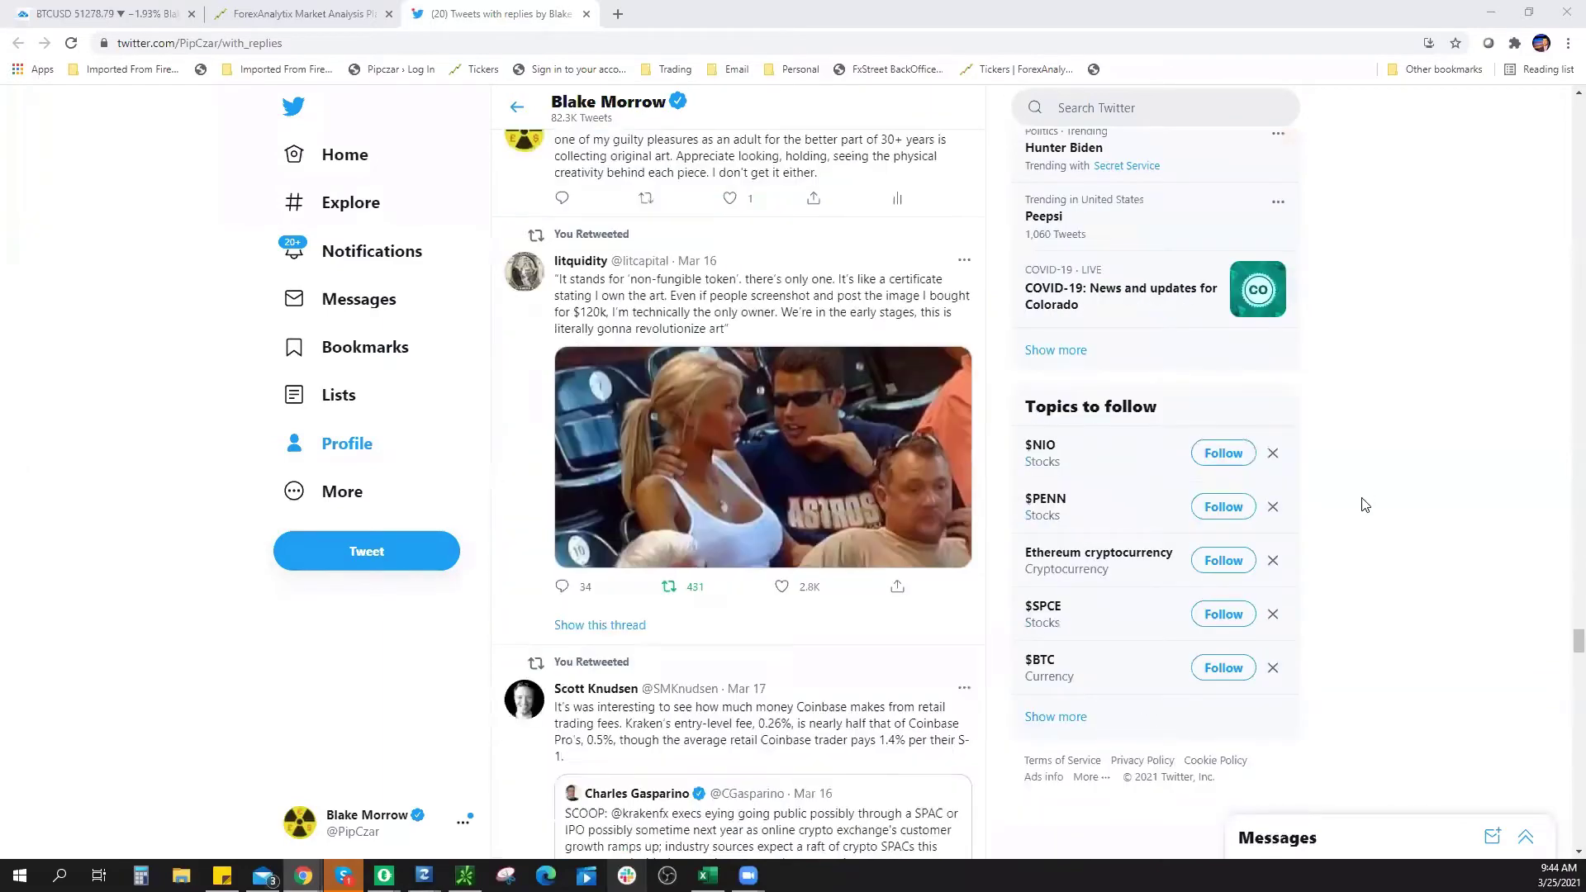
scroll(1366, 505, "down", 12)
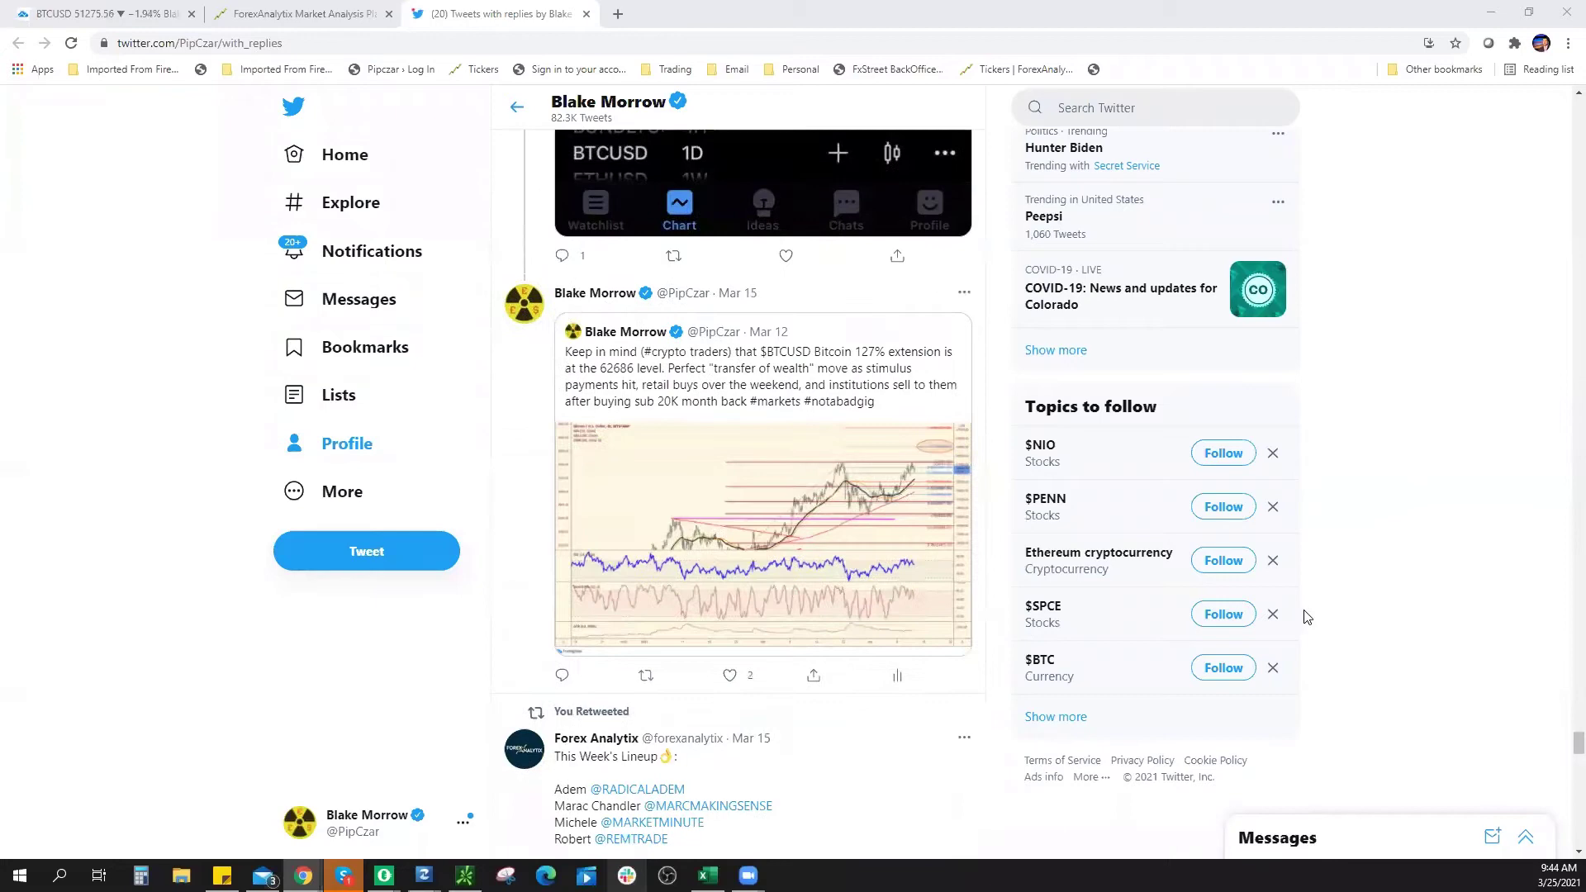
Open the Mar 12 bitcoin 127% extension tweet, highlight 'transfer of wealth', then return to TradingView.
left_click(889, 384)
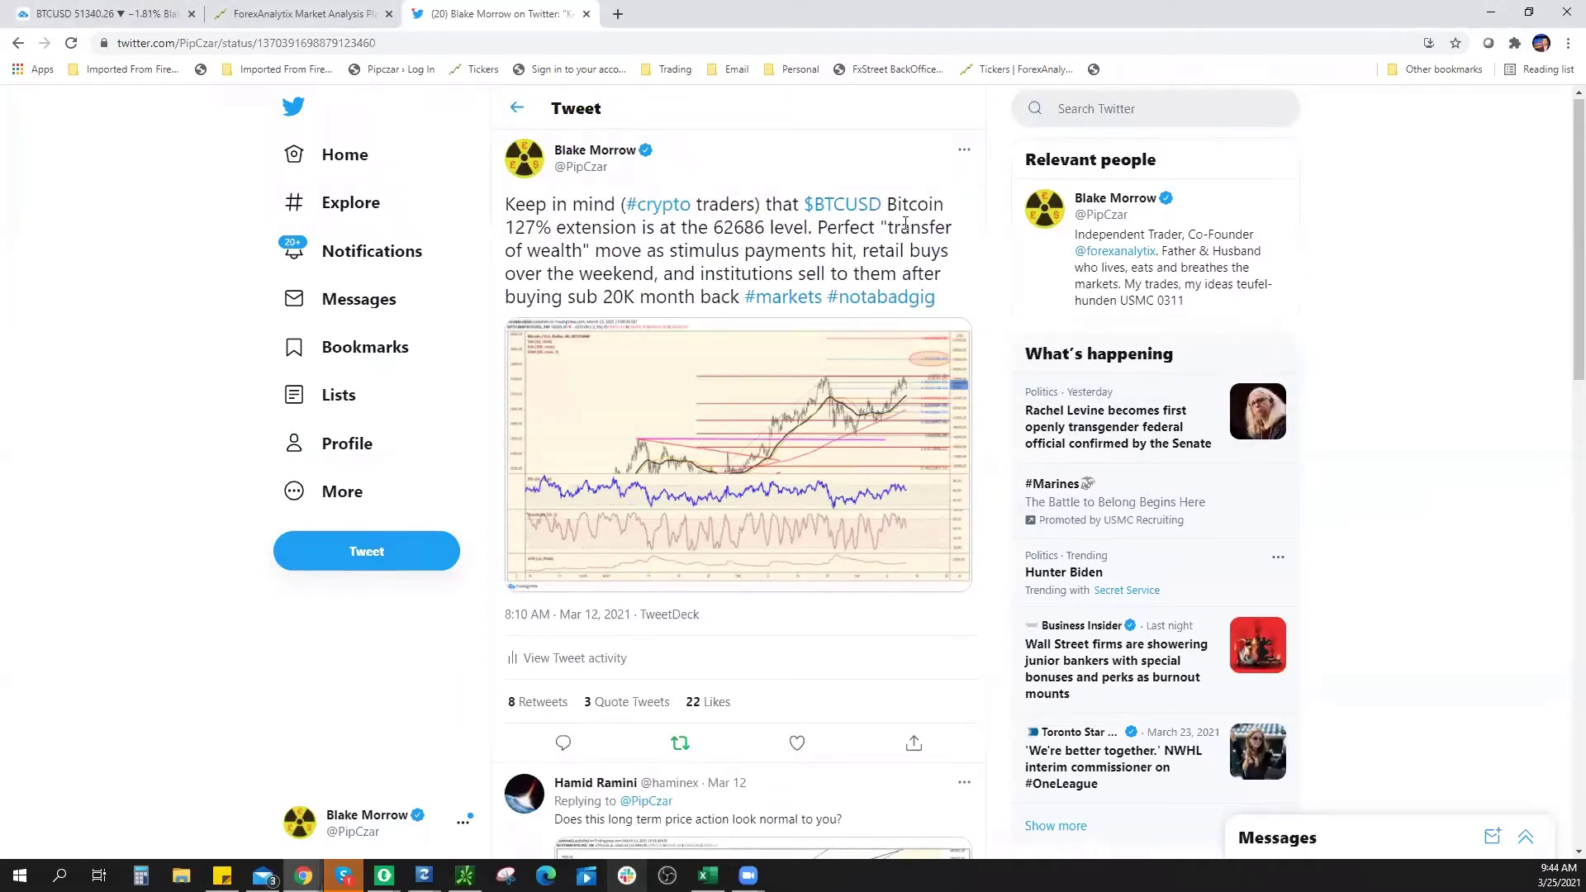
left_click_drag(884, 242, 603, 257)
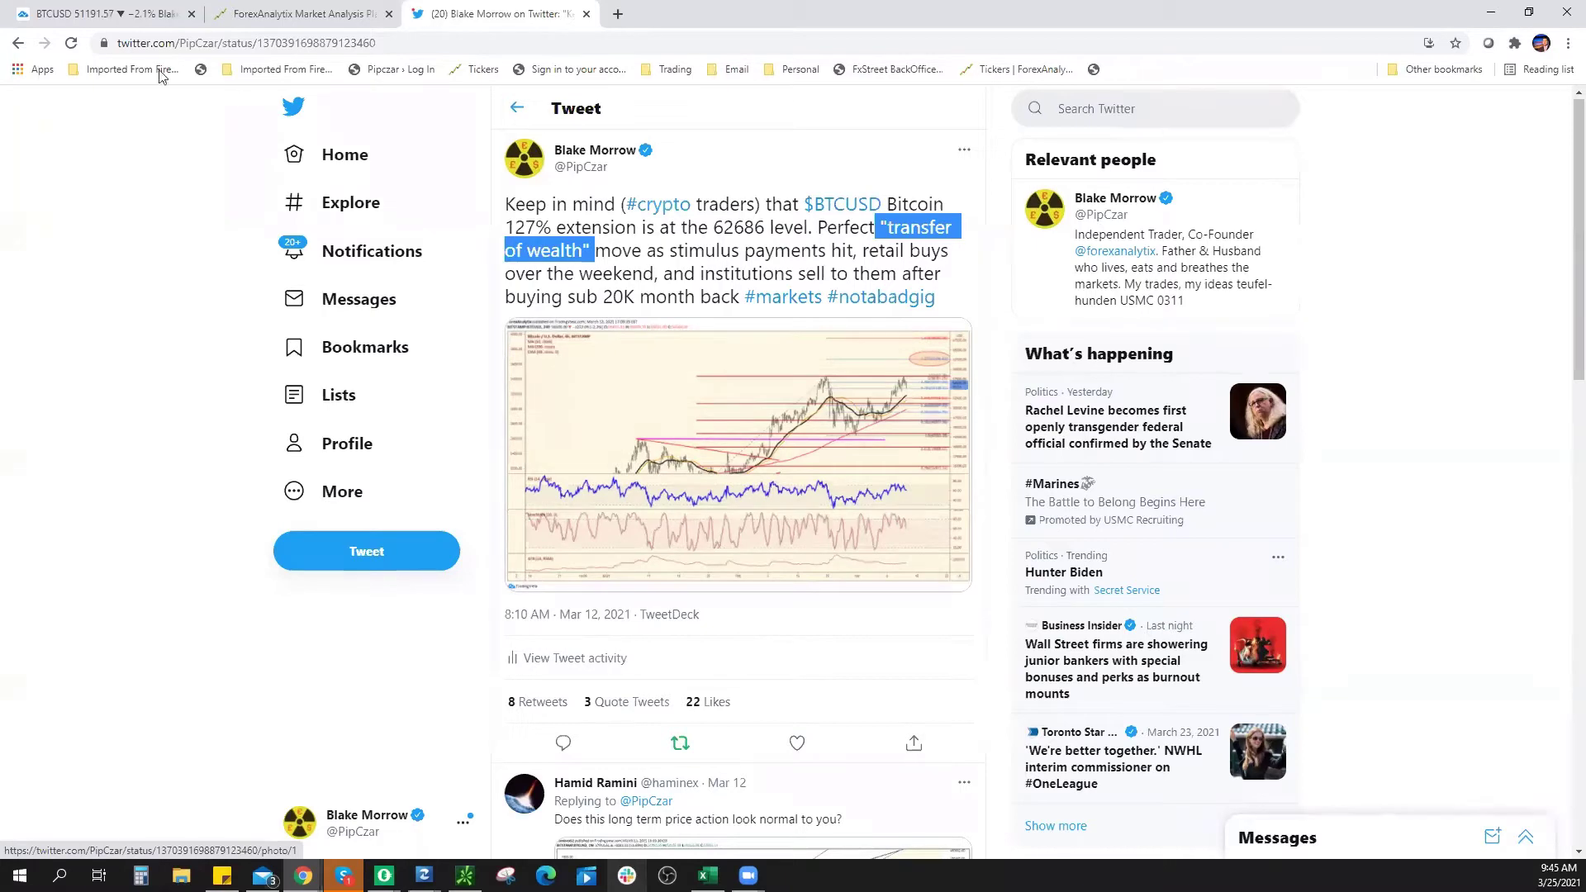
key("ctrl+1")
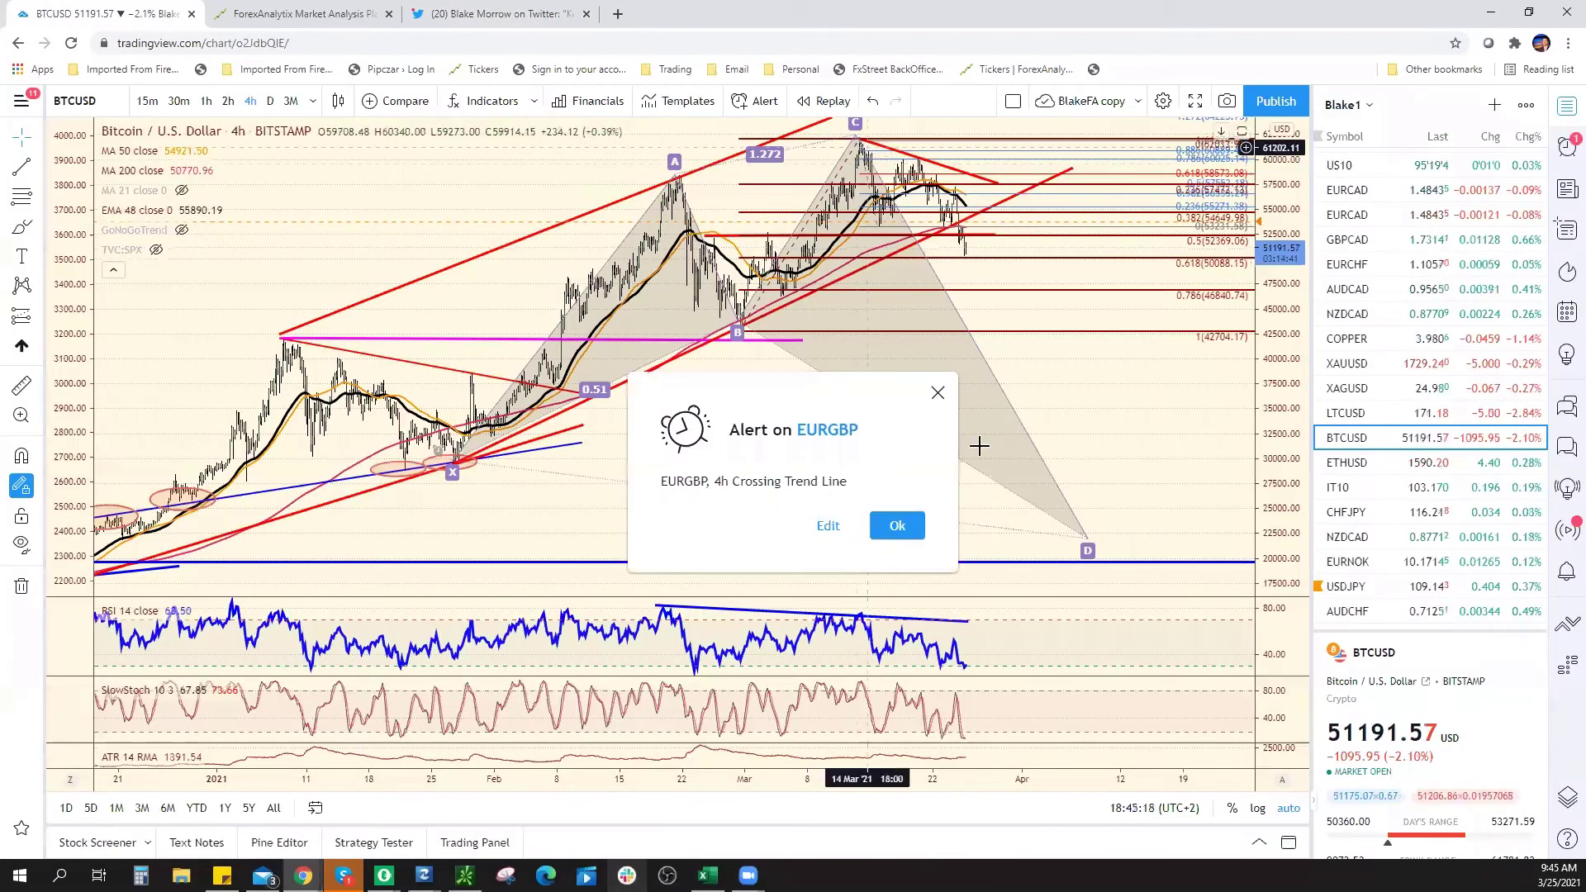
Dismiss the EURGBP alert and bring back the Mar 12 tweet on Bitcoin's 127% extension at 62686.
key("Escape")
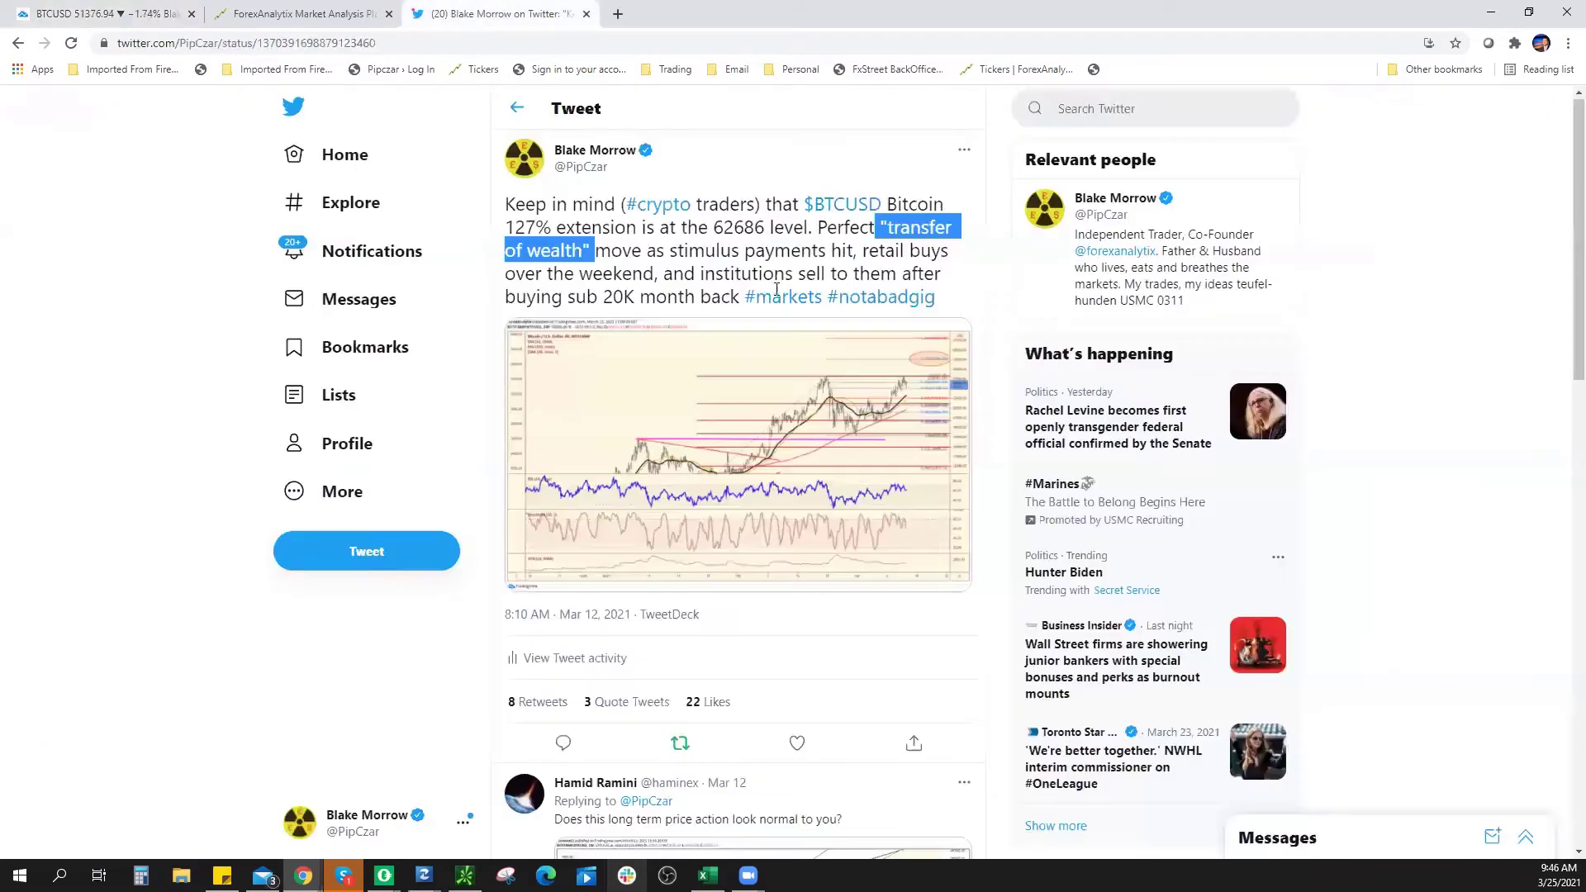
left_click(496, 14)
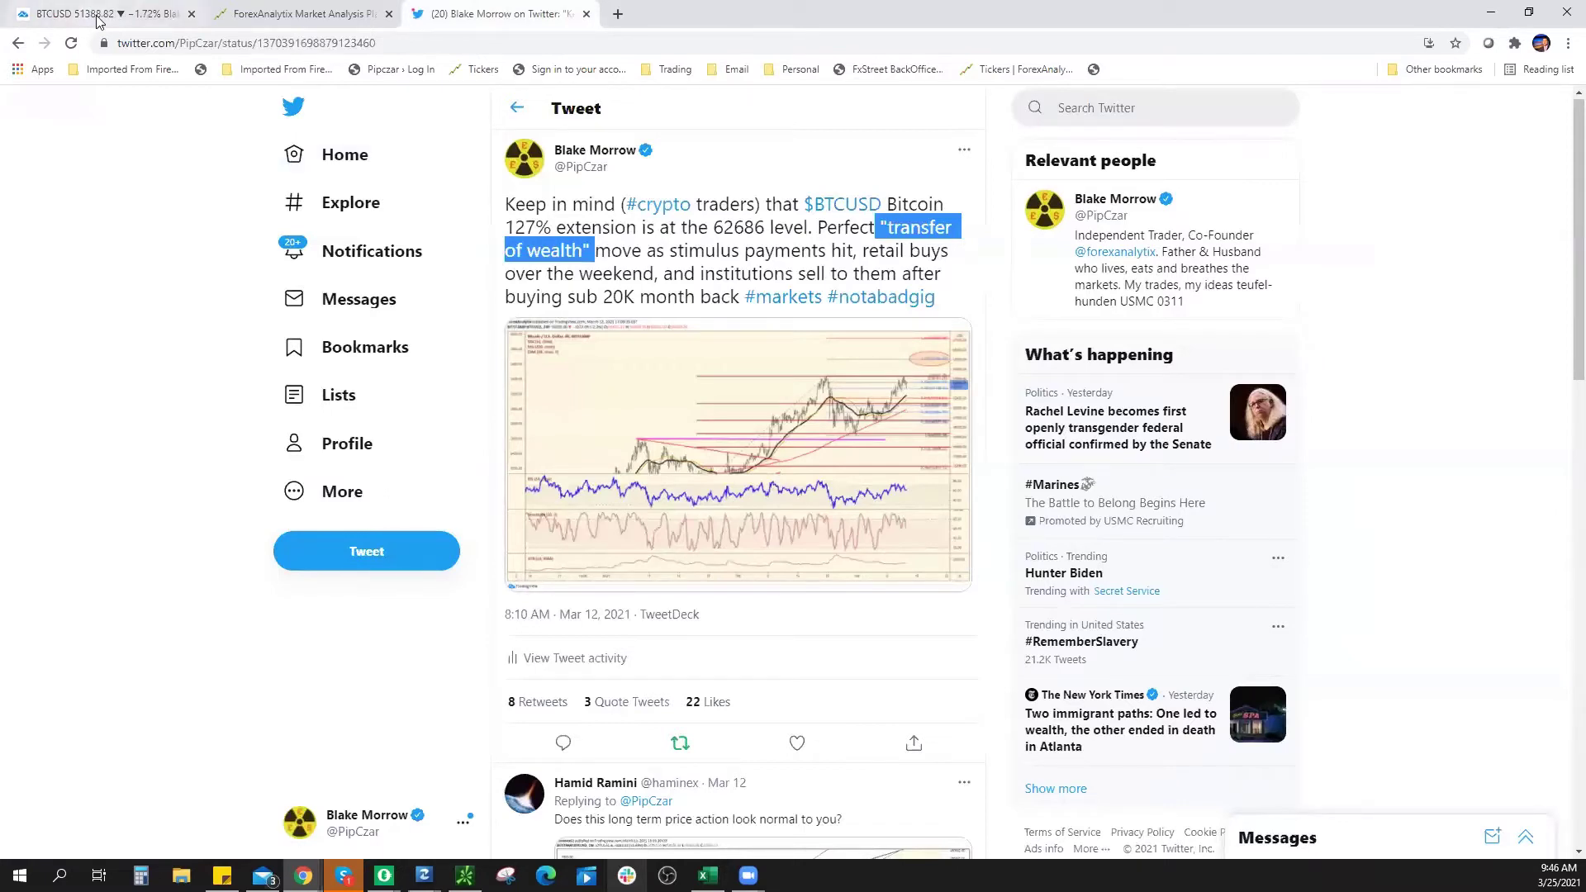
Switch back to the BTCUSD 4-hour chart showing the XABCD harmonic pattern.
key("ctrl+1")
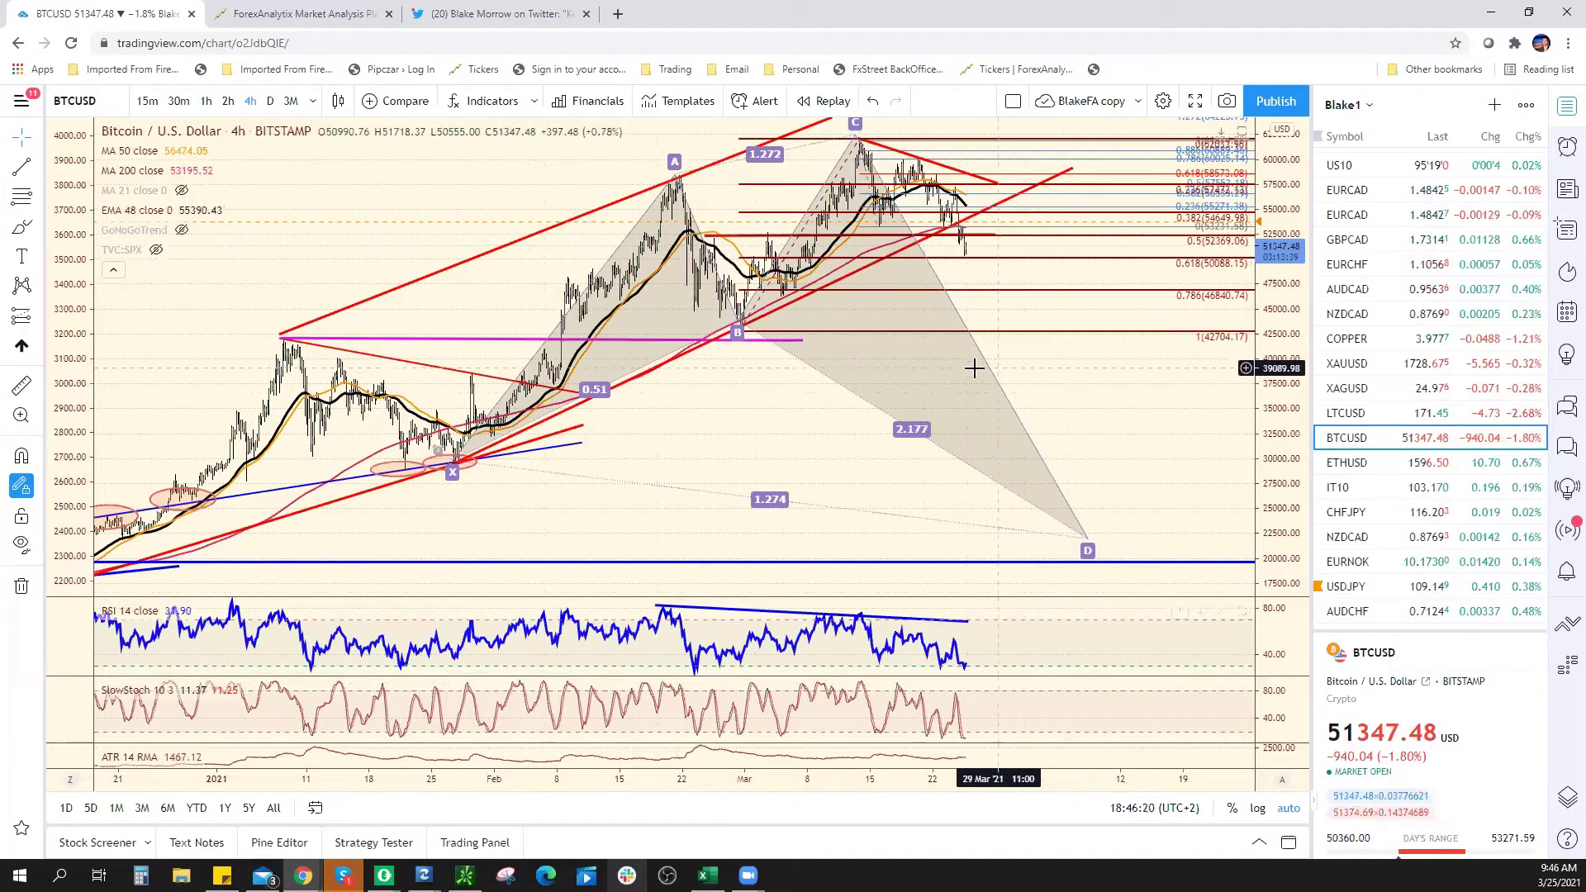
Close the Twitter tweet page, leaving only the chart and ForexAnalytix dashboard open.
scroll(1181, 476, "down", 3)
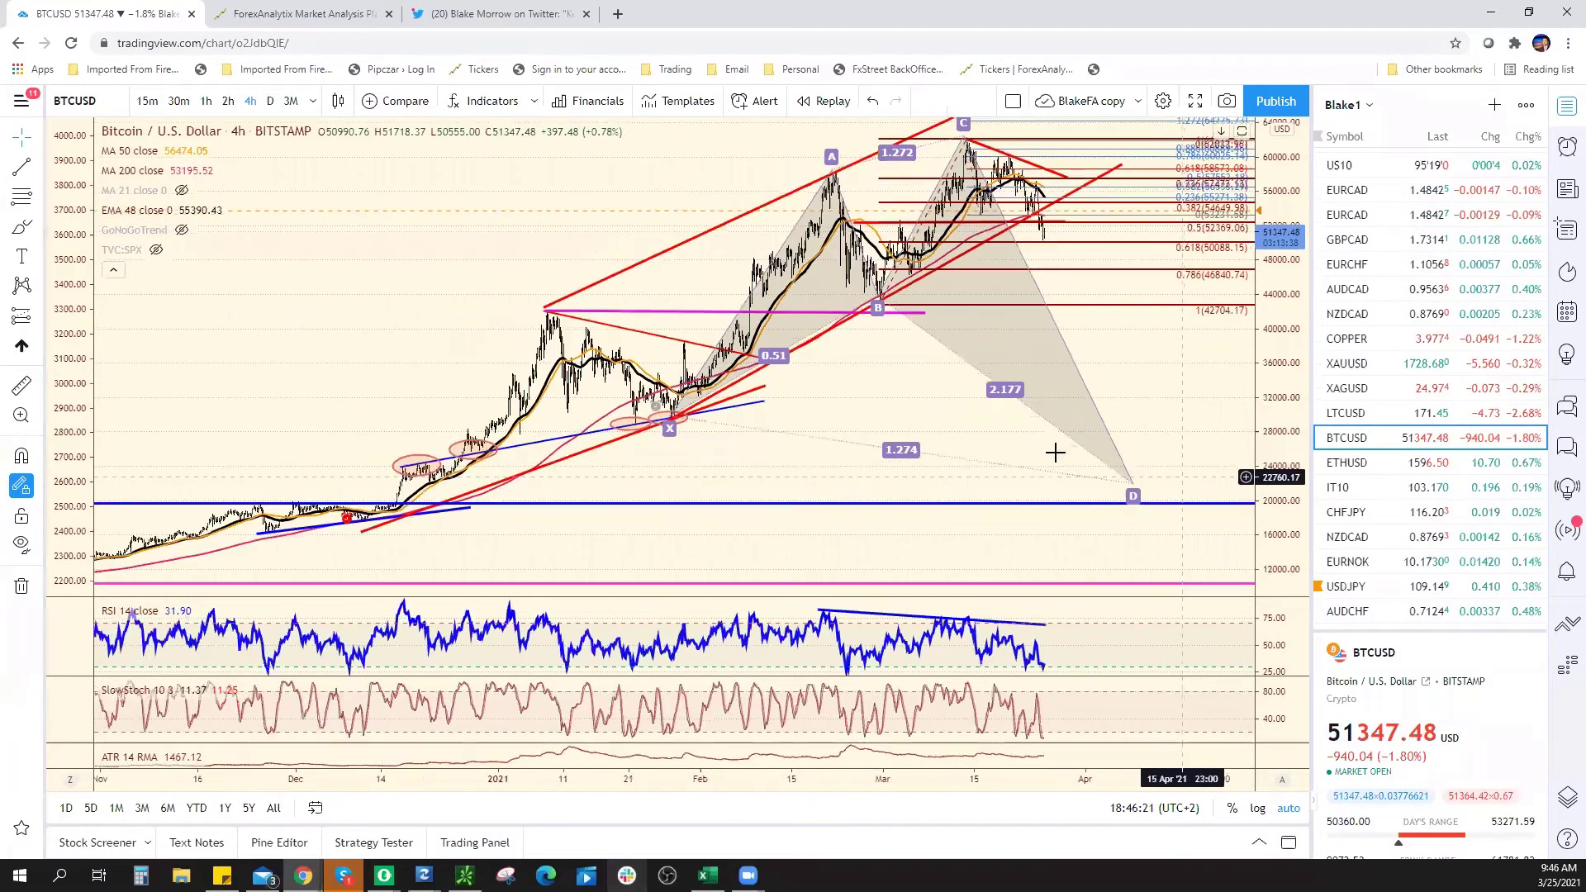
scroll(1070, 453, "up", 3)
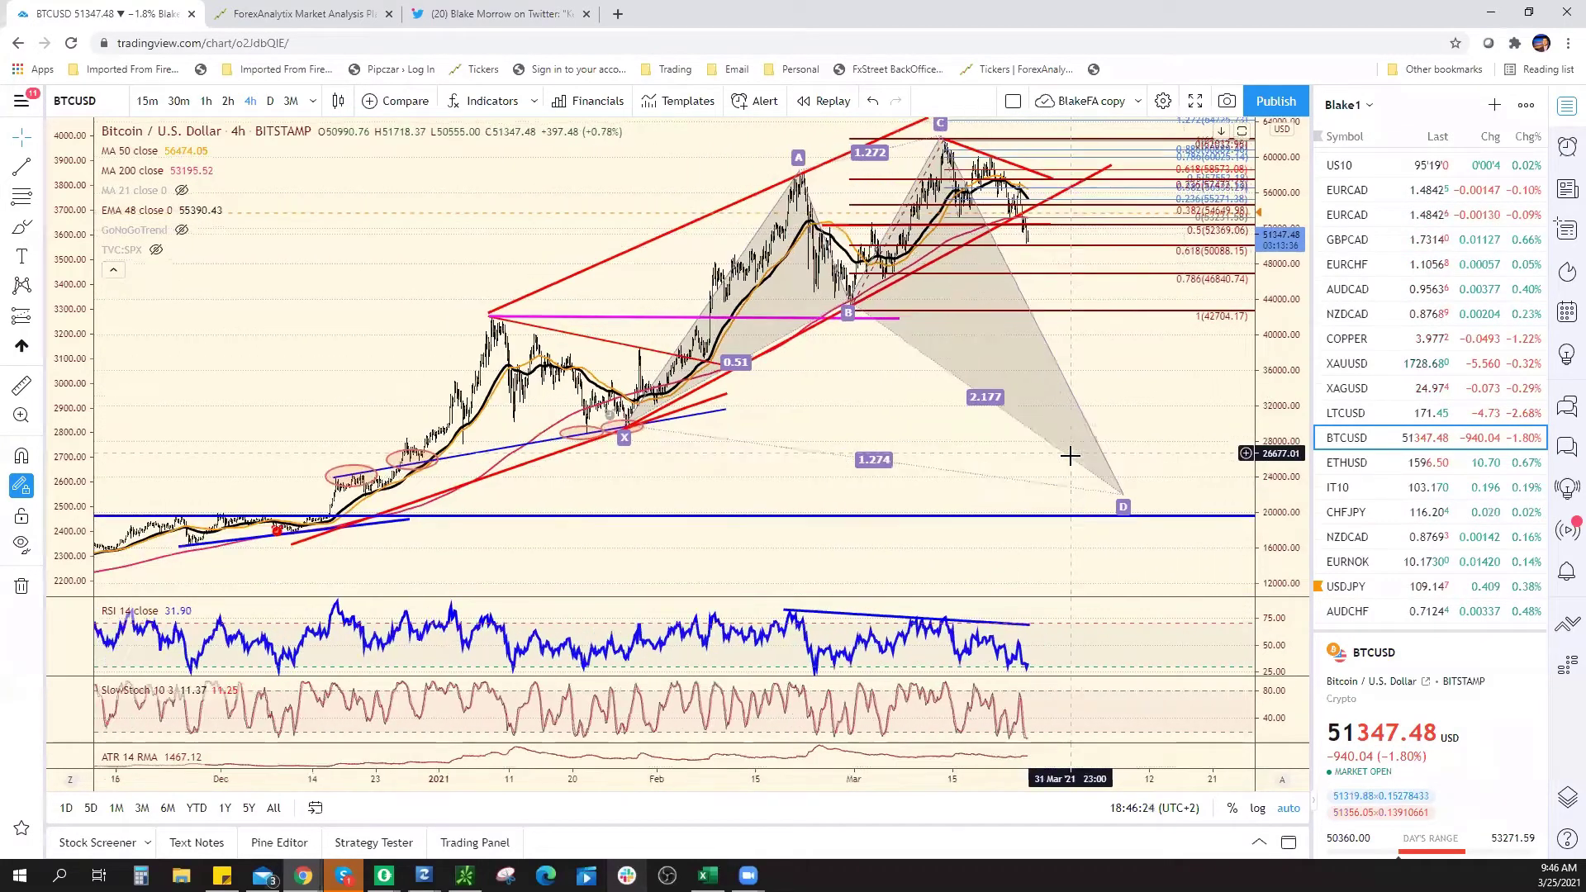
left_click(546, 15)
left_click(586, 15)
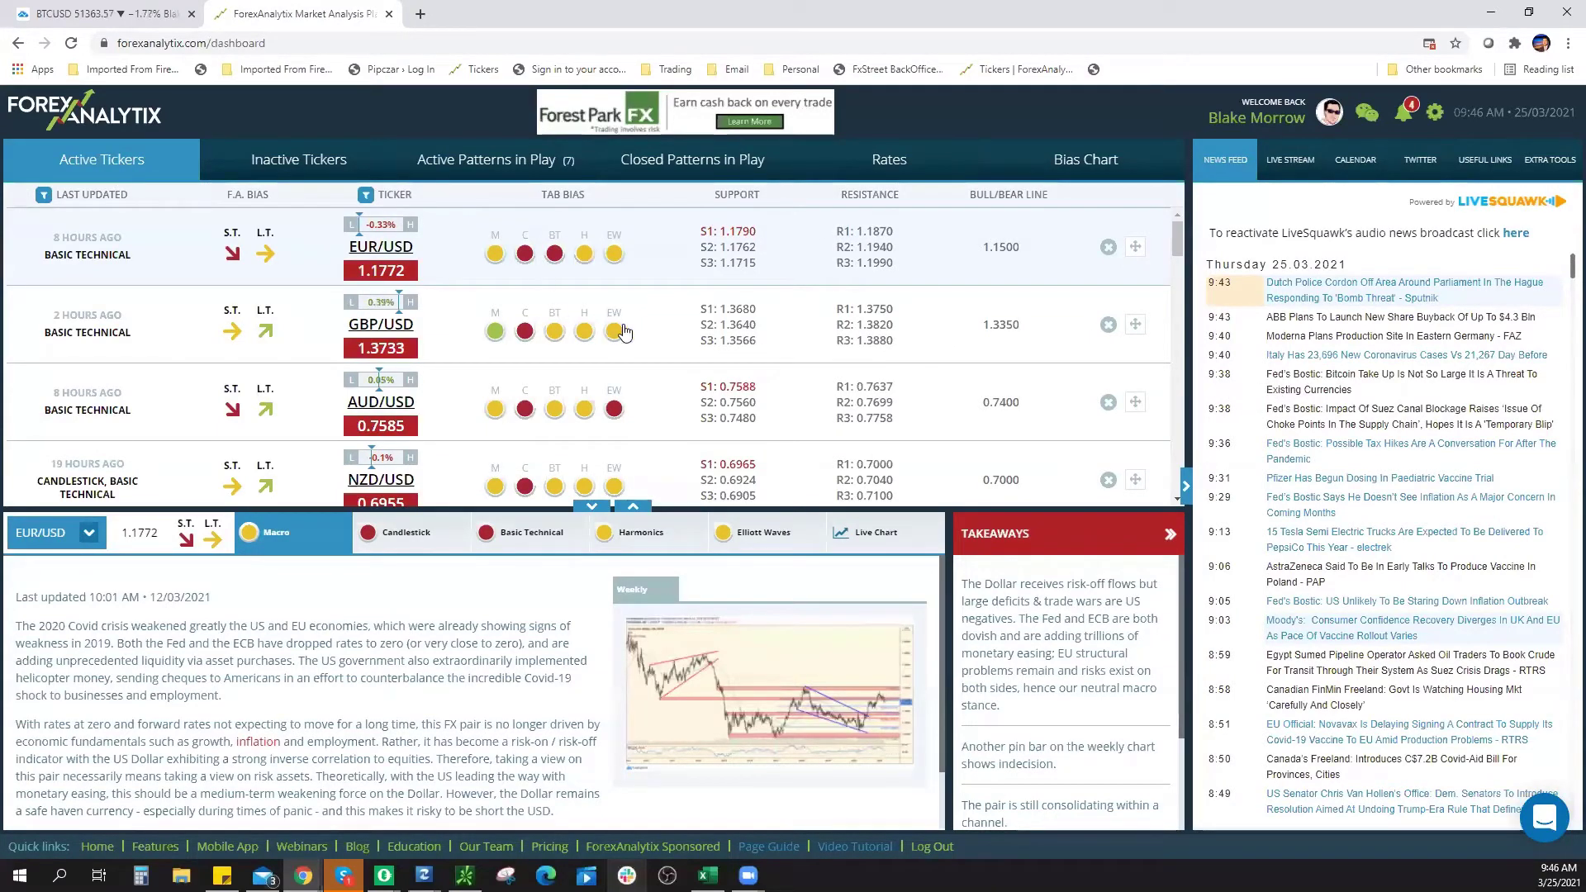
Return to the BTCUSD 4-hour chart and zoom around XABCD point D near 19,500.
left_click(119, 18)
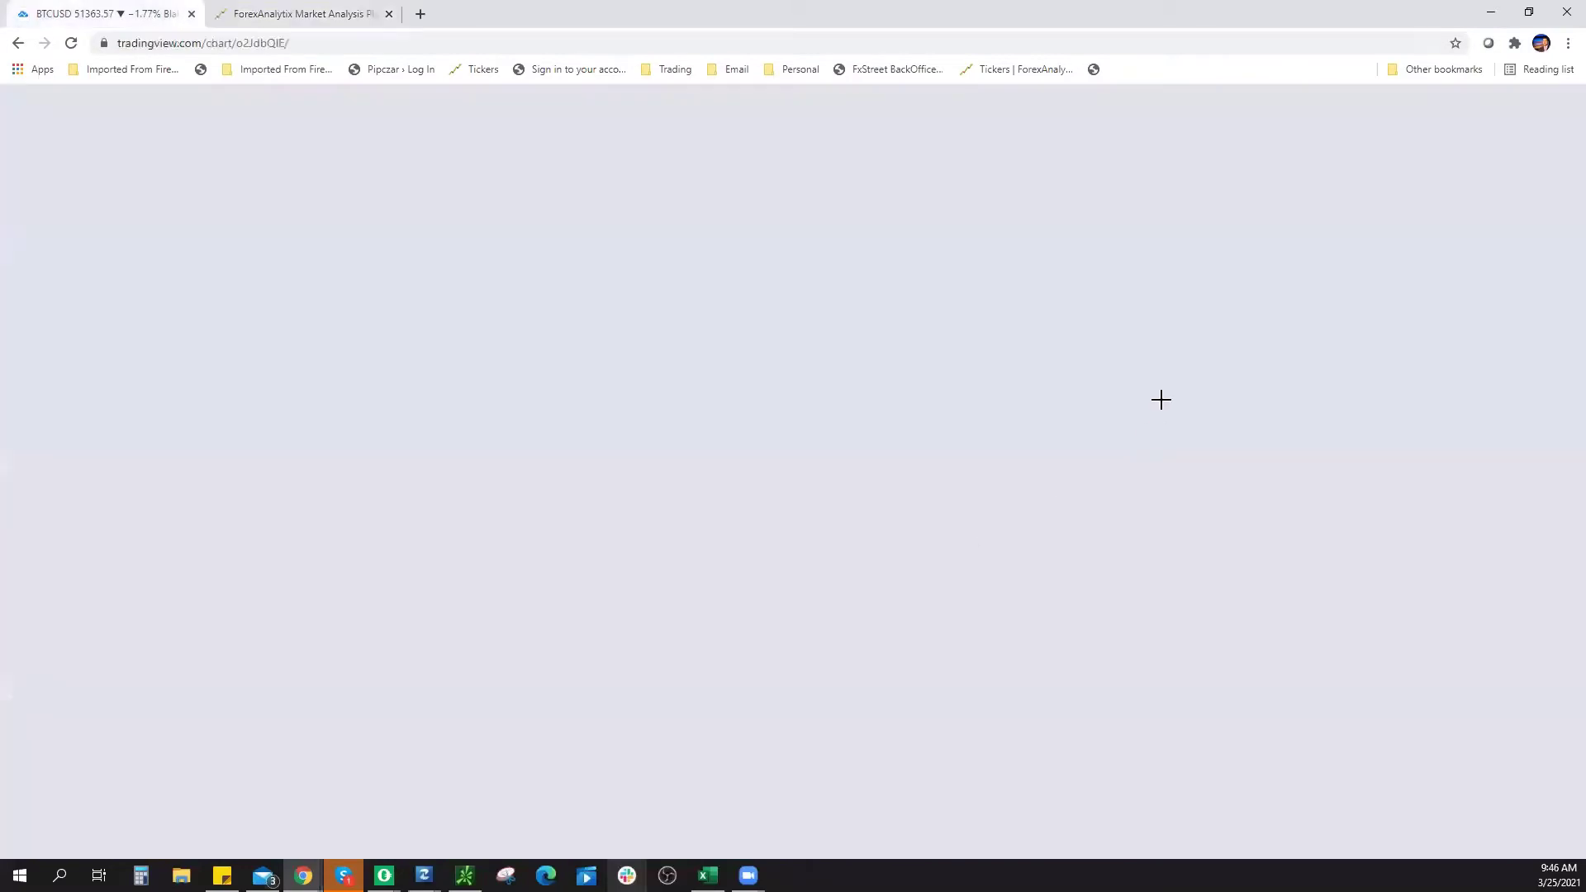
scroll(901, 330, "up", 5)
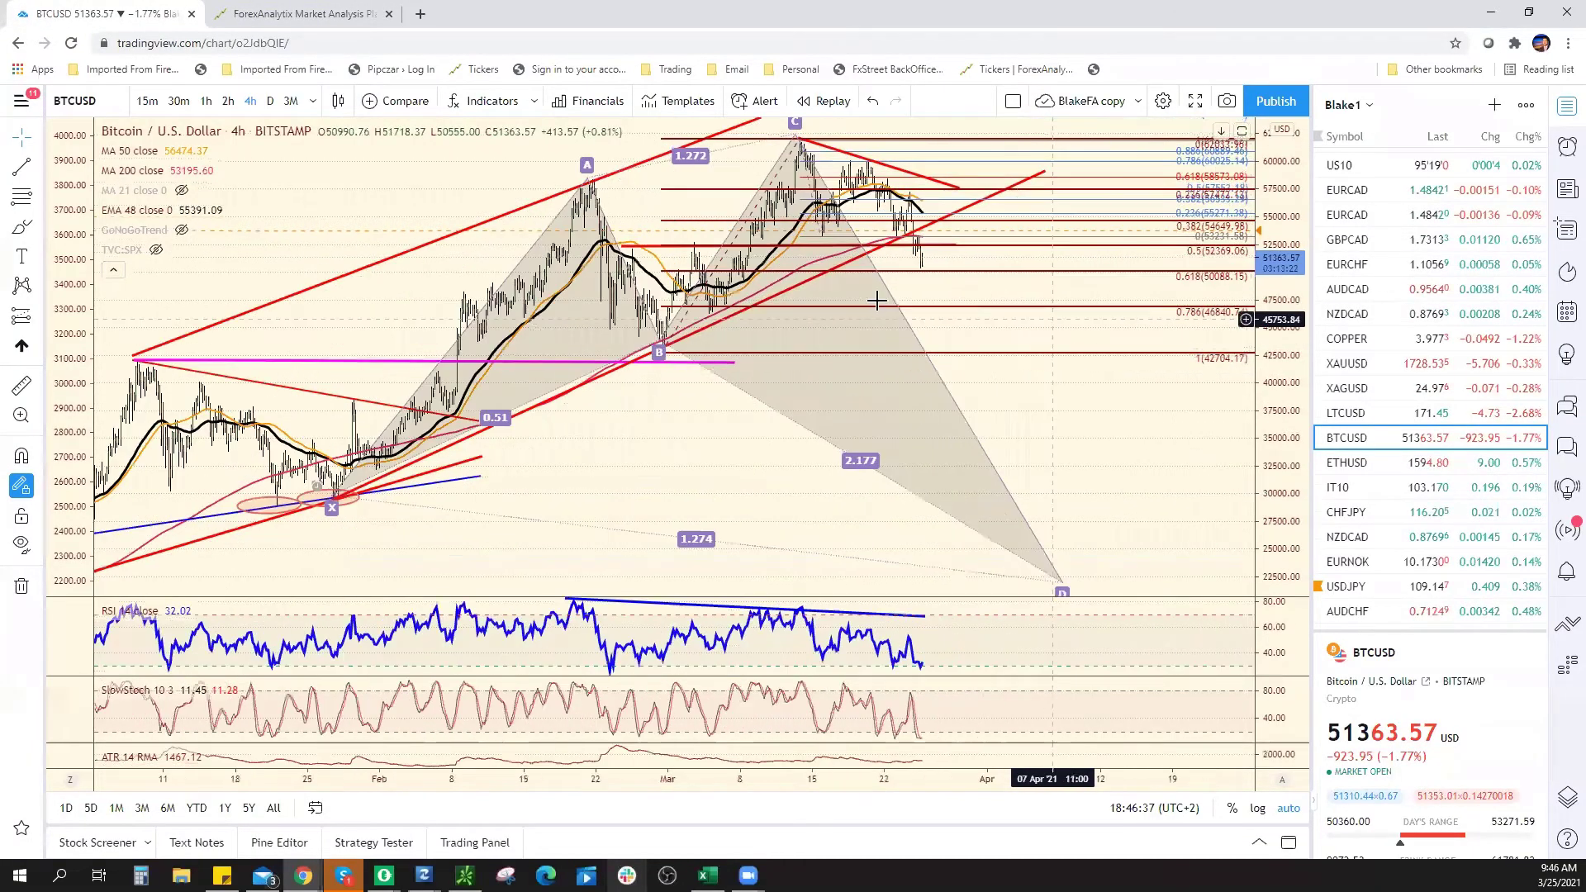
scroll(883, 305, "up", 1)
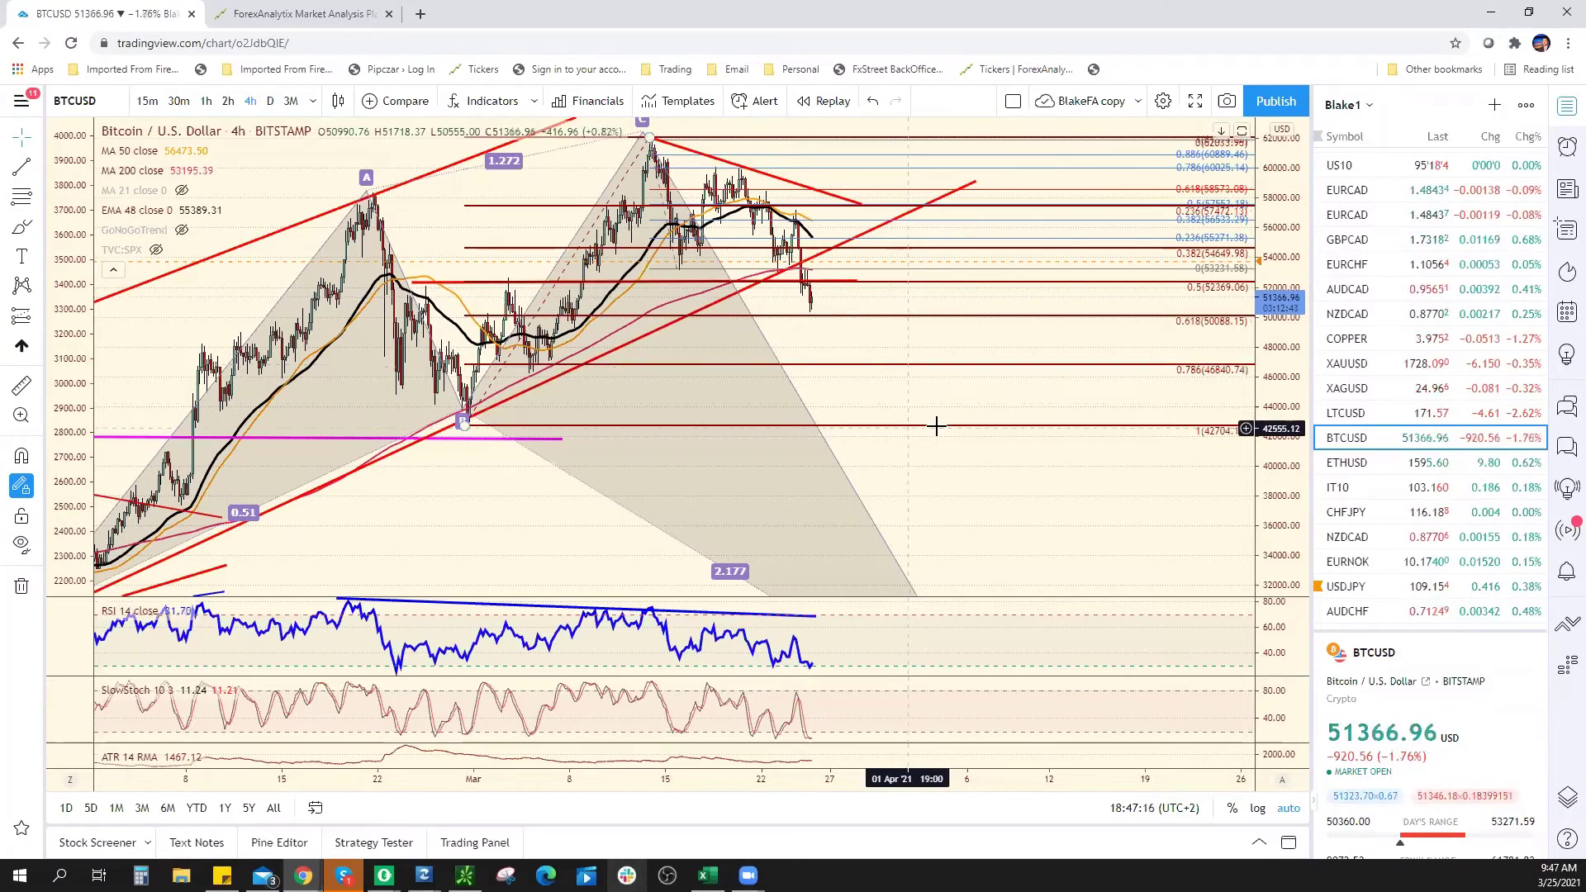
scroll(975, 452, "down", 1)
scroll(1128, 570, "down", 2)
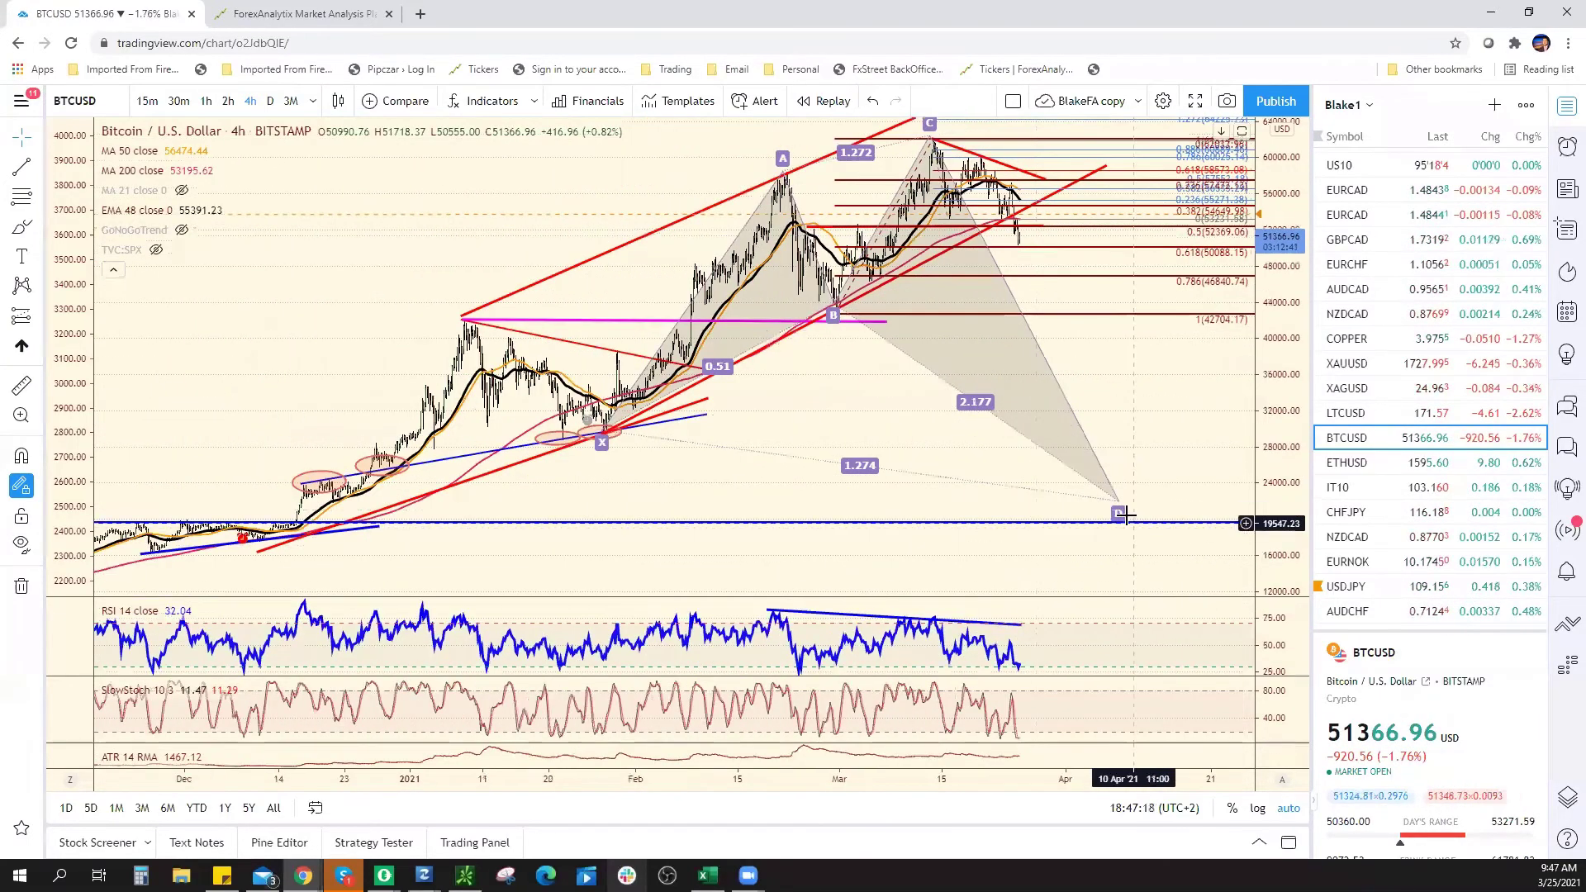
right_click(1121, 511)
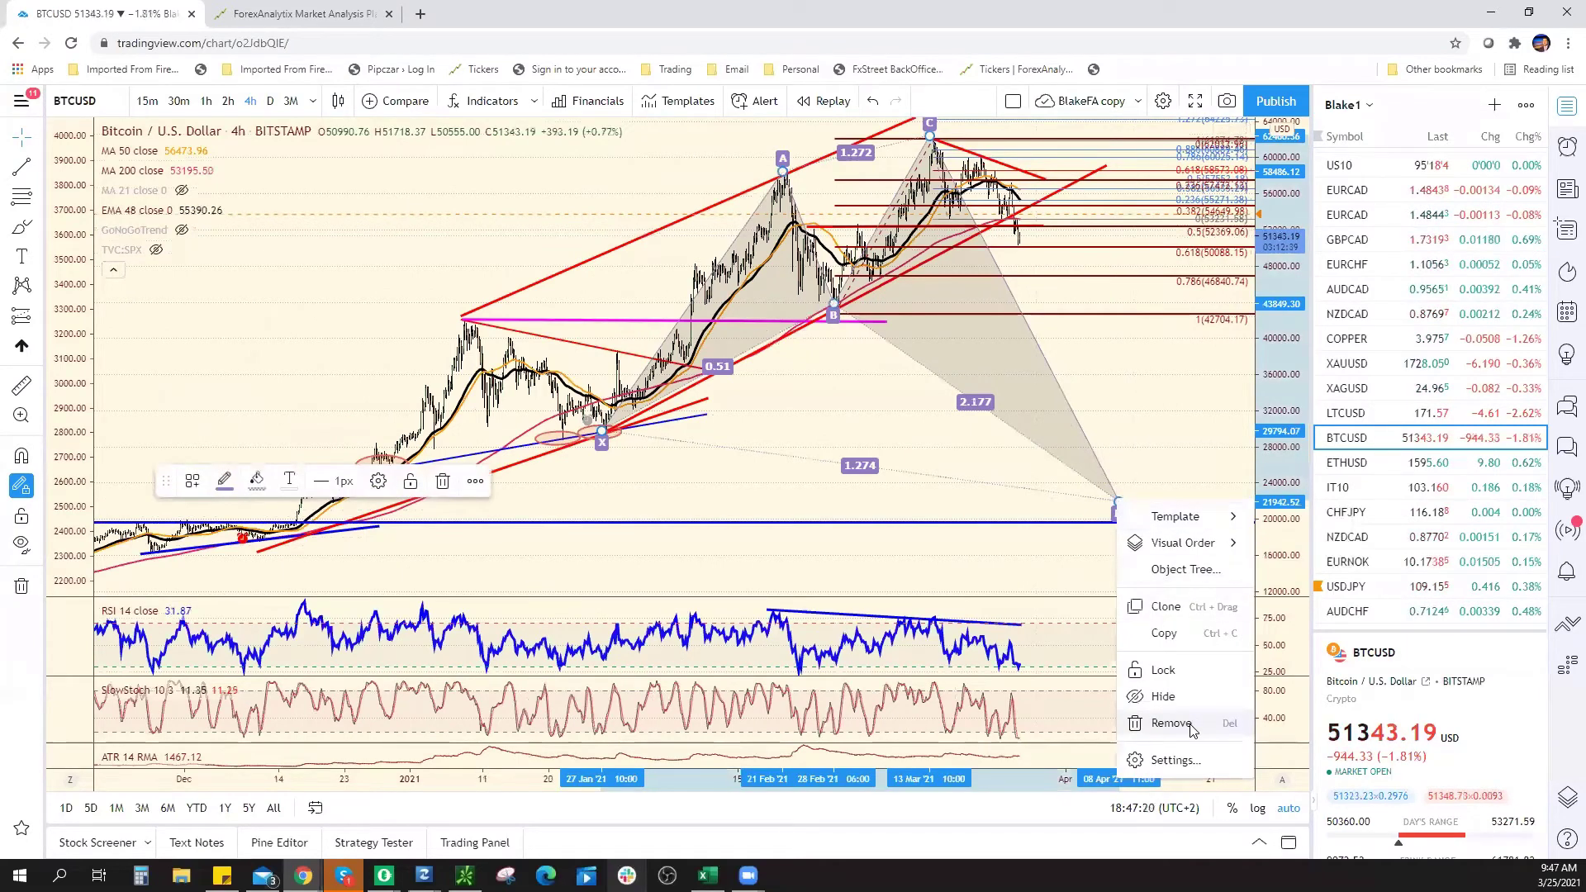
left_click(1177, 423)
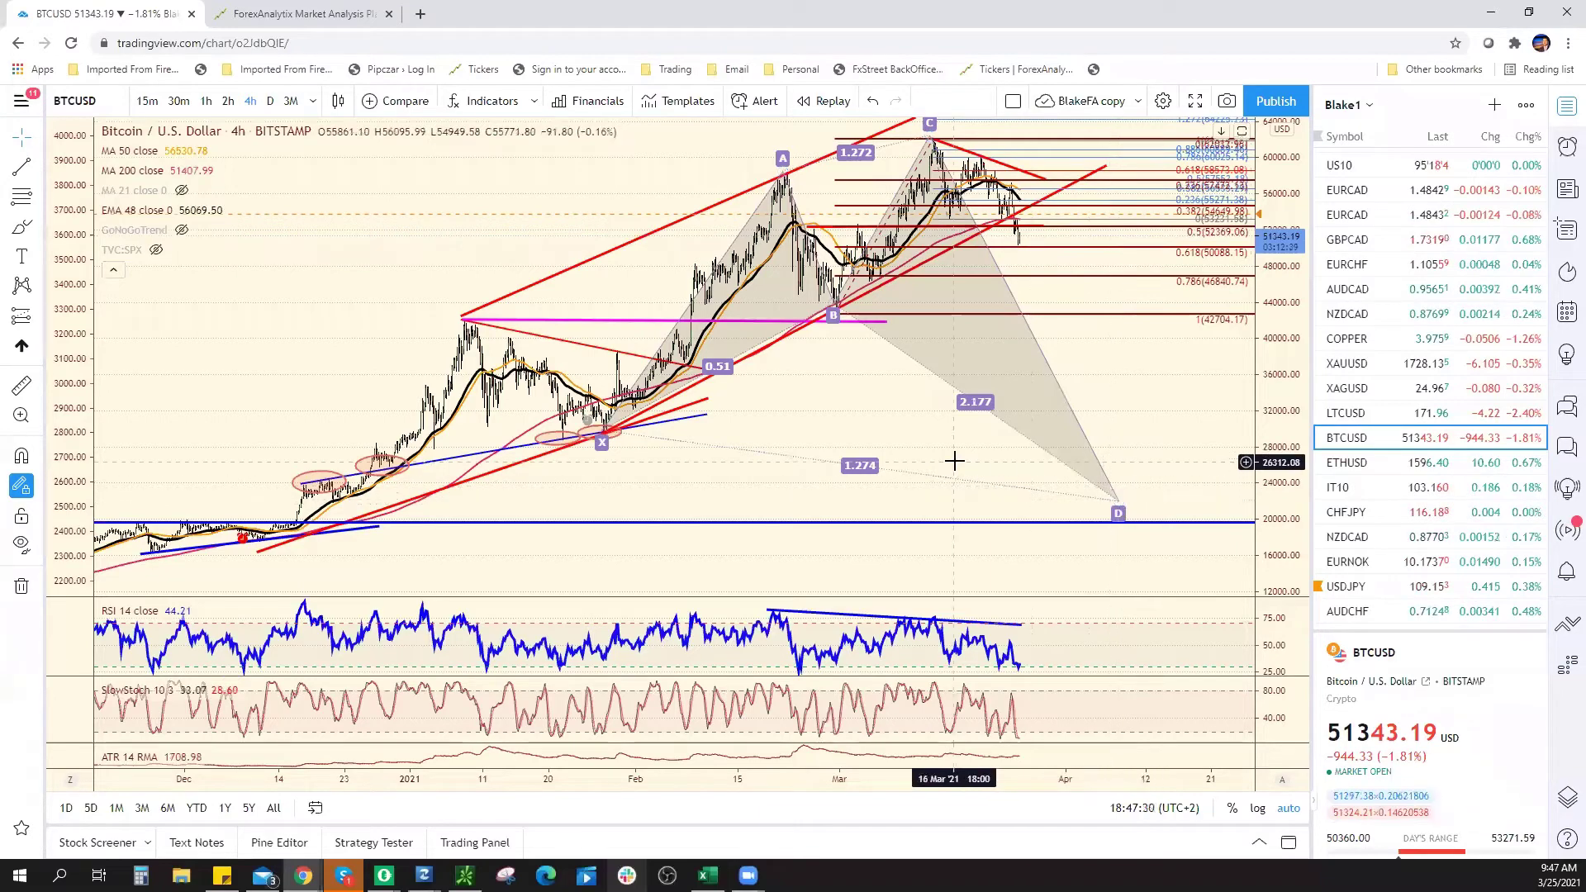
scroll(954, 460, "down", 5)
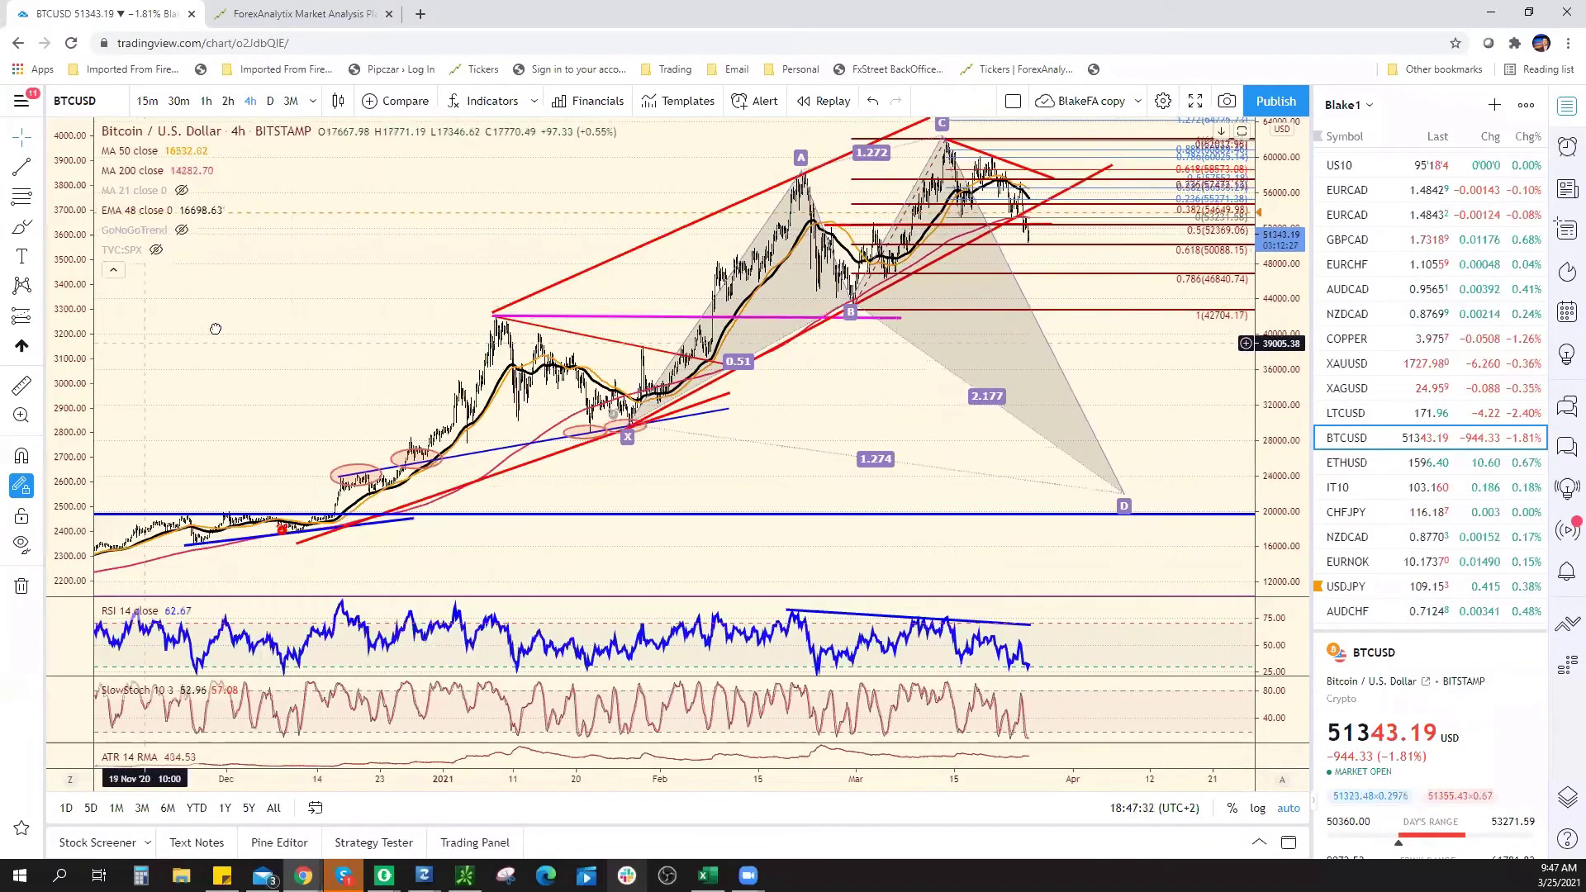
Pan the BTCUSD chart from the 2021 harmonic pattern back through 2020 to mid-2019.
left_click_drag(563, 346, 594, 342)
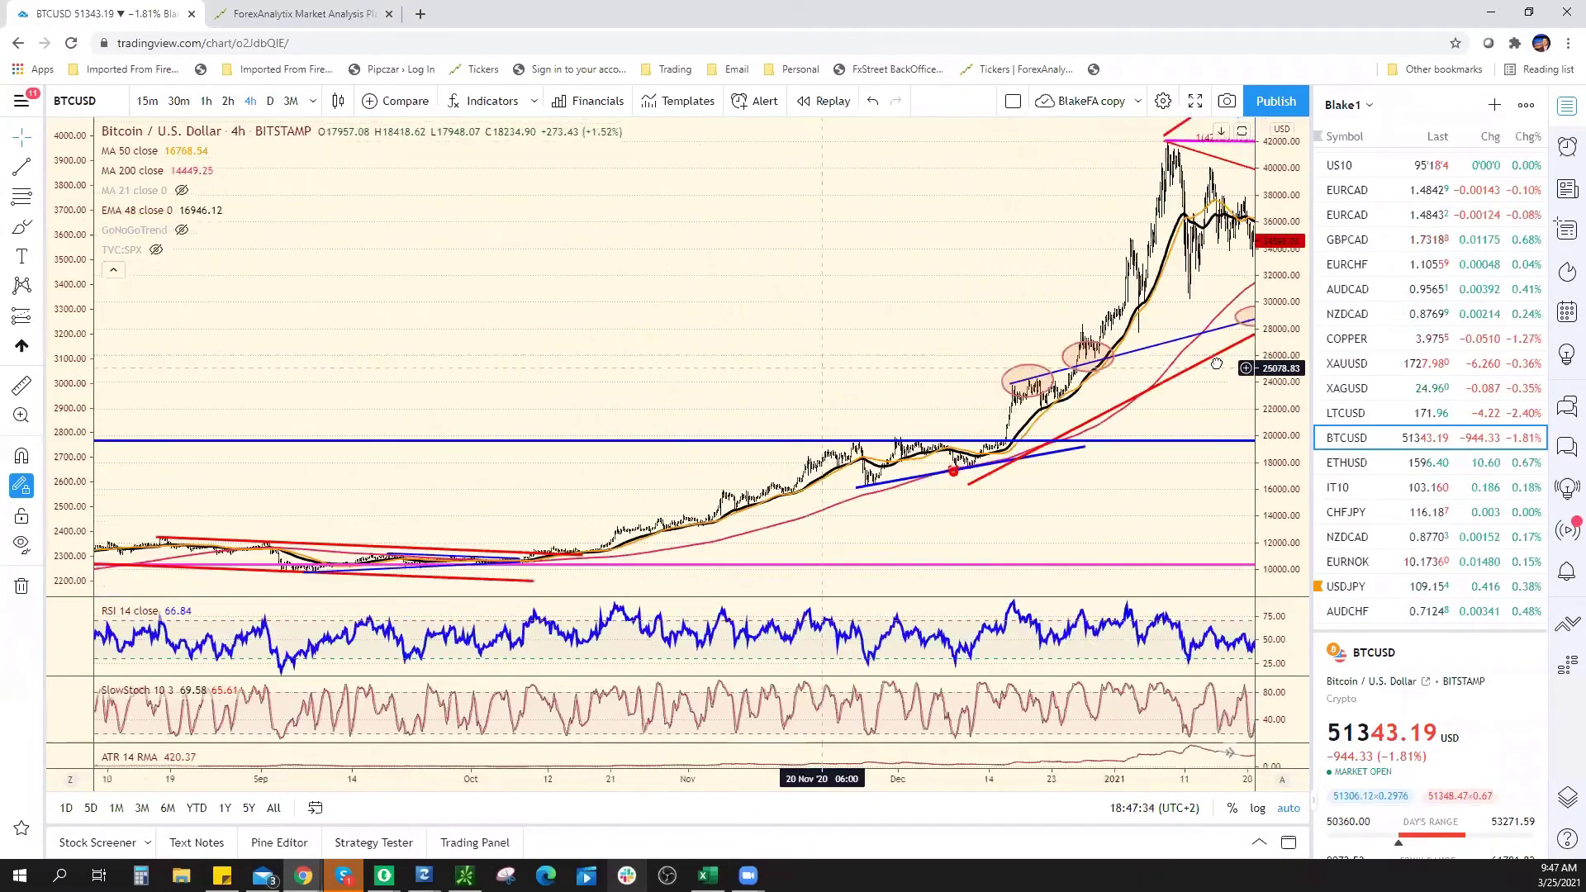
left_click_drag(977, 389, 298, 397)
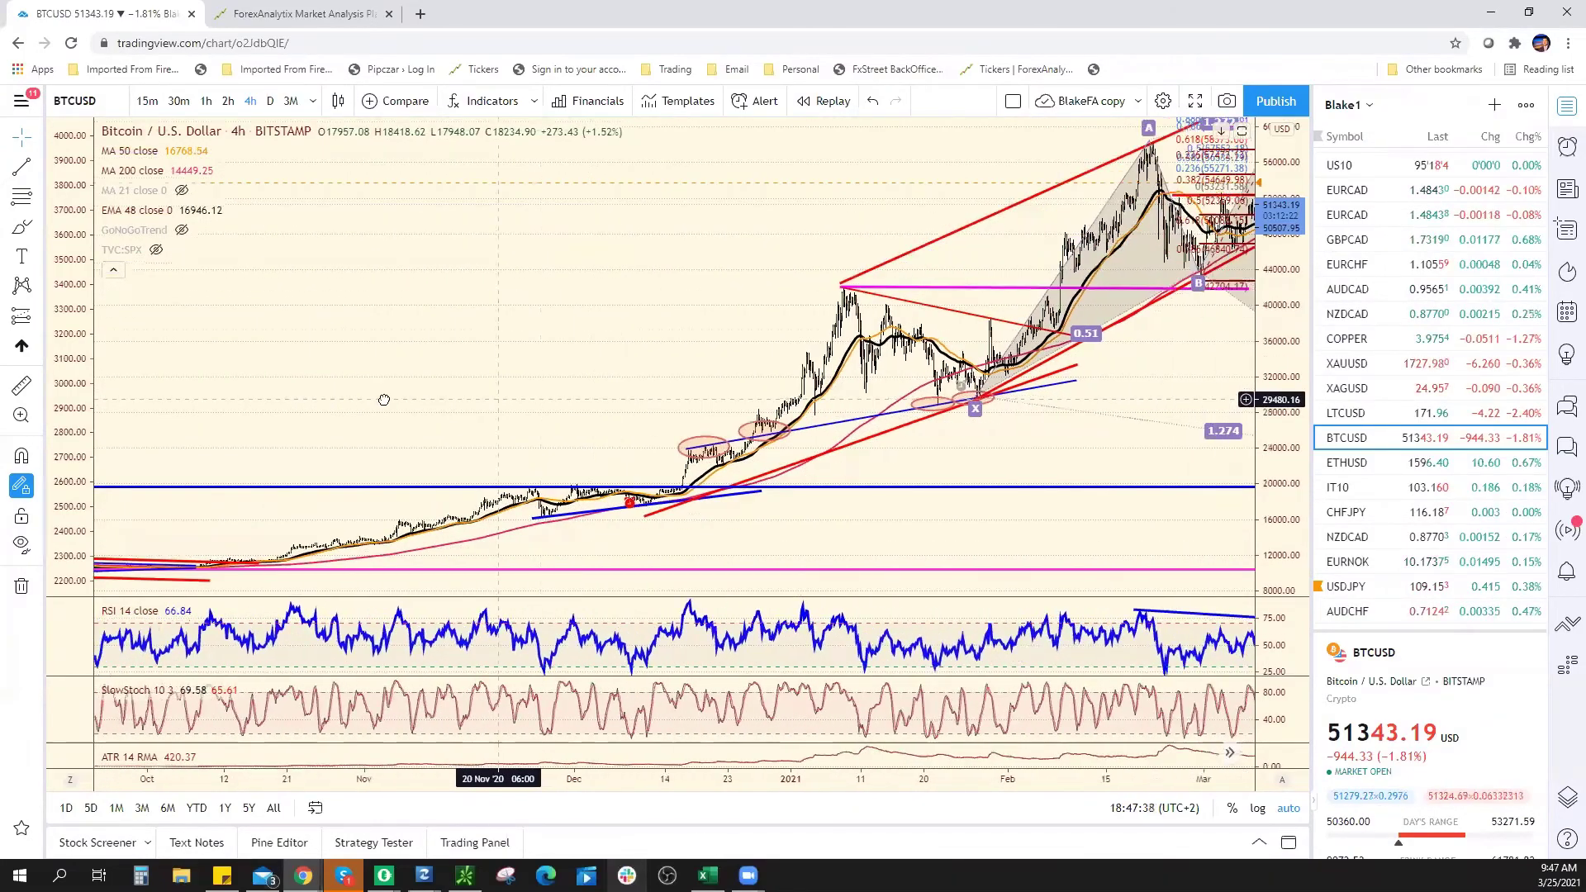
left_click_drag(644, 405, 1561, 456)
left_click_drag(397, 380, 710, 405)
left_click_drag(496, 413, 751, 425)
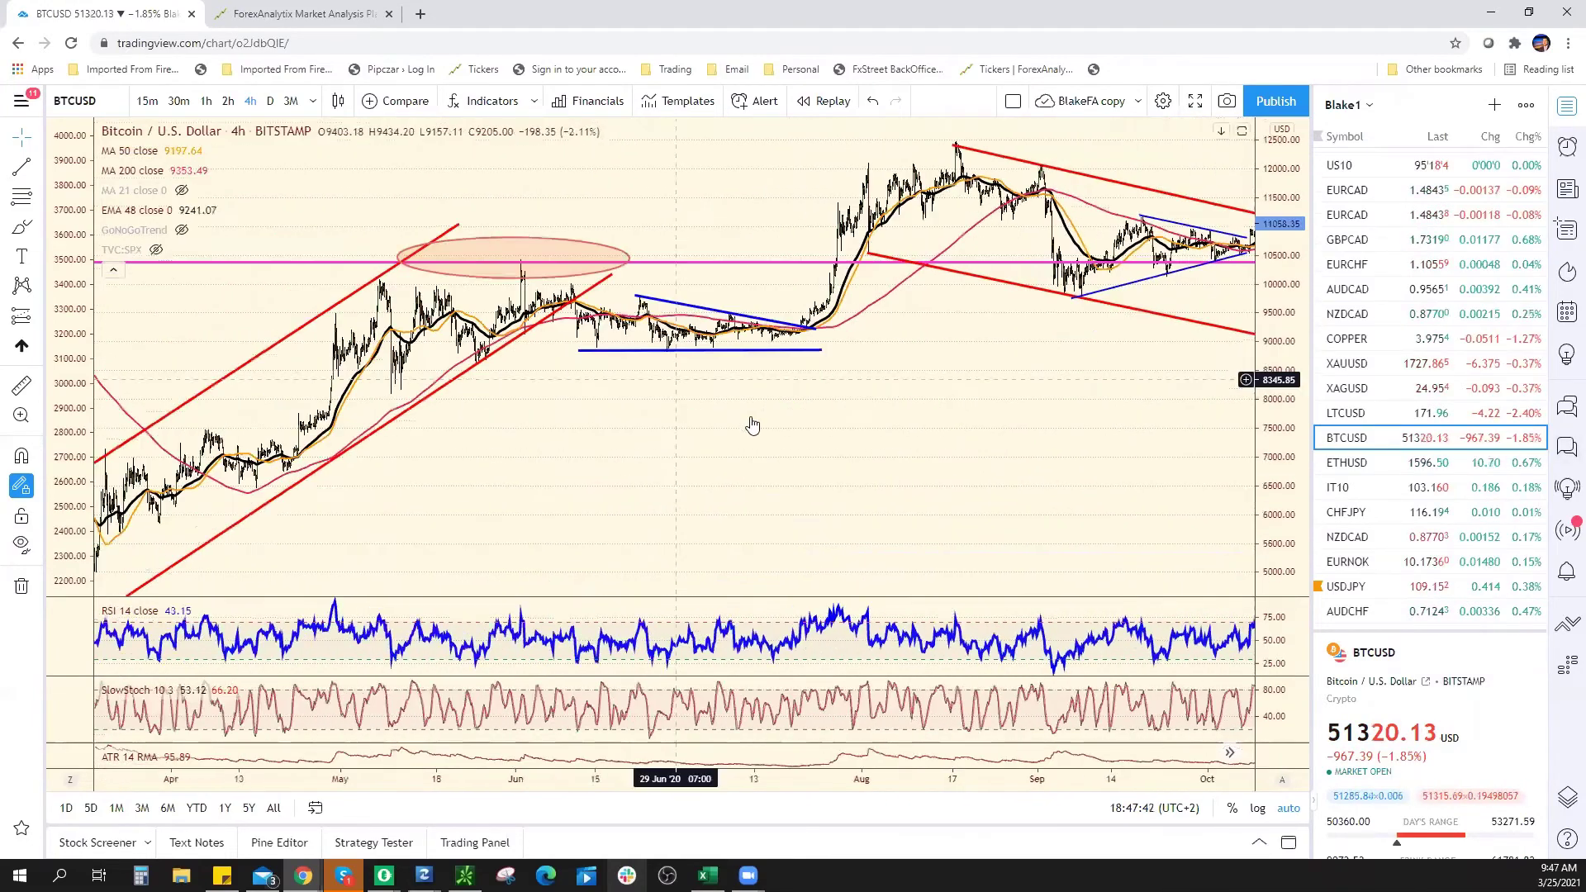
left_click_drag(166, 427, 469, 430)
left_click_drag(1013, 460, 1538, 469)
left_click_drag(1224, 460, 1184, 463)
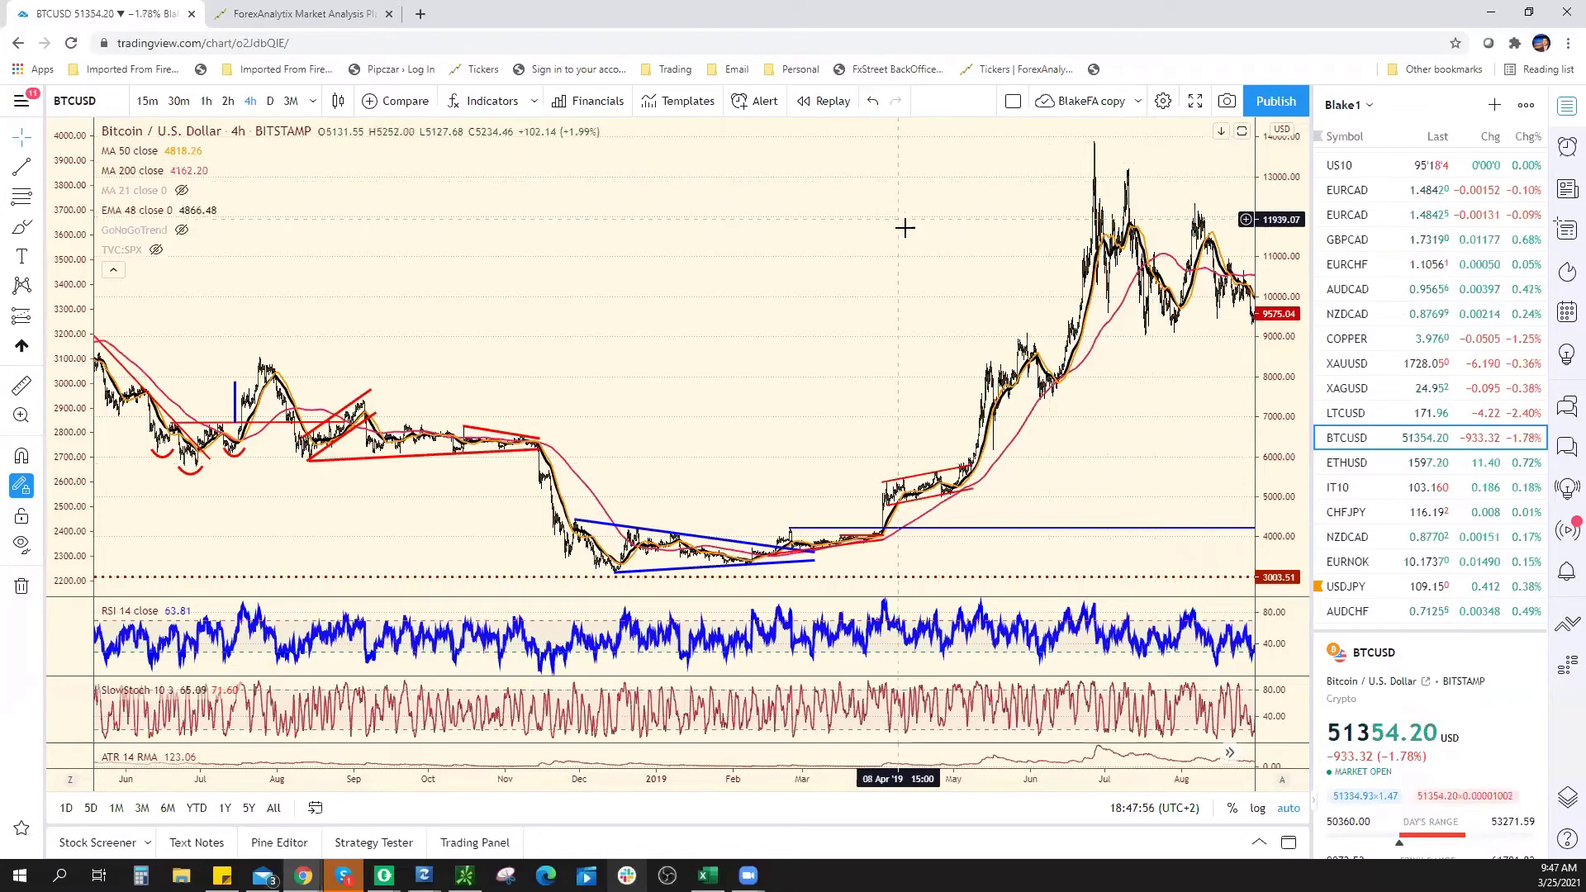
Pan further back to show the late-2017 peak through the early-2019 decline.
left_click_drag(549, 294, 1055, 226)
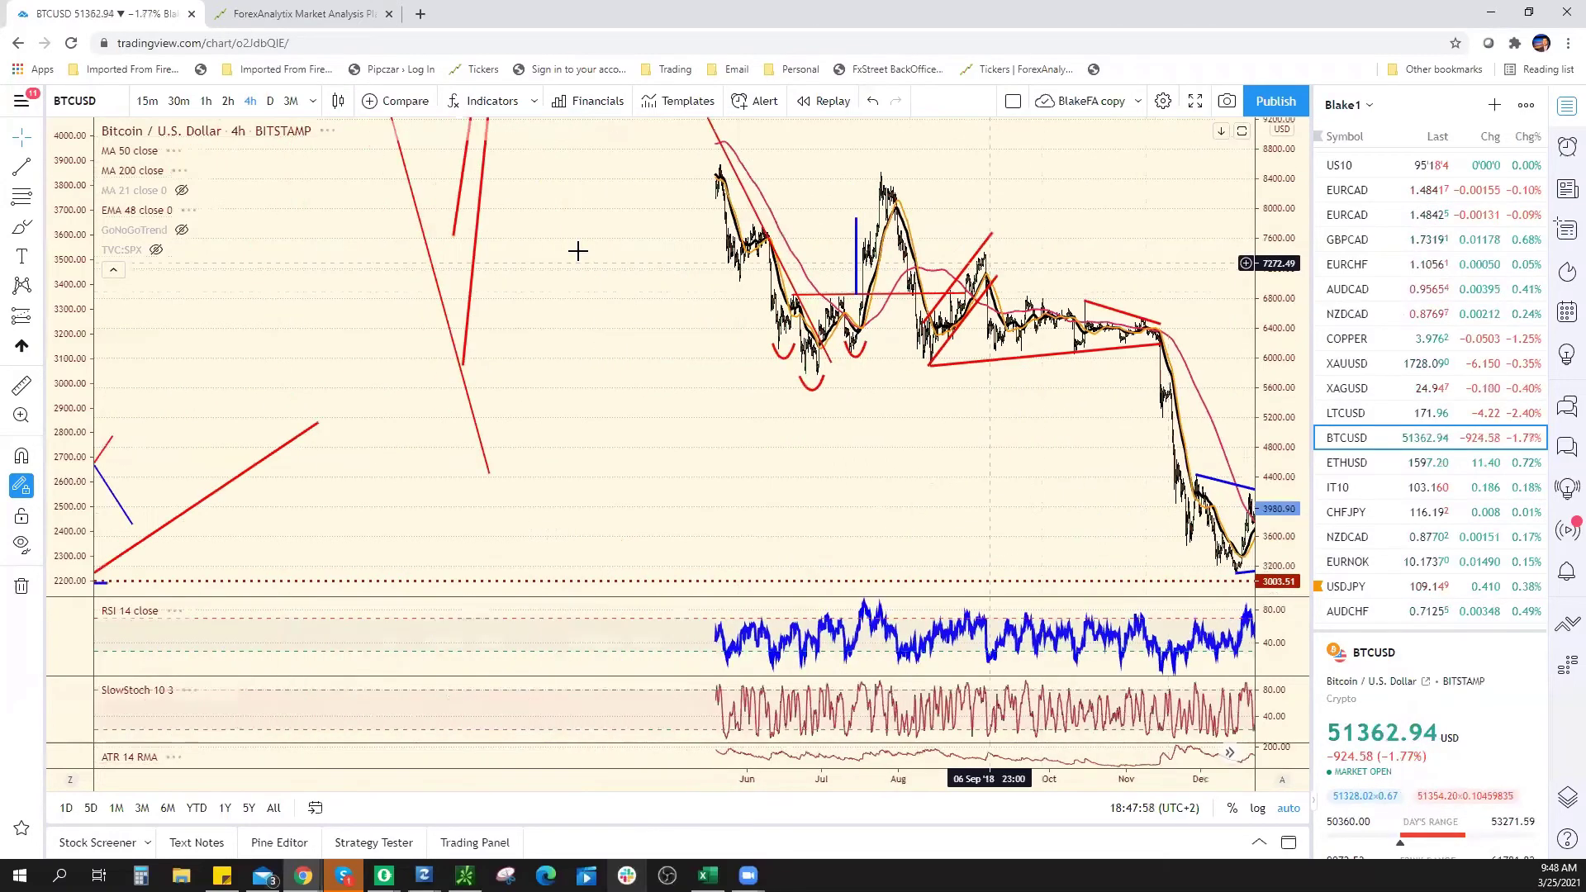
scroll(556, 154, "left", 5)
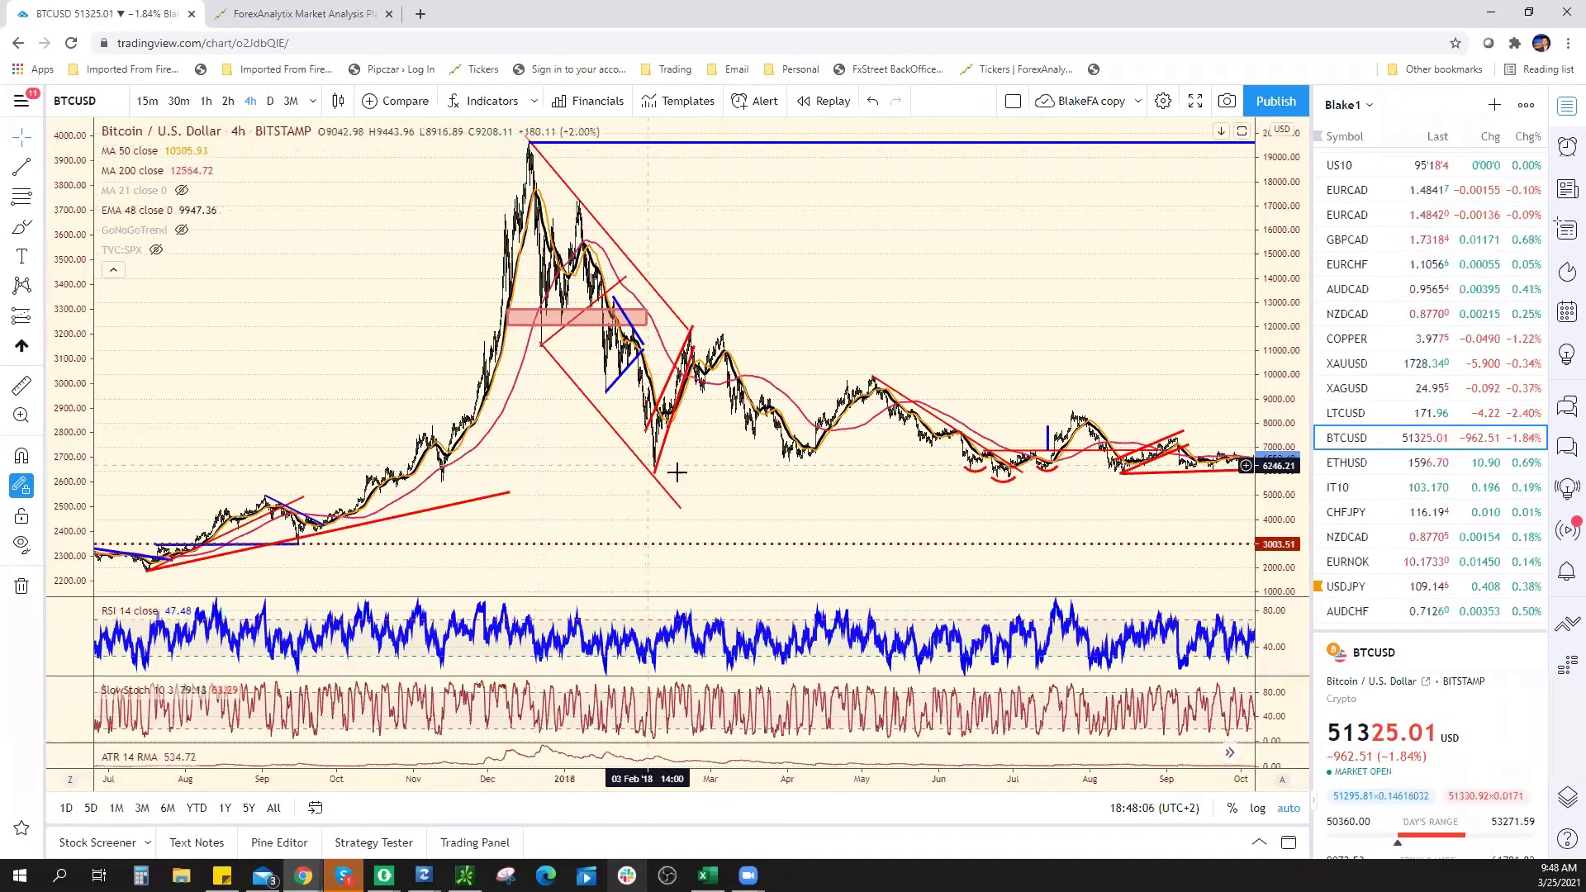
scroll(991, 562, "right", 3)
scroll(1050, 587, "right", 5)
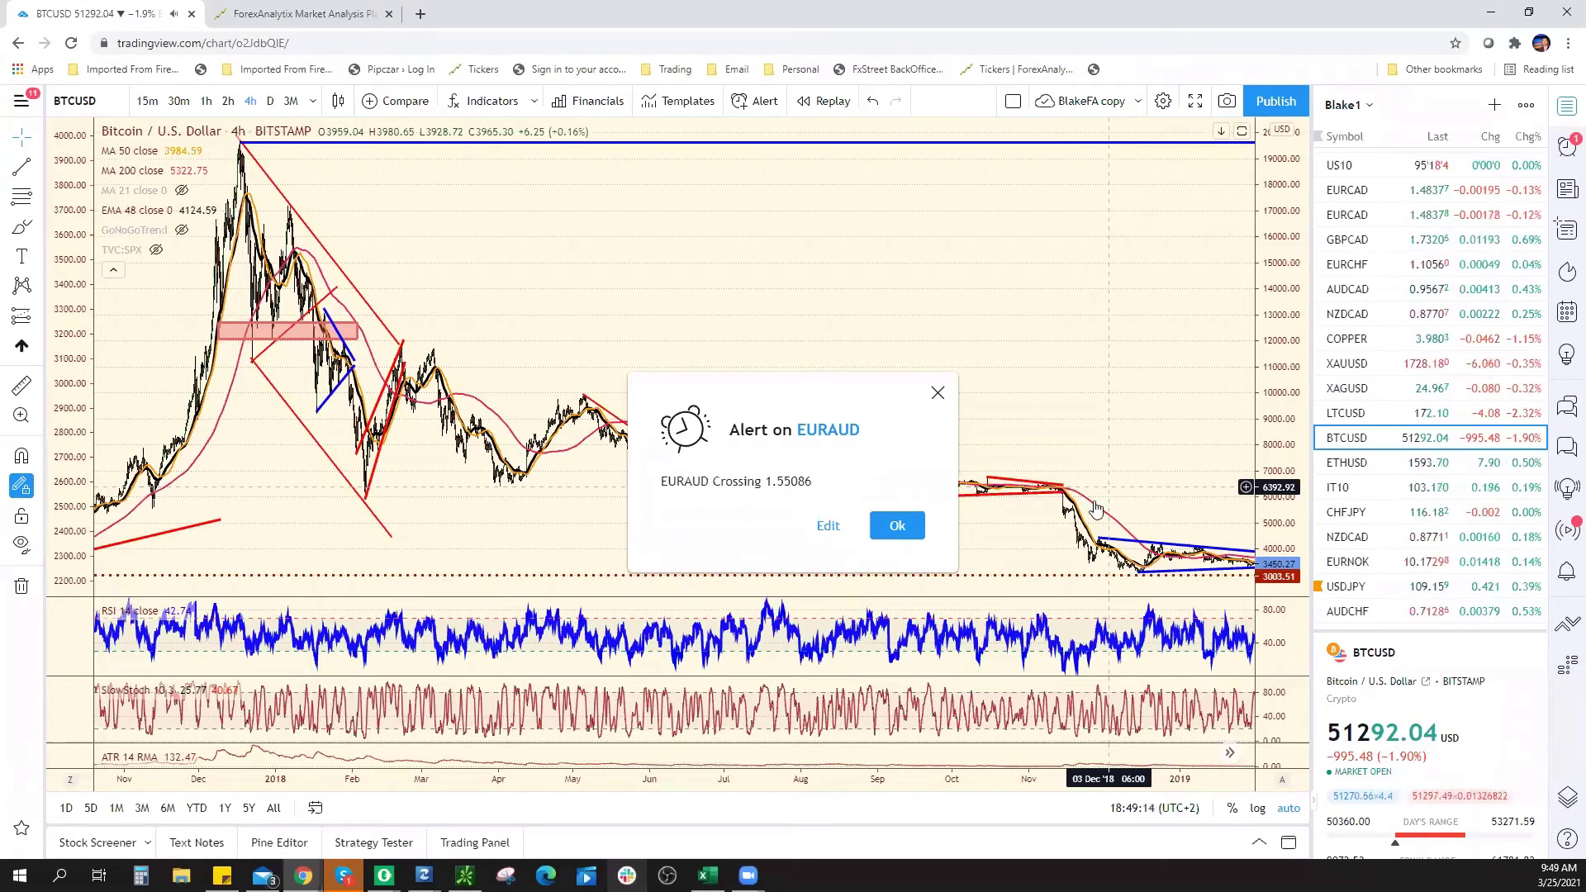
Dismiss the EURAUD 1.55086 alert and switch BTCUSD to daily candles spanning 2014–2021.
left_click(892, 527)
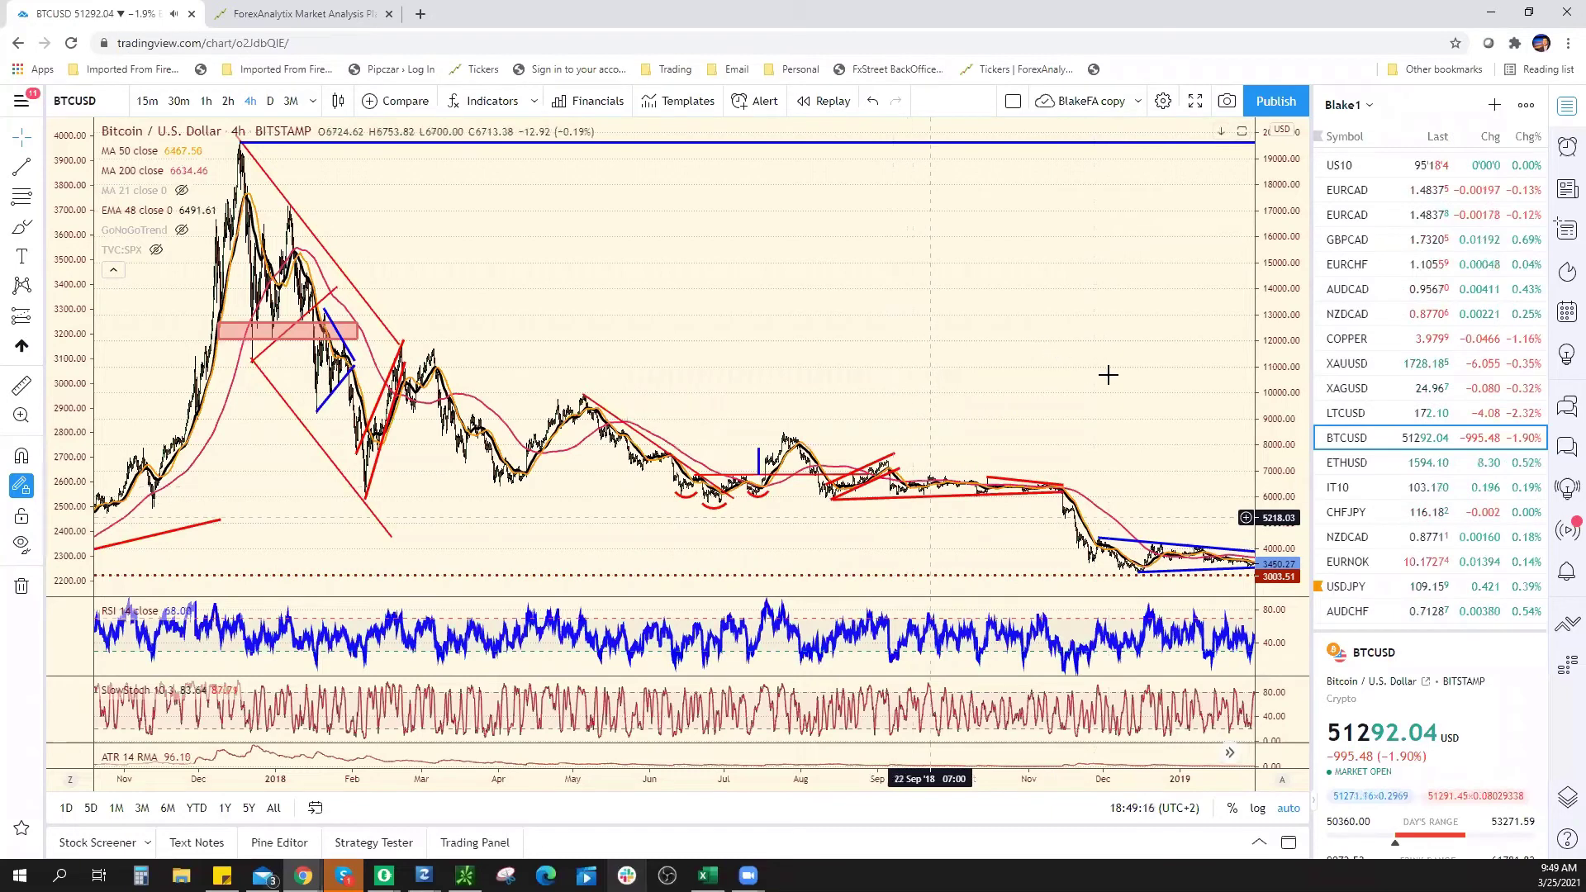
left_click_drag(1108, 372, 903, 368)
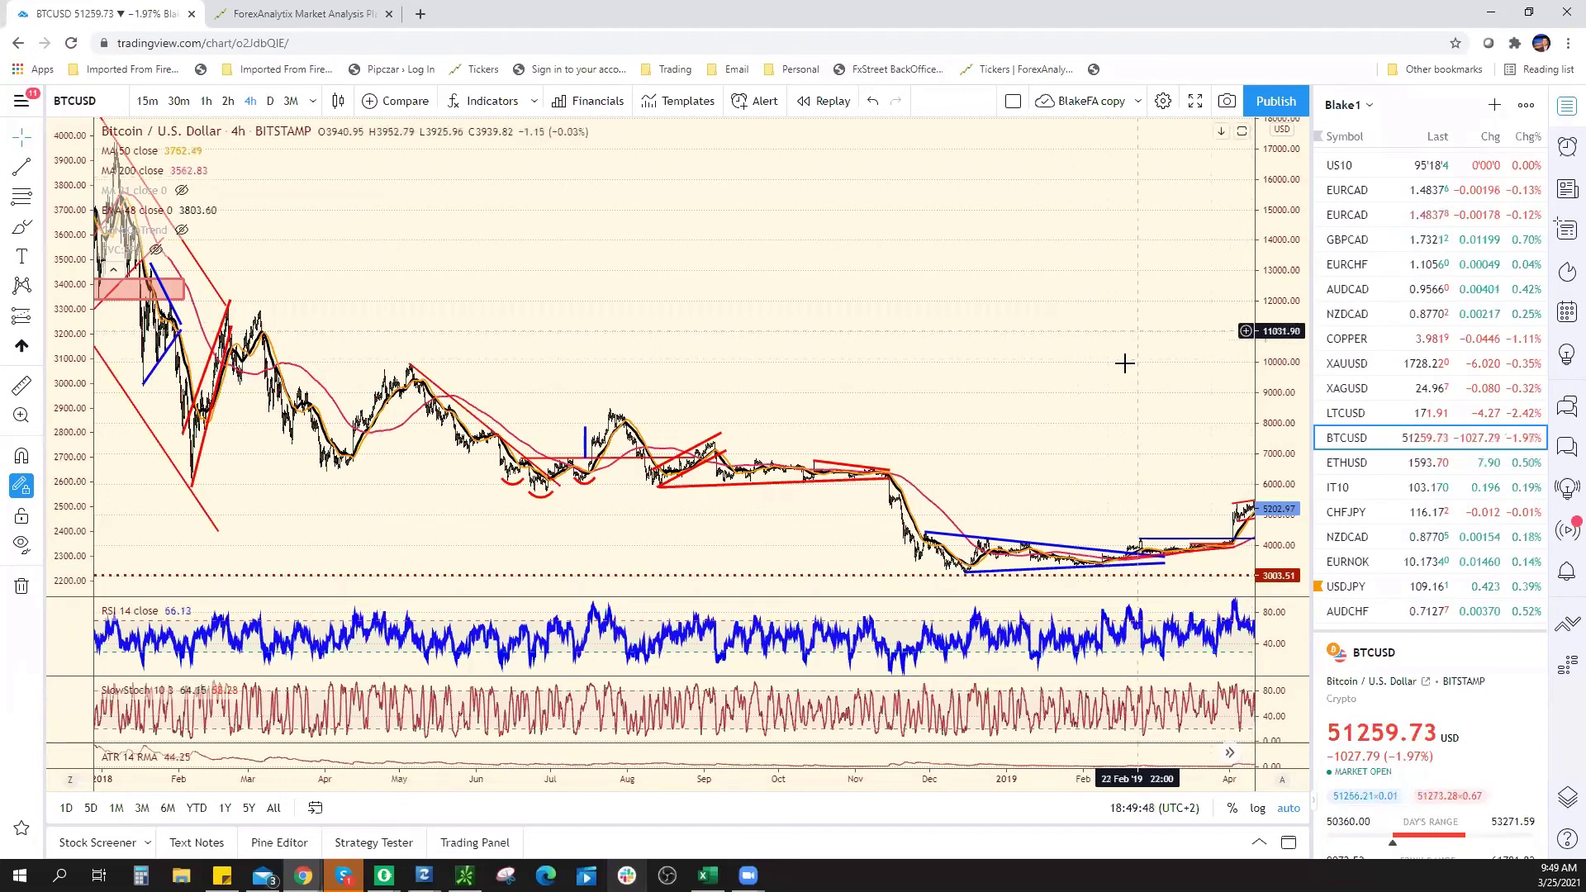
left_click(270, 100)
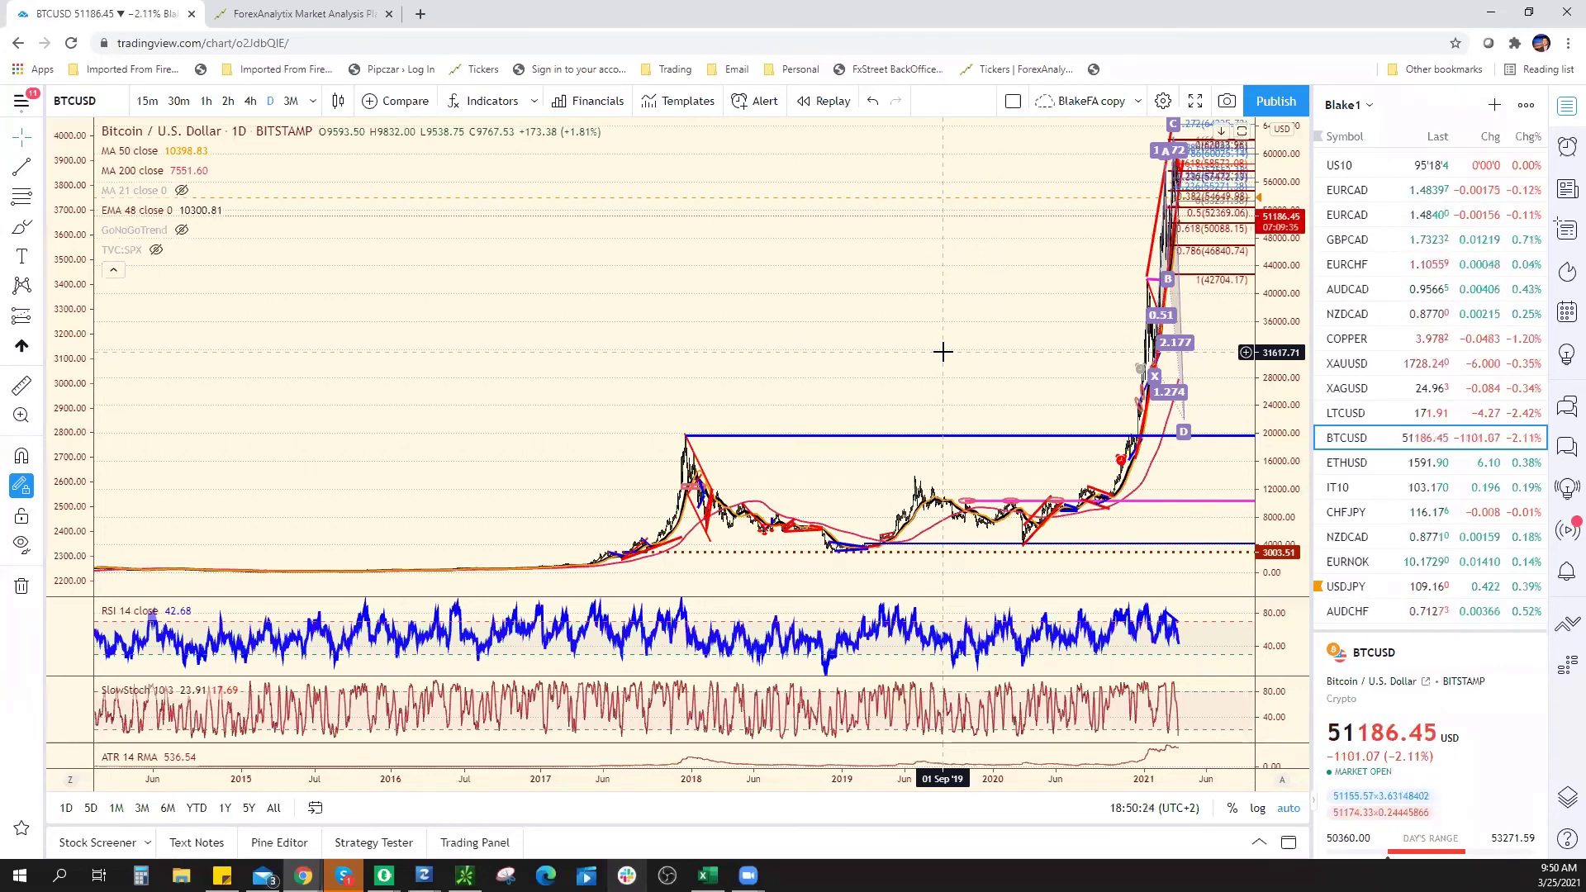
Zoom the daily BTCUSD chart to review the XABCD pattern projecting D near 20,000.
scroll(958, 413, "up", 4)
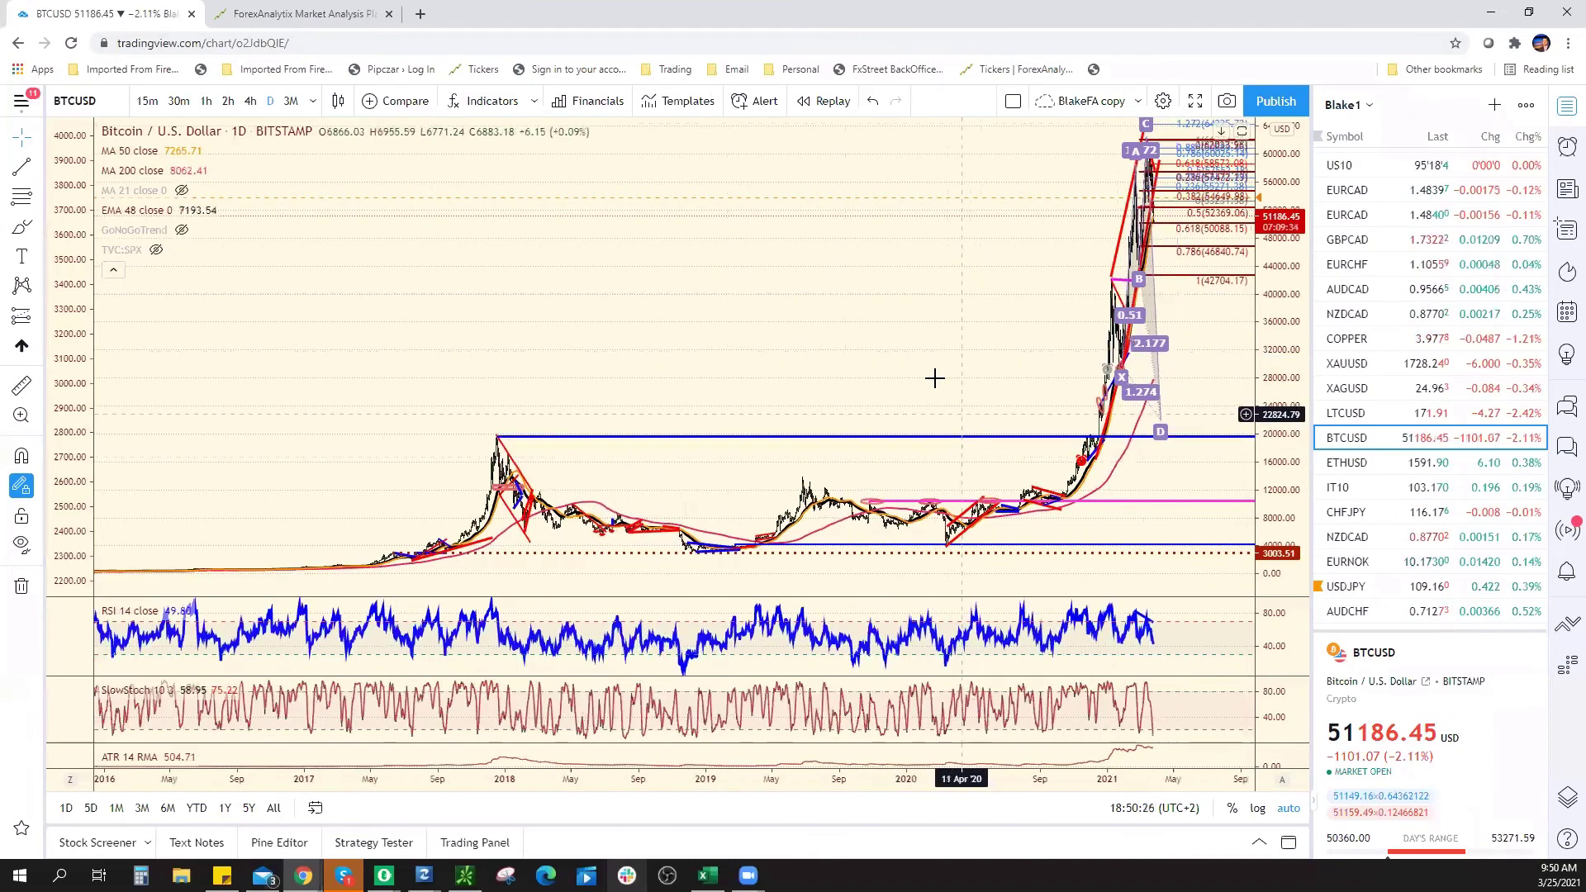
scroll(935, 378, "up", 6)
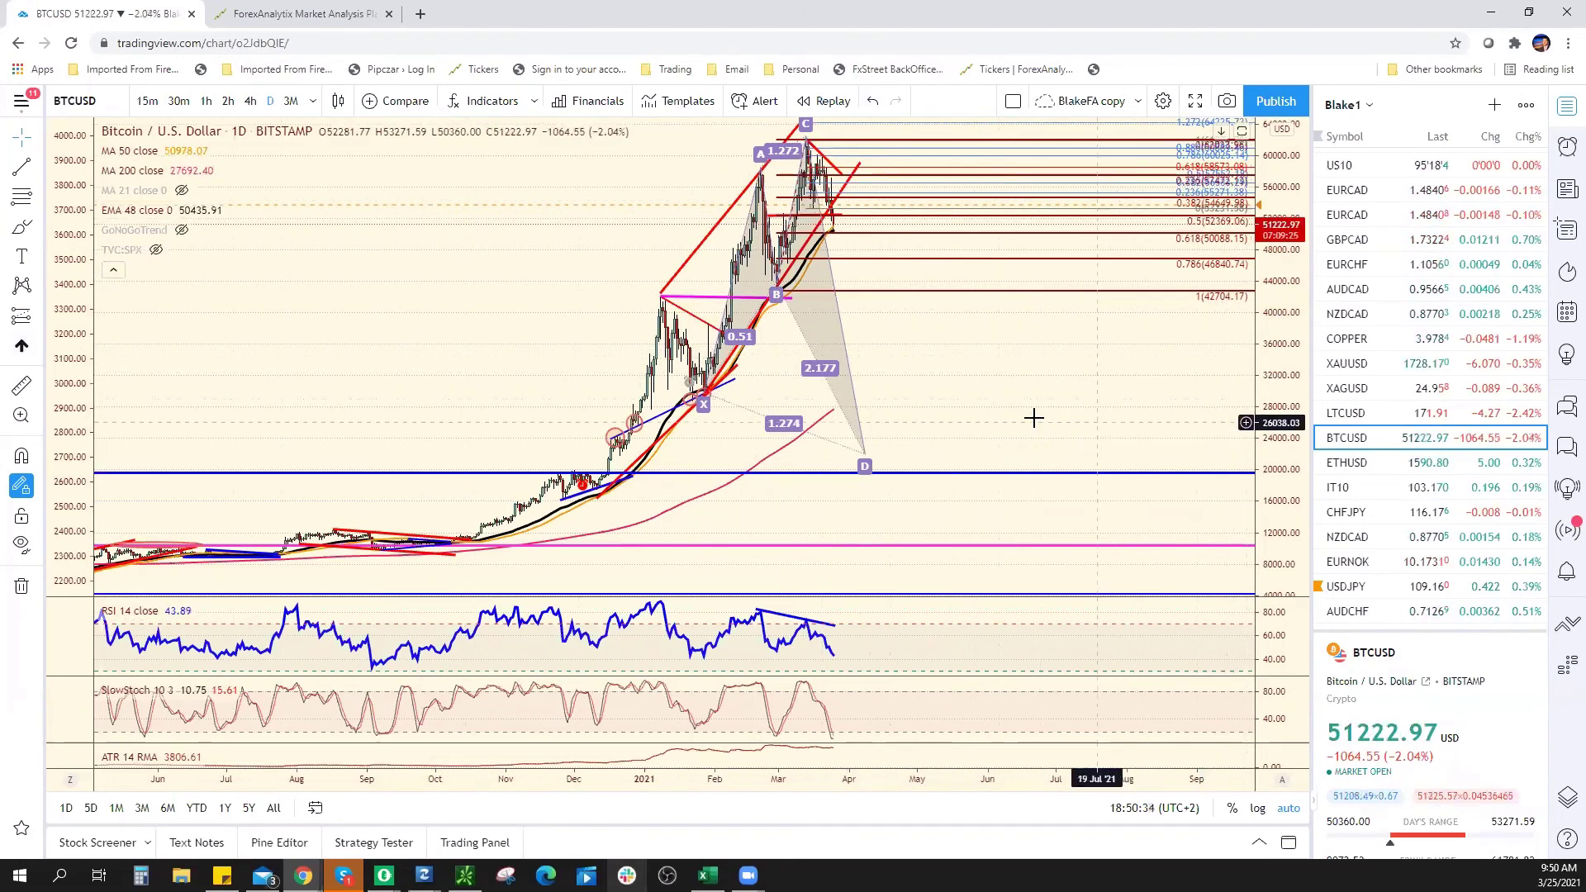
scroll(1046, 418, "down", 4)
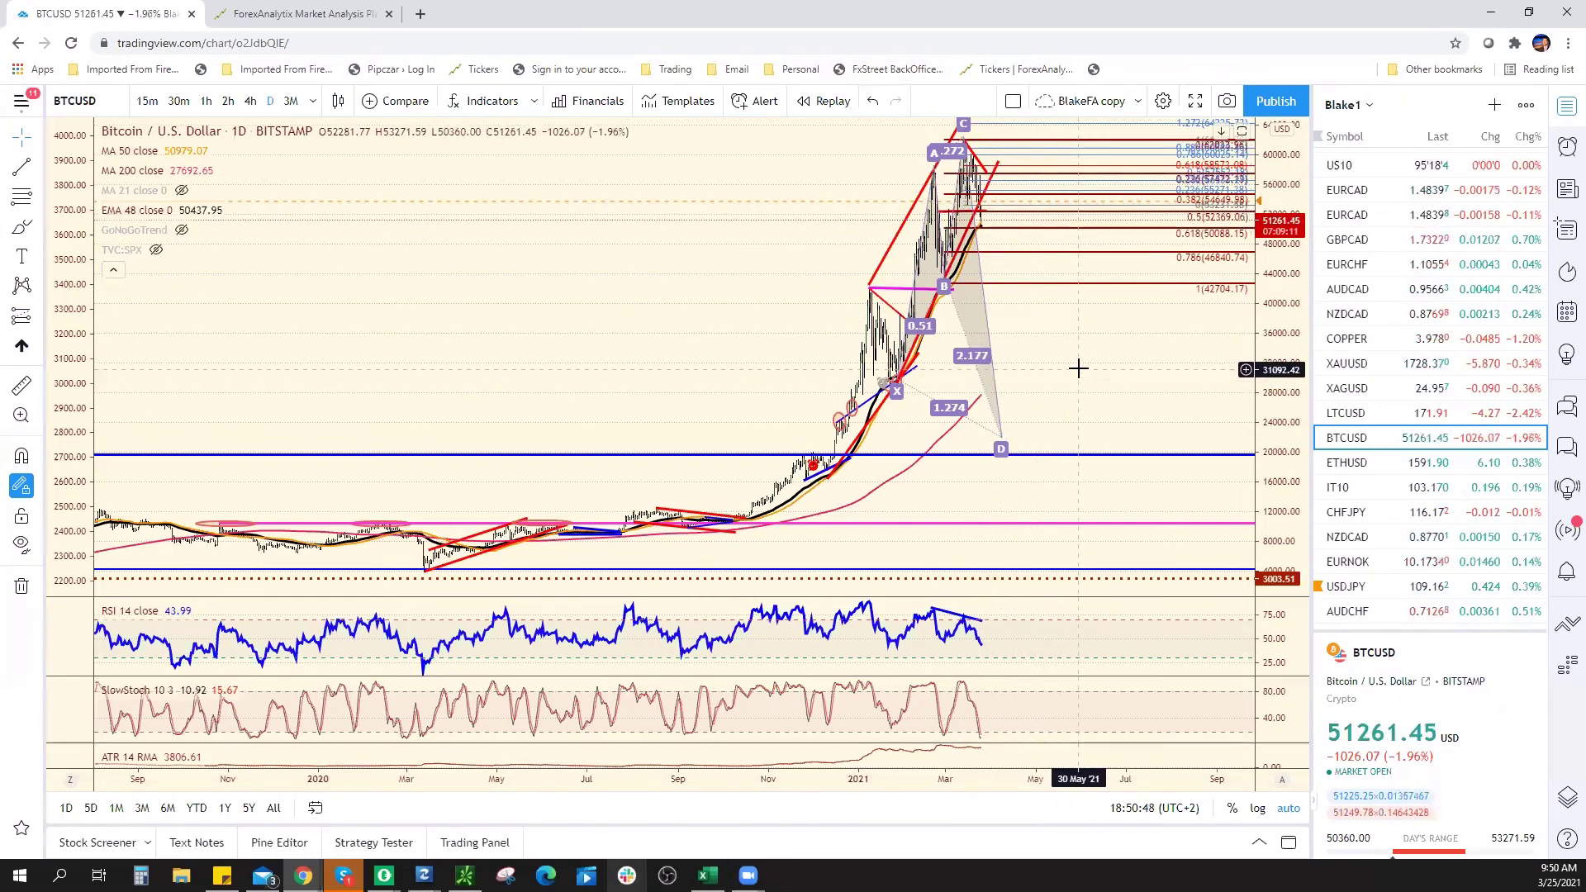
scroll(1074, 366, "up", 5)
scroll(951, 366, "up", 2)
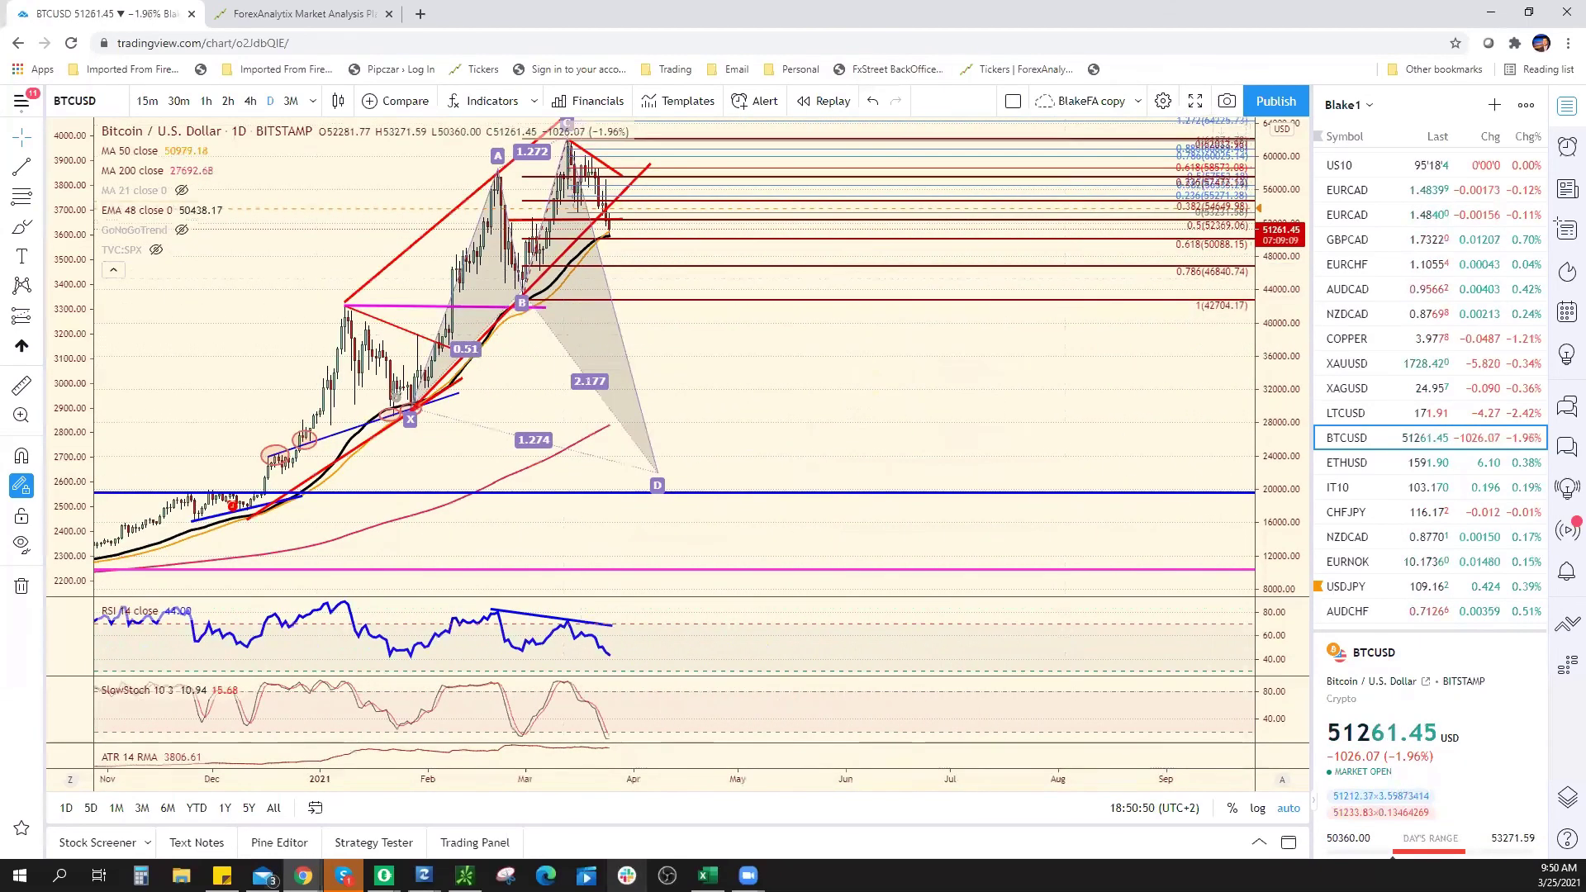
key("ctrl+Tab")
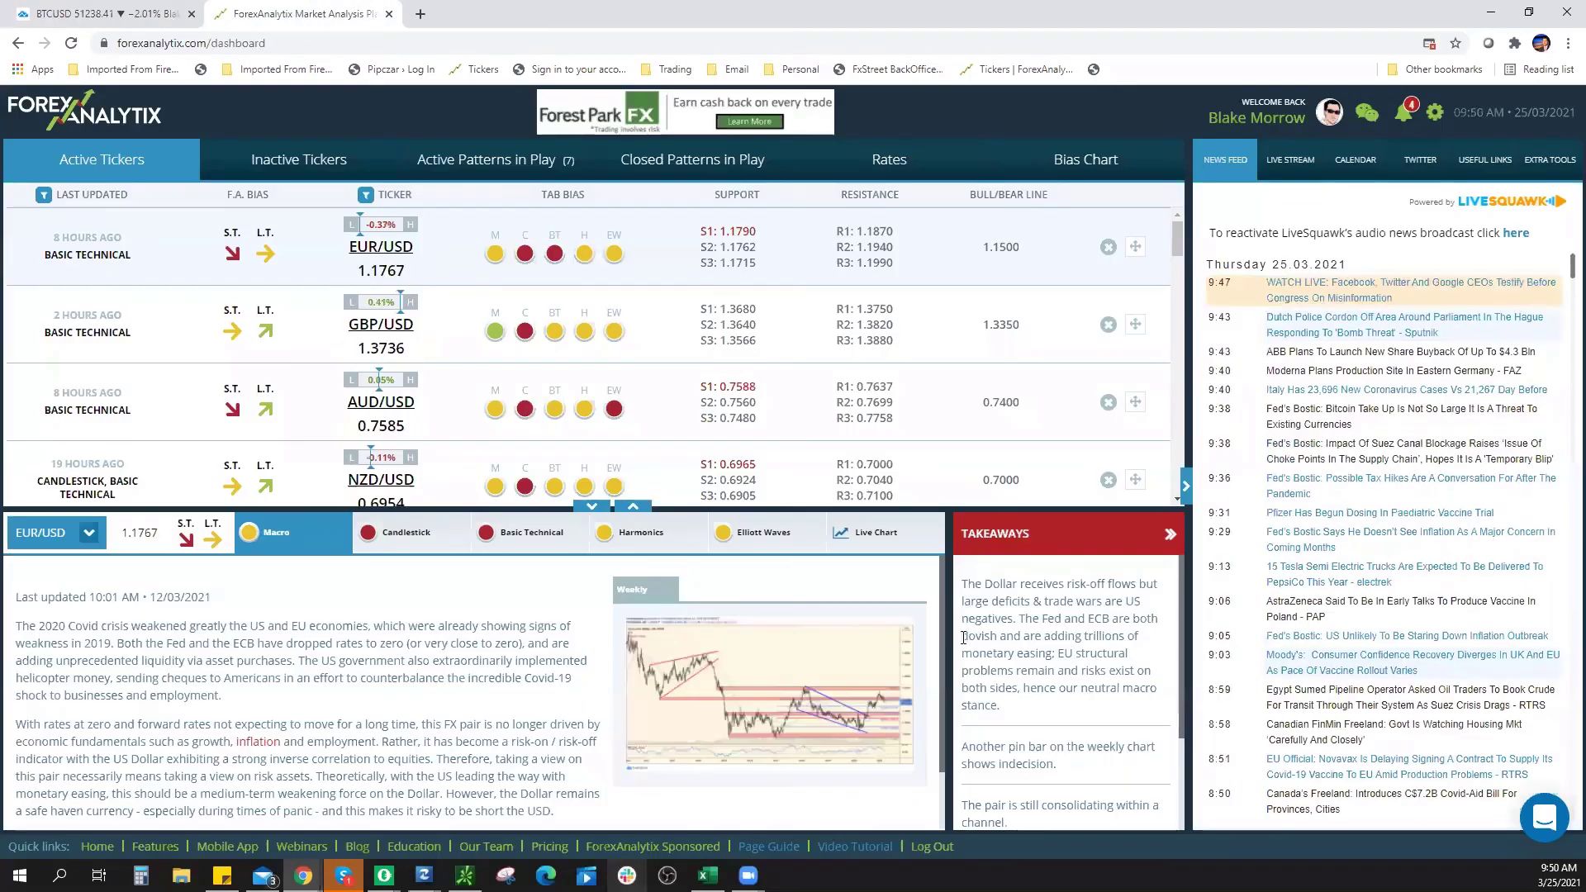